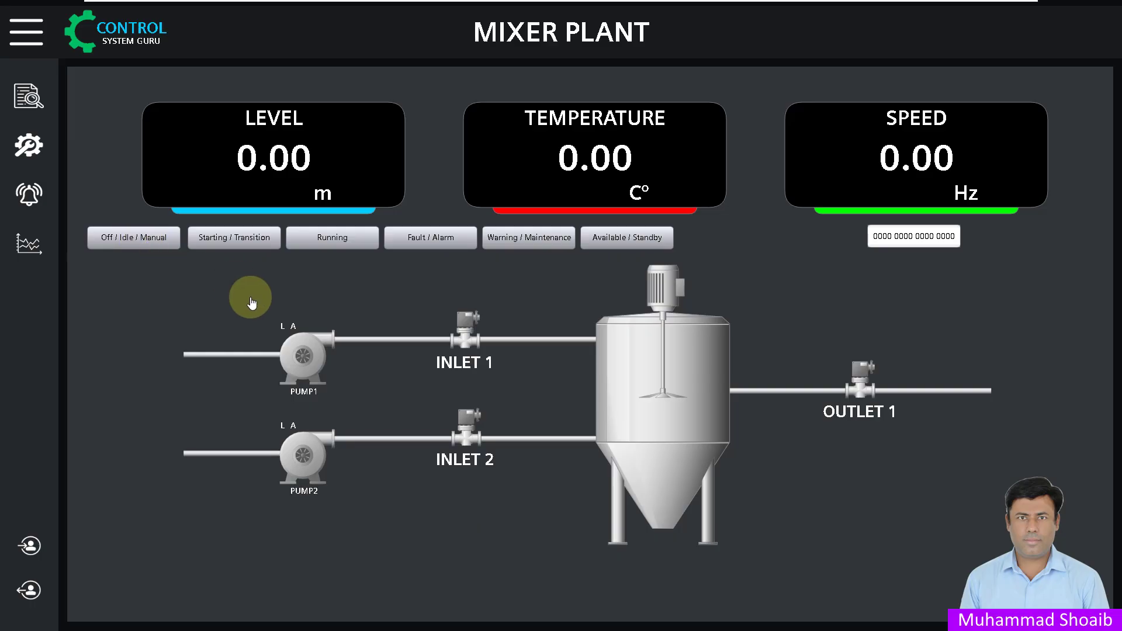
Toggle the Off/Idle, Starting and Running bits on and off, watching PUMP1 turn orange, then green.
{"action": "left_click", "coordinate": [155, 245]}
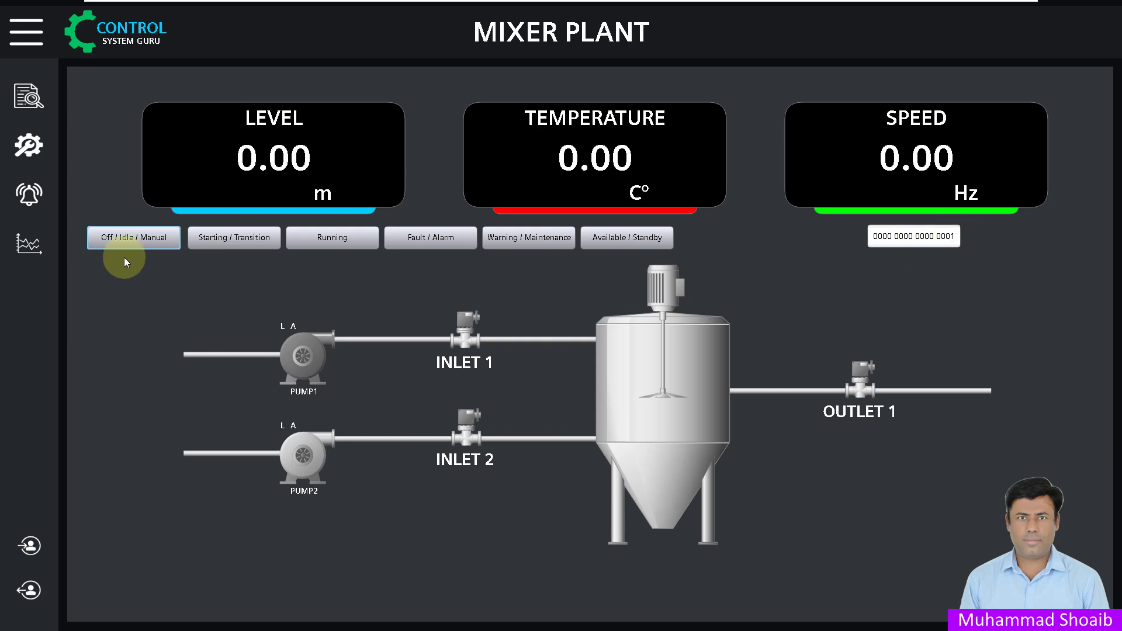
{"action": "left_click", "coordinate": [146, 237]}
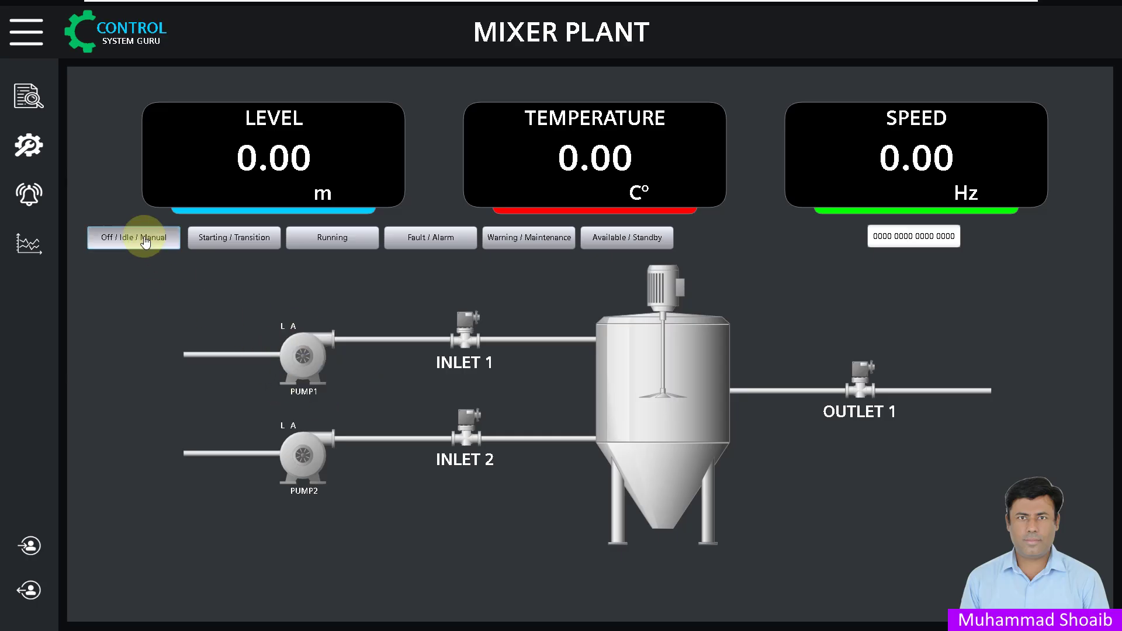
{"action": "left_click", "coordinate": [234, 249]}
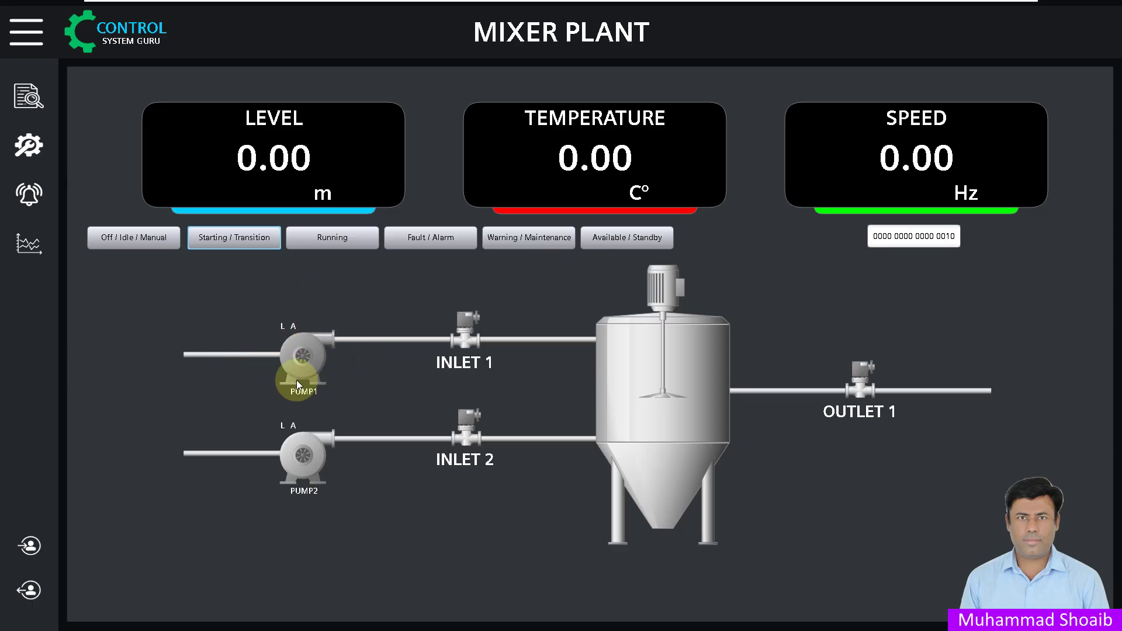
{"action": "left_click", "coordinate": [239, 244]}
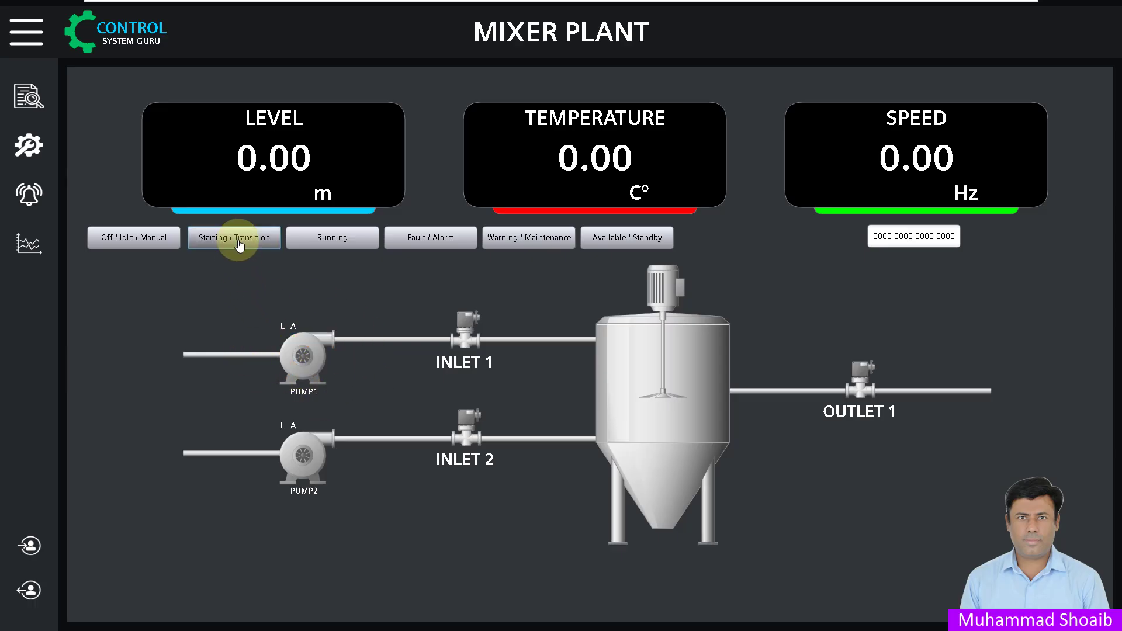
{"action": "left_click", "coordinate": [320, 239]}
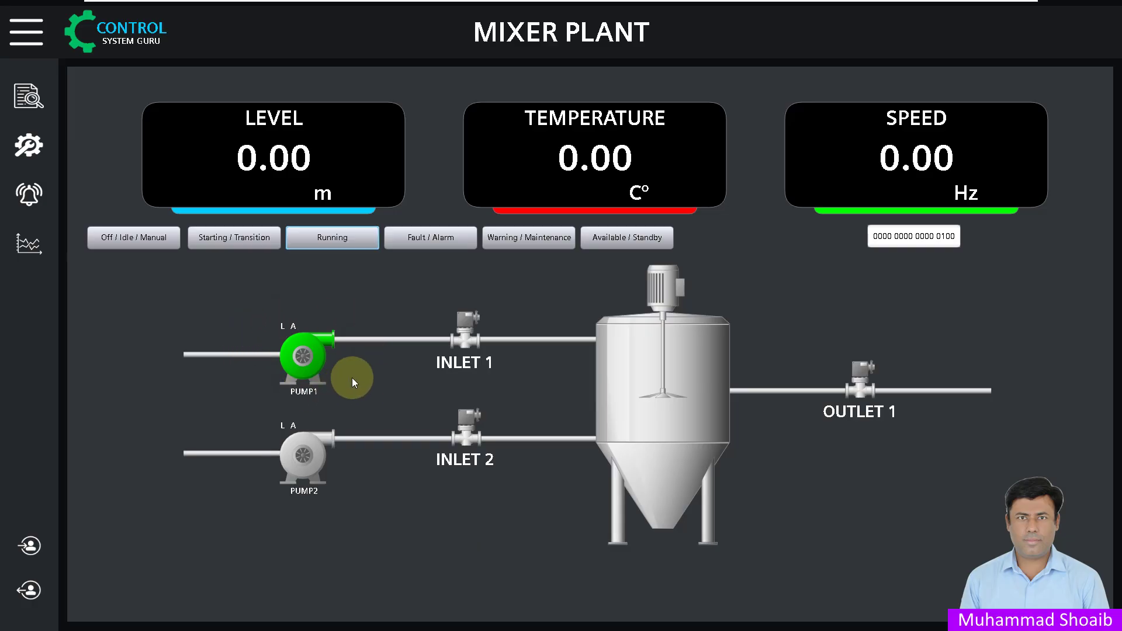
{"action": "left_click", "coordinate": [342, 239]}
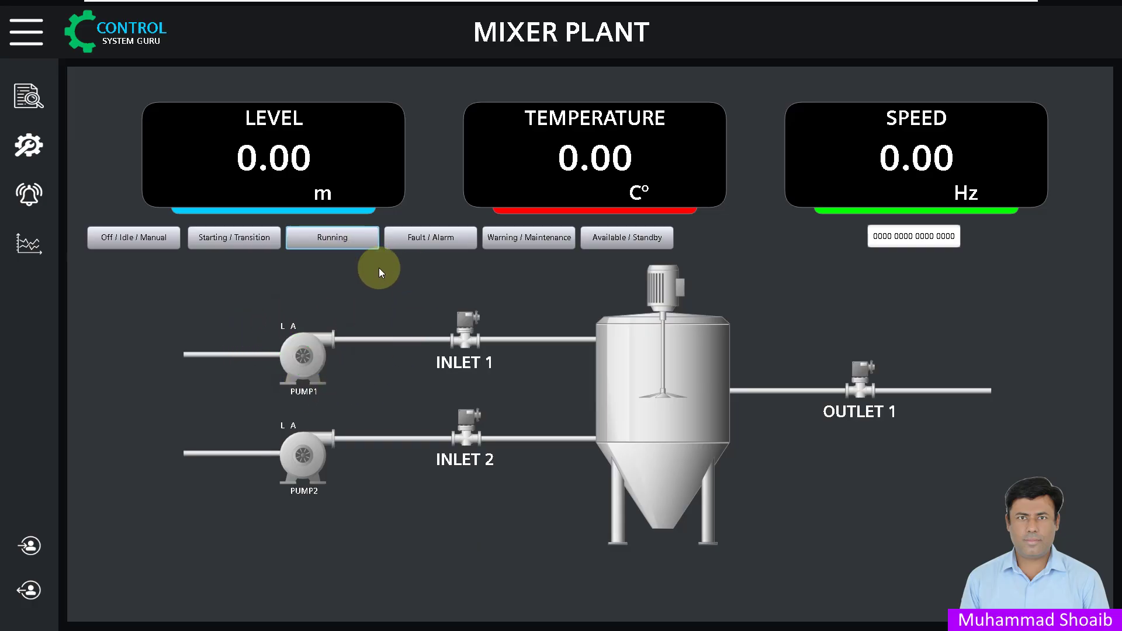
Toggle the Fault bit, set Warning, and toggle Standby, watching PUMP1 turn red, then yellow.
{"action": "left_click", "coordinate": [419, 251]}
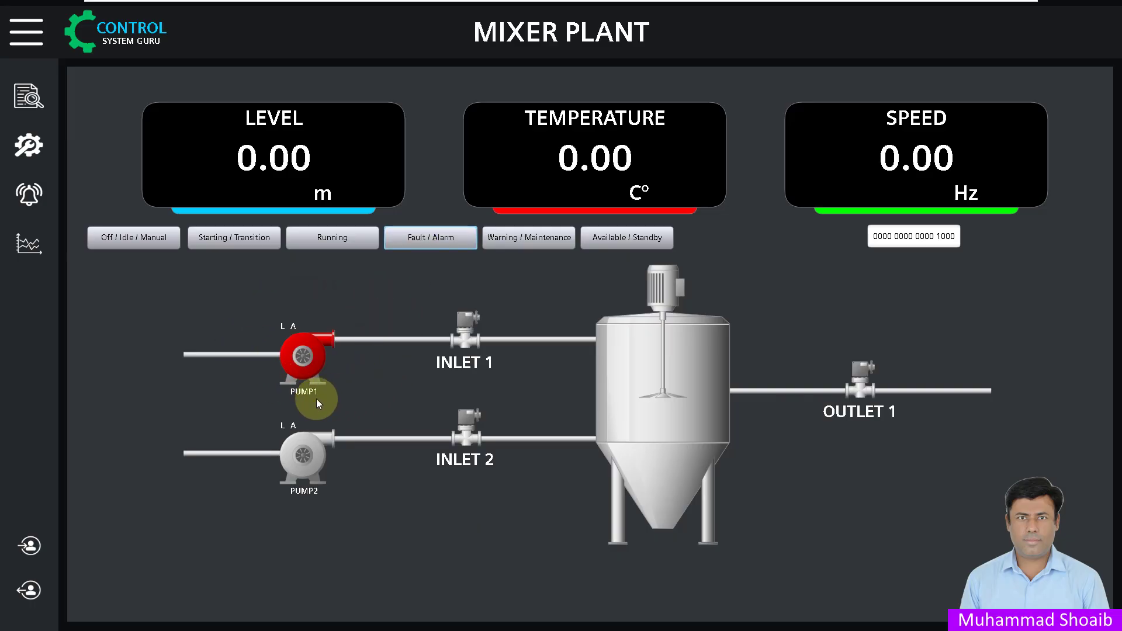
{"action": "left_click", "coordinate": [426, 234]}
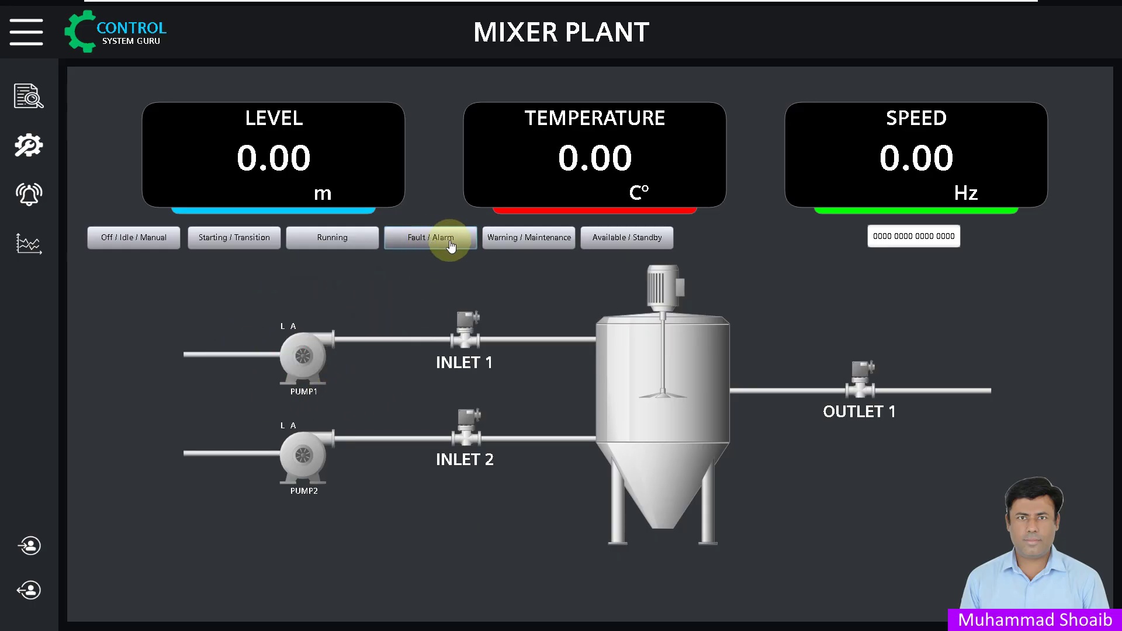
{"action": "left_click", "coordinate": [537, 244]}
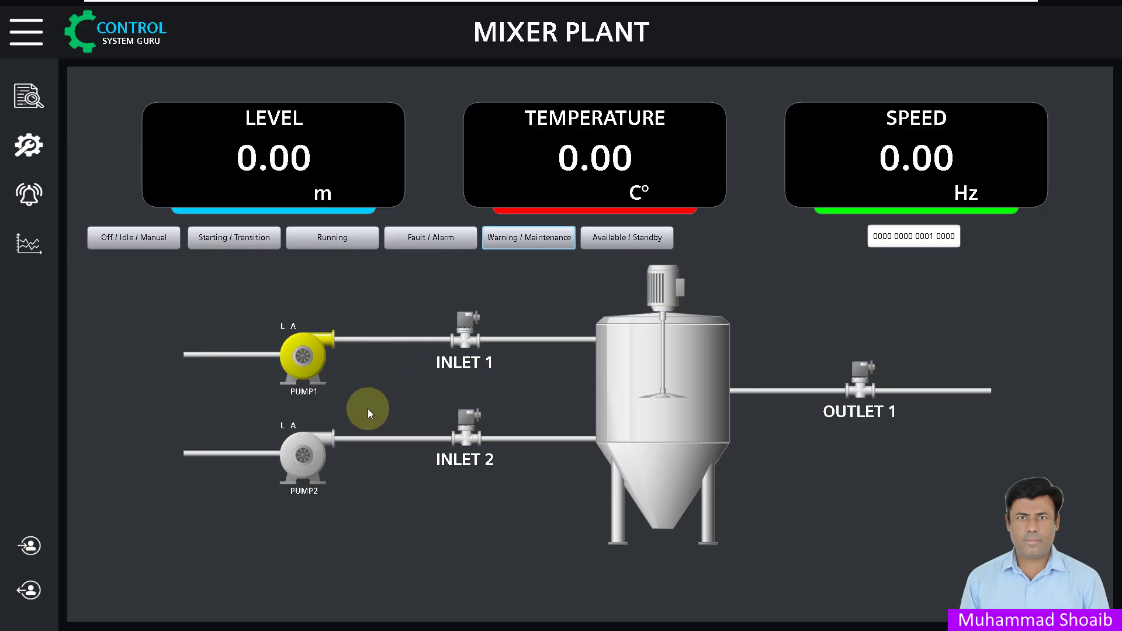
{"action": "left_click", "coordinate": [621, 238]}
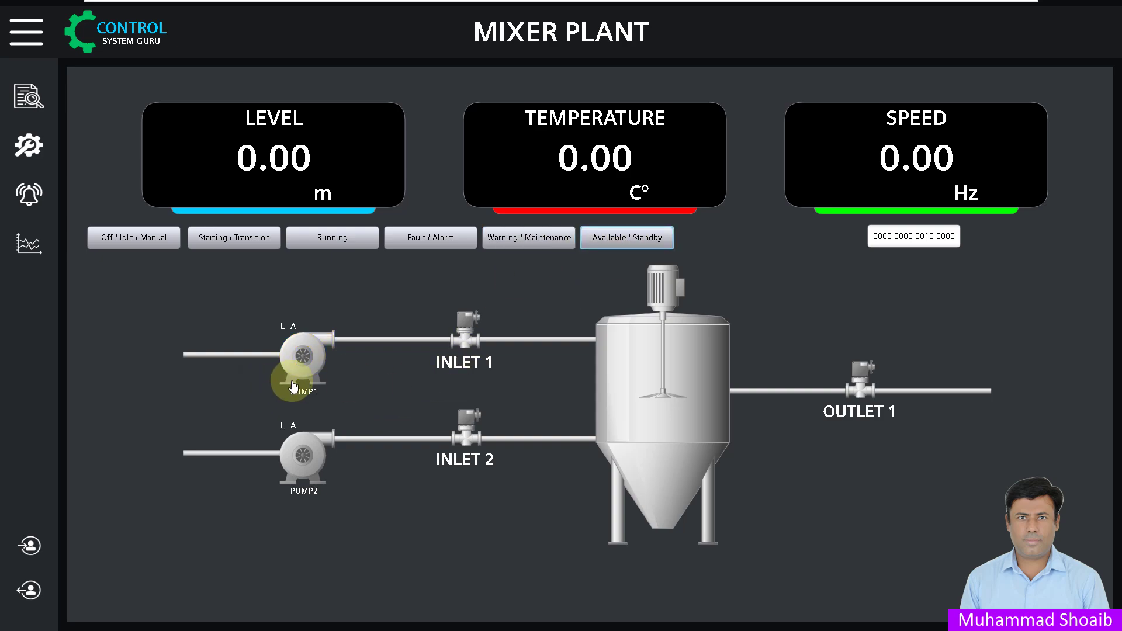
{"action": "left_click", "coordinate": [648, 237]}
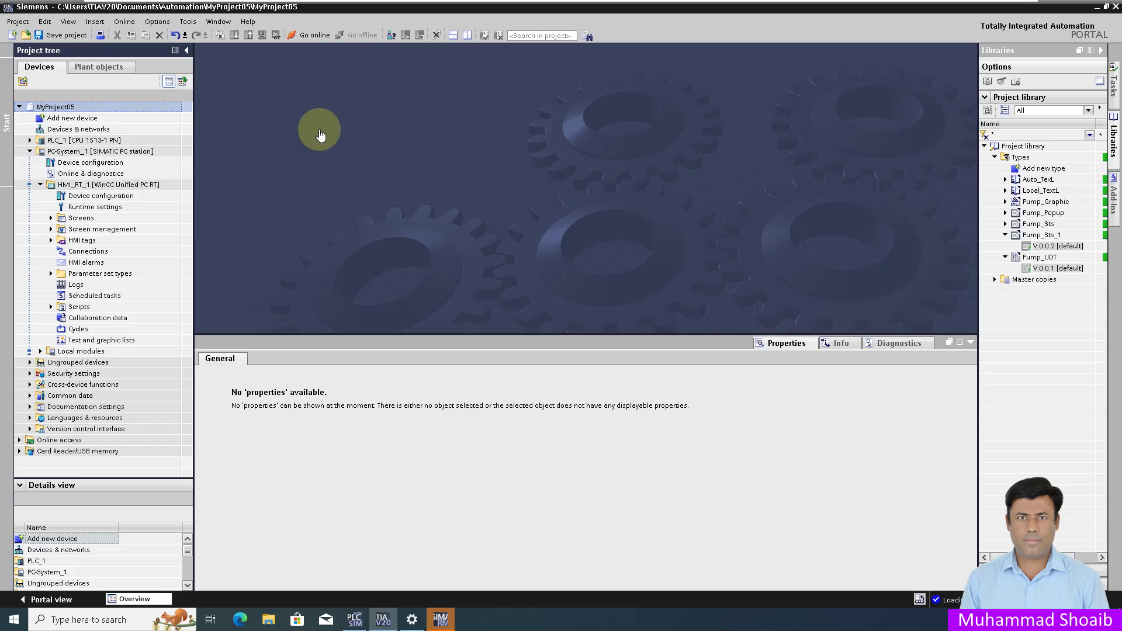
Open the Overview screen from the HMI's Screens list.
{"action": "left_click", "coordinate": [51, 218]}
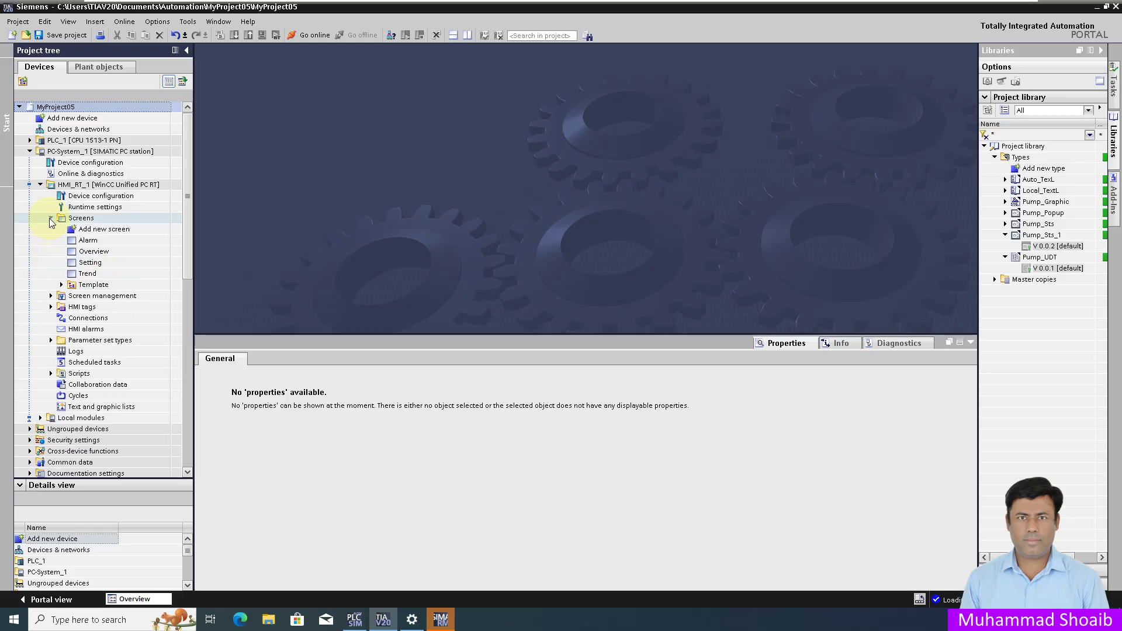
{"action": "right_click", "coordinate": [90, 252]}
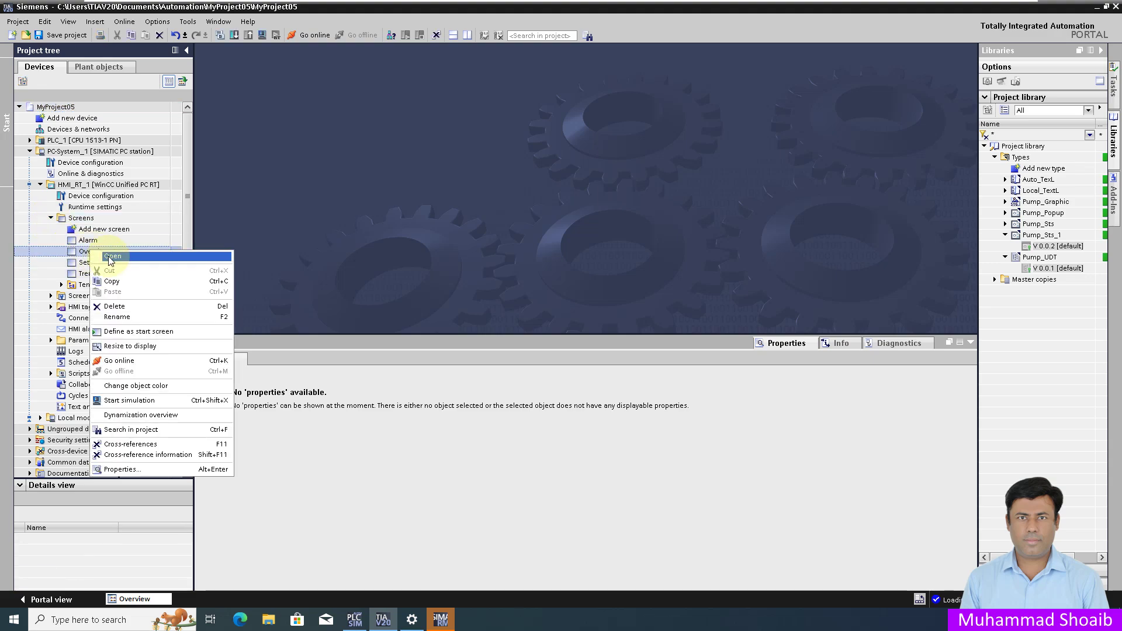
{"action": "left_click", "coordinate": [111, 257]}
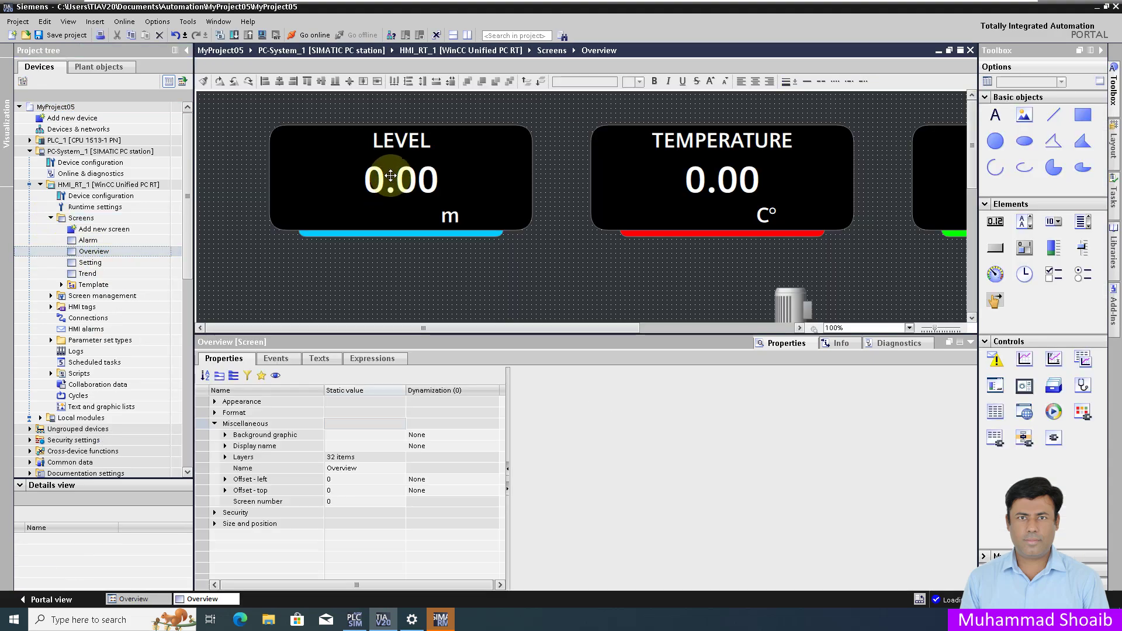
{"action": "left_click_drag", "start_coordinate": [972, 137], "coordinate": [974, 186]}
Go from the PUMP1 faceplate to its library type version, Pump_Sts_1 V 0.0.2.
{"action": "left_click", "coordinate": [448, 206]}
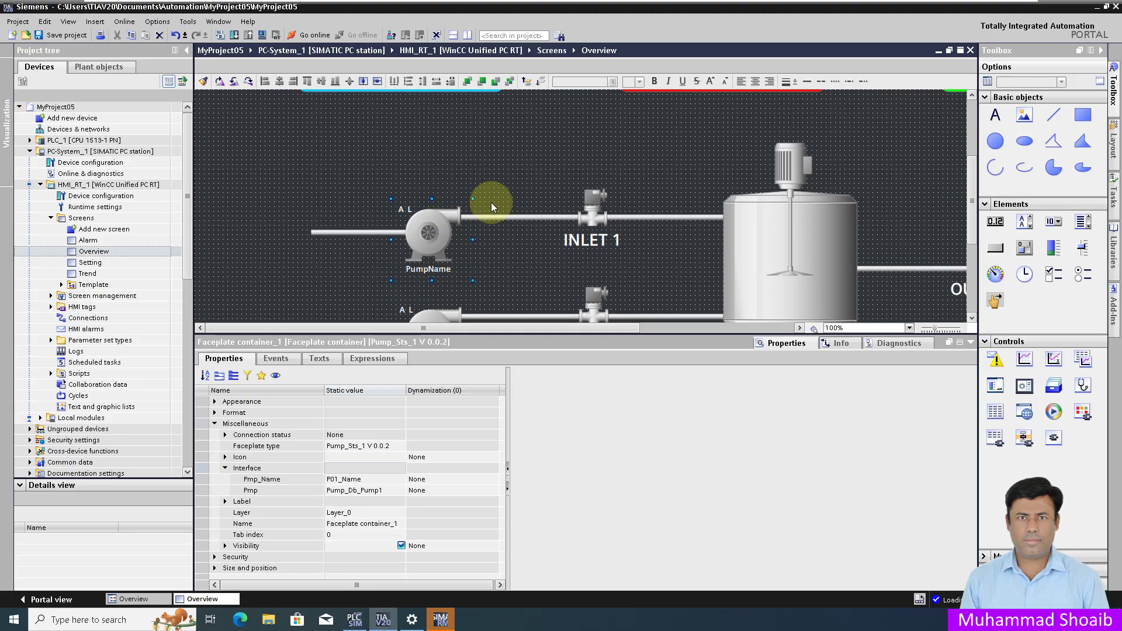
{"action": "left_click", "coordinate": [447, 196]}
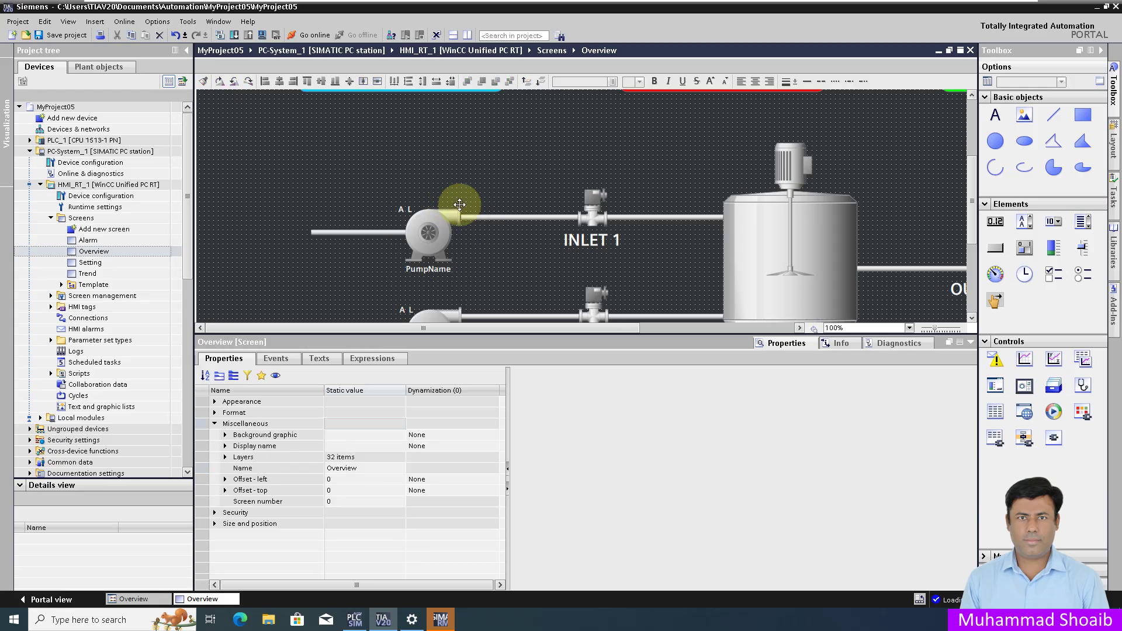
{"action": "left_click", "coordinate": [459, 208]}
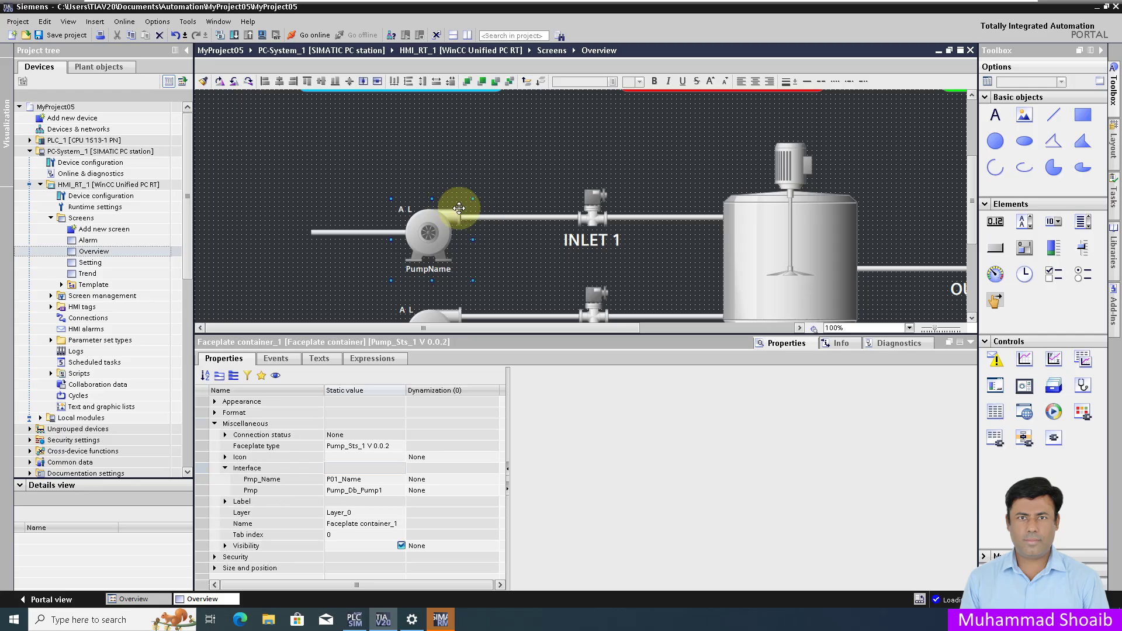
{"action": "right_click", "coordinate": [461, 211]}
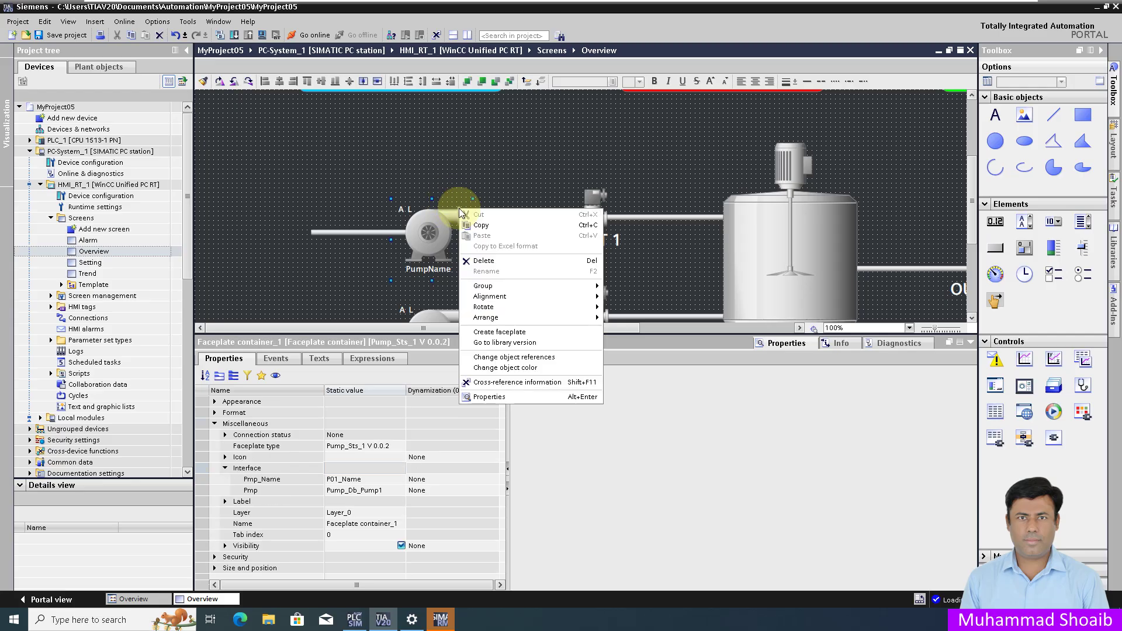
{"action": "left_click", "coordinate": [506, 344]}
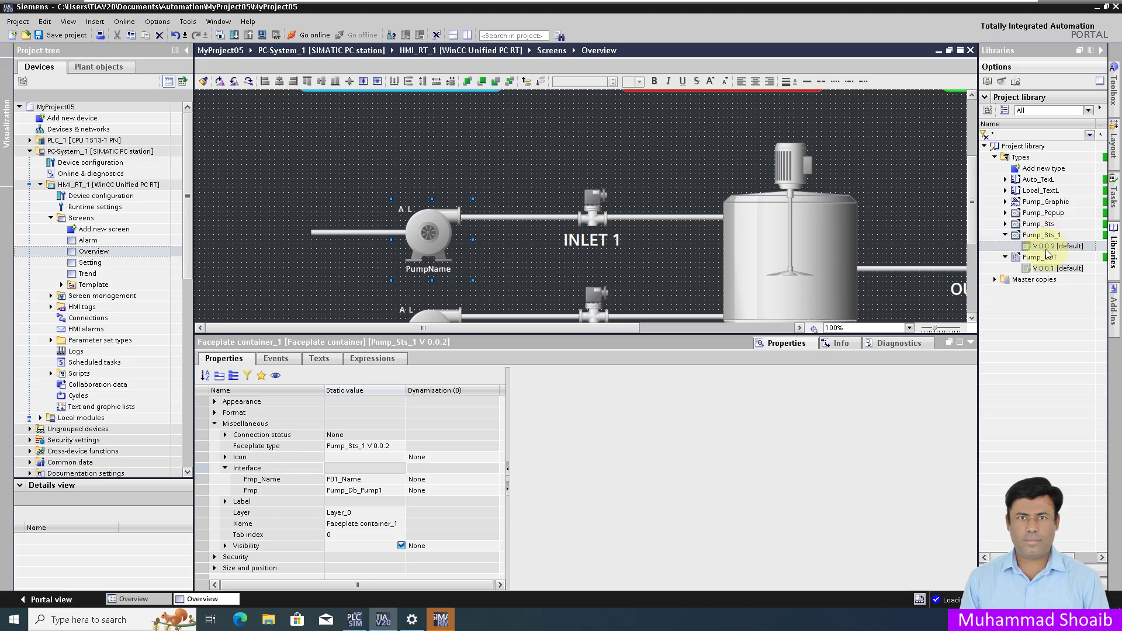
{"action": "left_click", "coordinate": [1050, 250]}
{"action": "right_click", "coordinate": [1051, 250]}
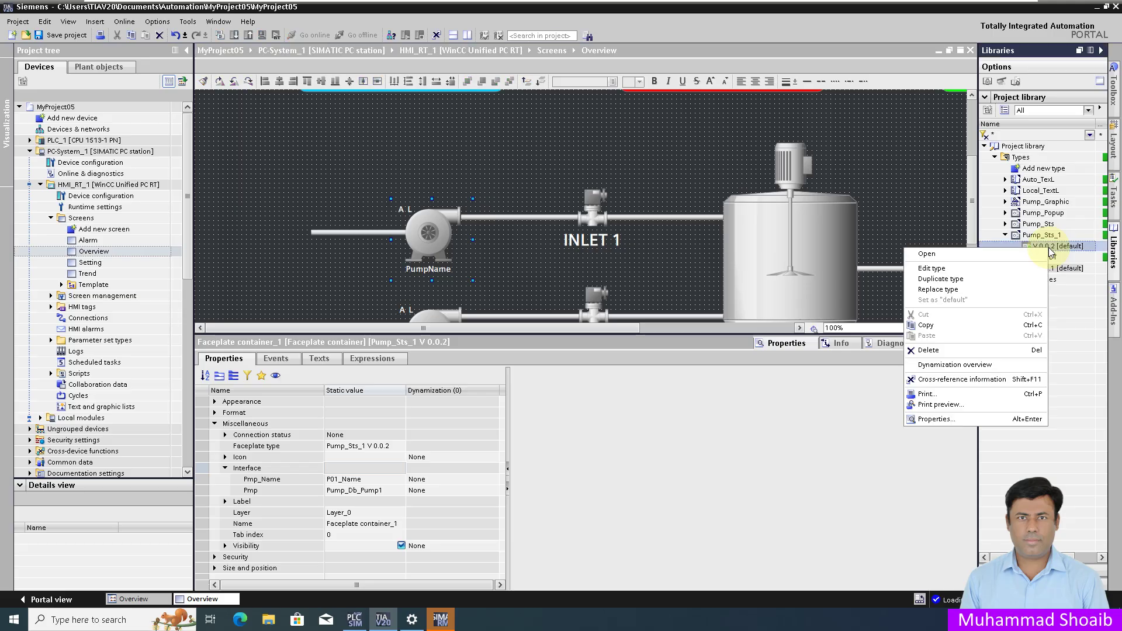
{"action": "left_click", "coordinate": [935, 269]}
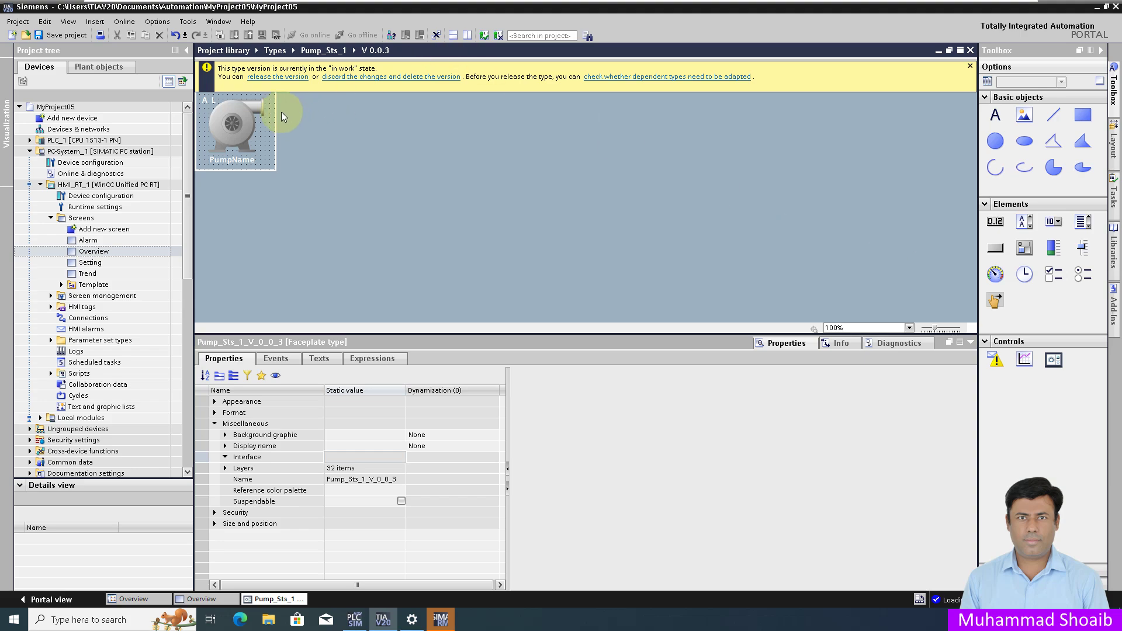
{"action": "left_click", "coordinate": [241, 111]}
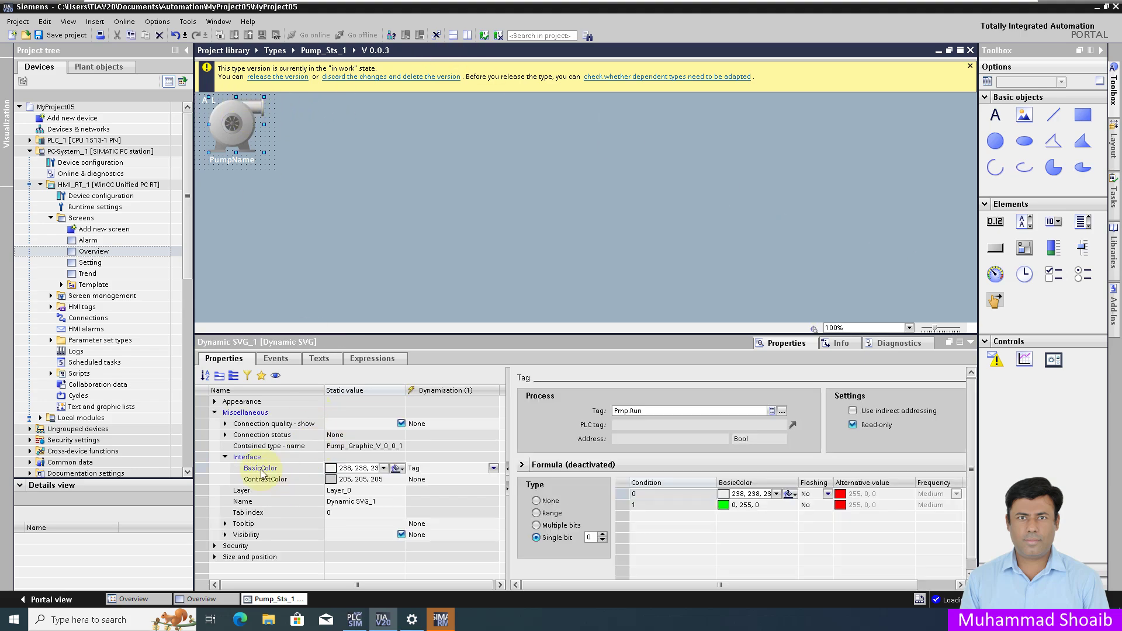
{"action": "left_click", "coordinate": [233, 376]}
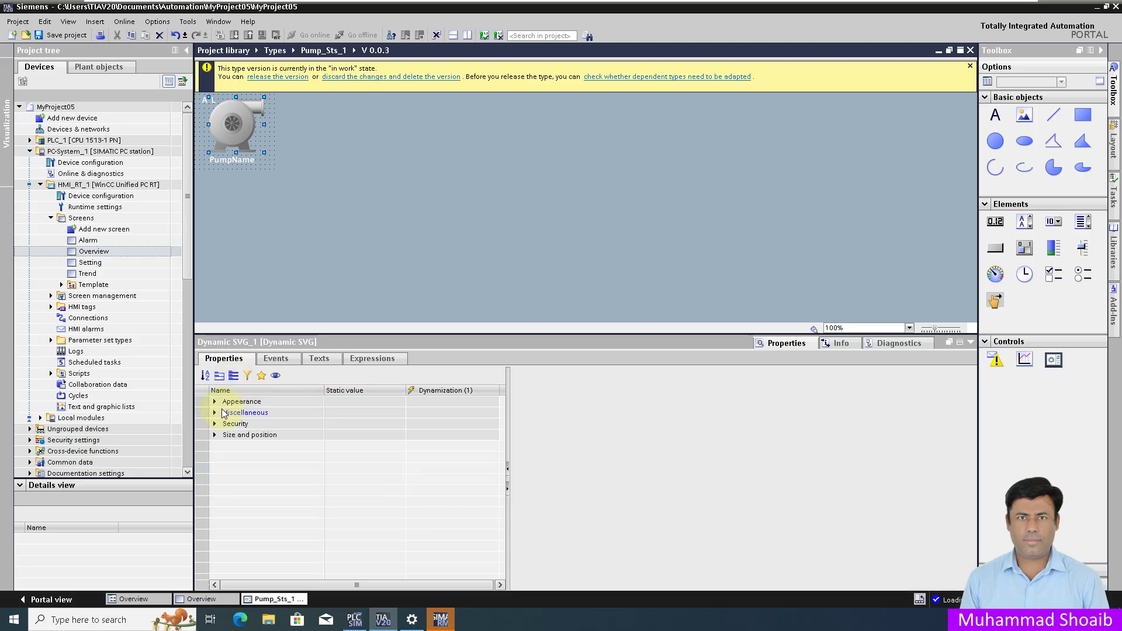
{"action": "left_click", "coordinate": [214, 413]}
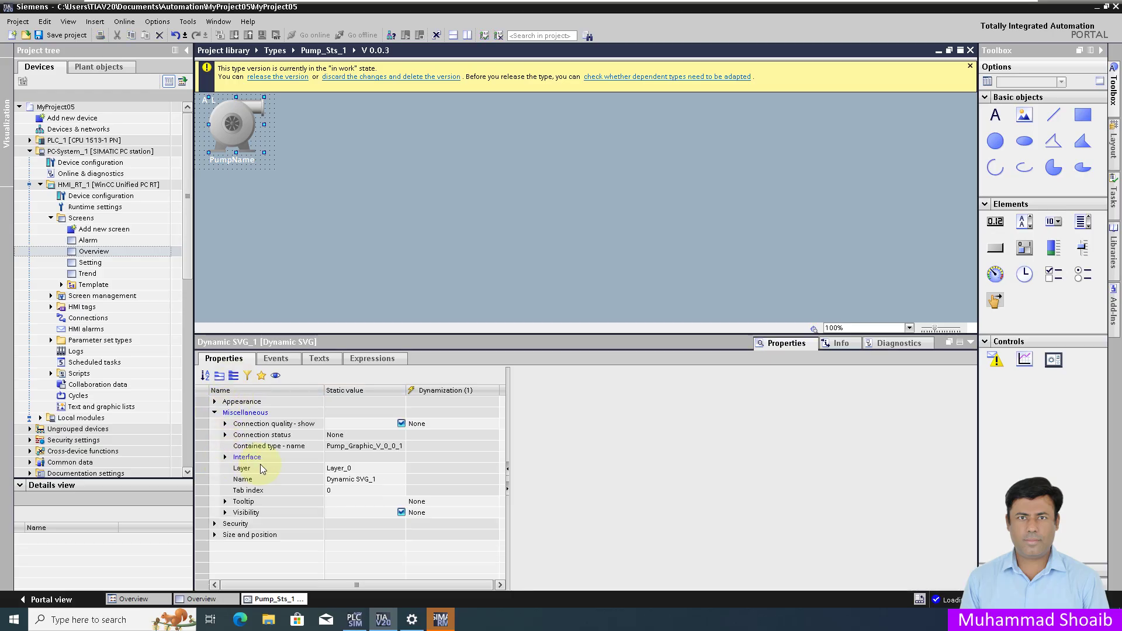
{"action": "left_click", "coordinate": [224, 457]}
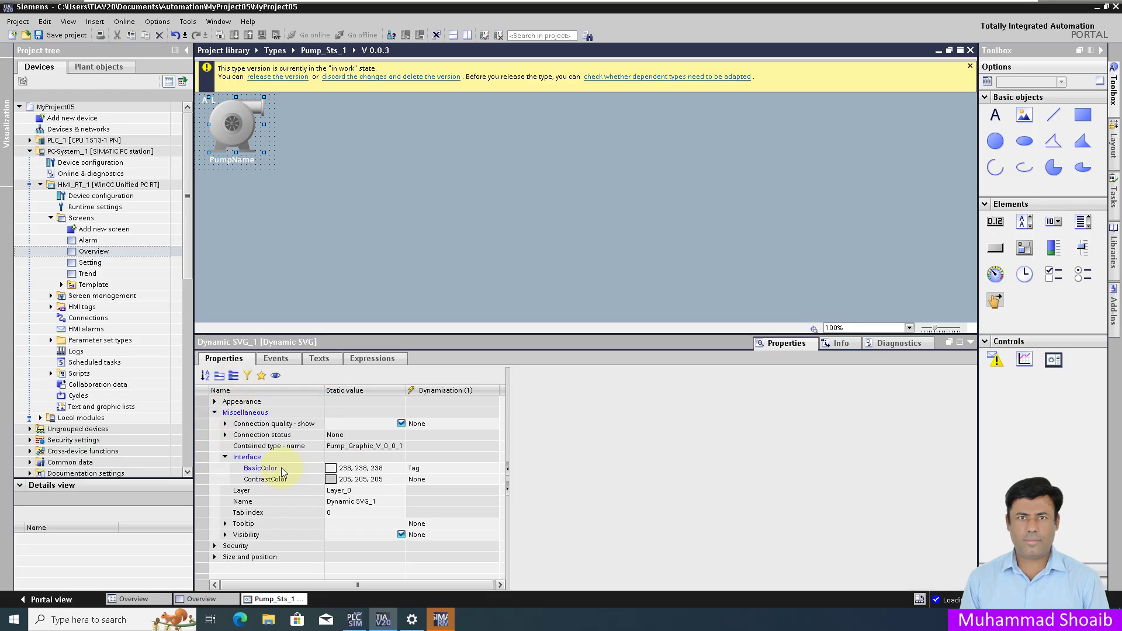
{"action": "left_click", "coordinate": [282, 468]}
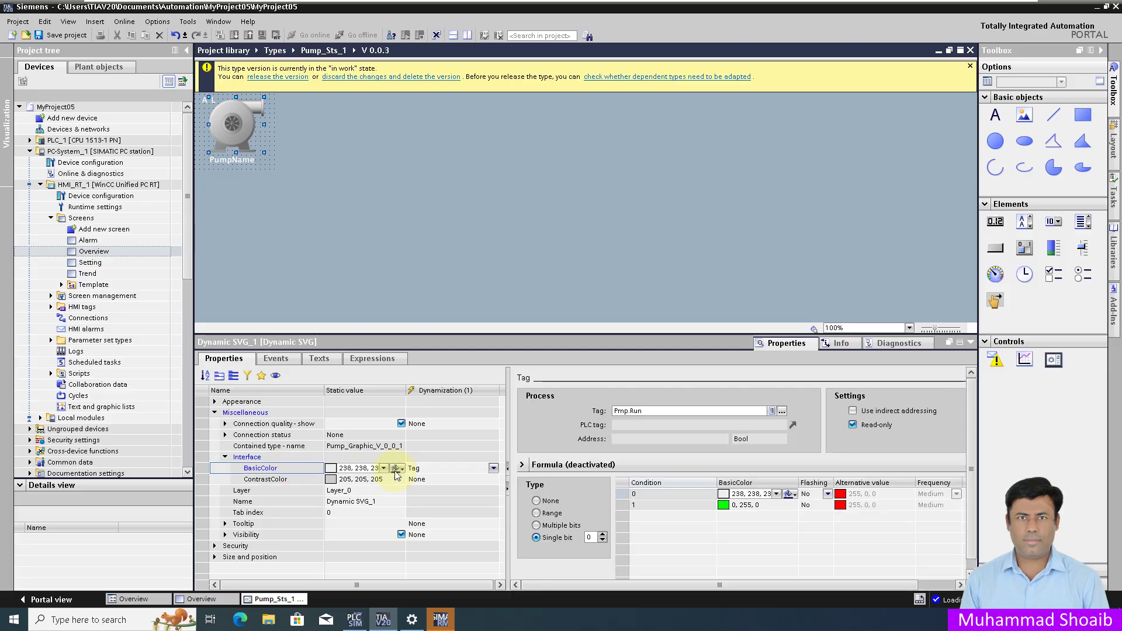
{"action": "left_click", "coordinate": [643, 411]}
{"action": "double_click", "coordinate": [634, 411]}
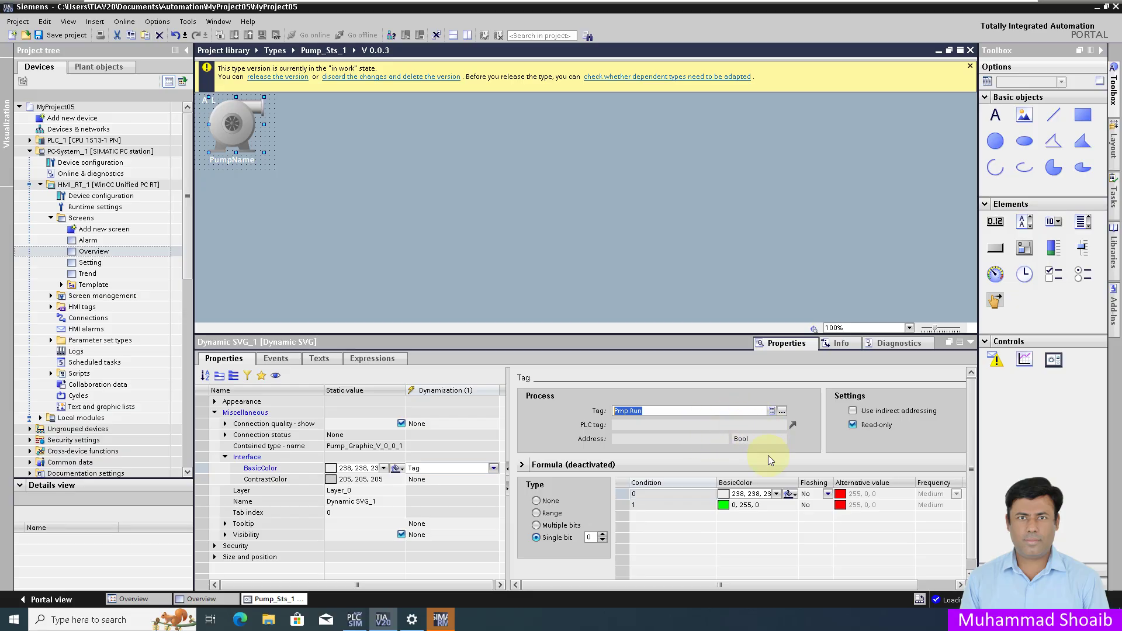
{"action": "left_click", "coordinate": [363, 77]}
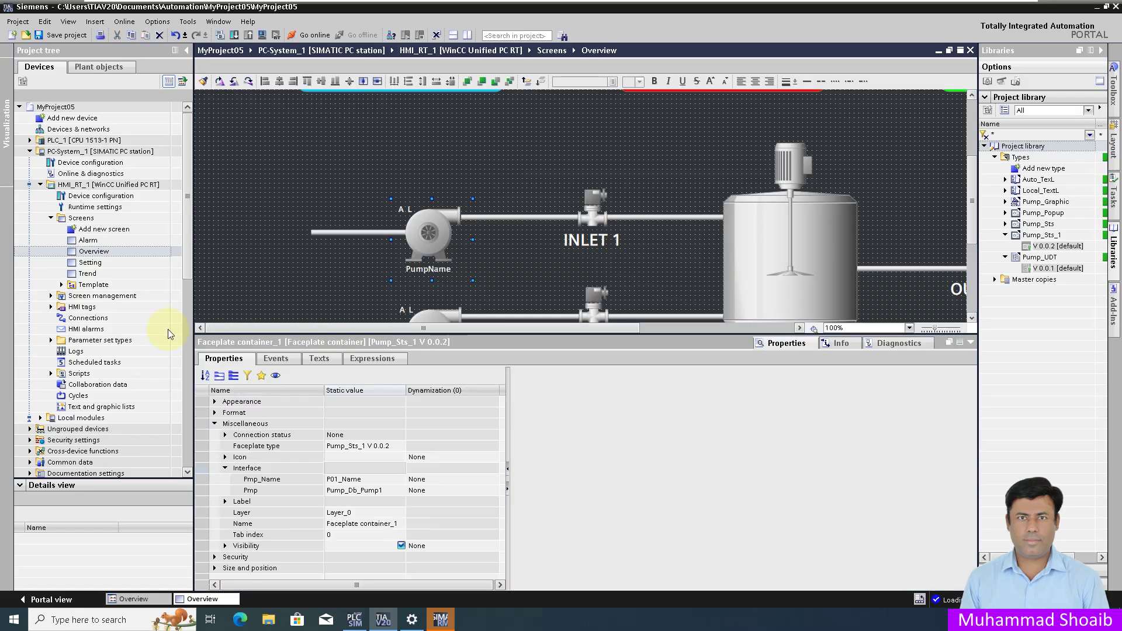
Open Pump_UDT from PLC data types for editing as a test version.
{"action": "left_click", "coordinate": [30, 141]}
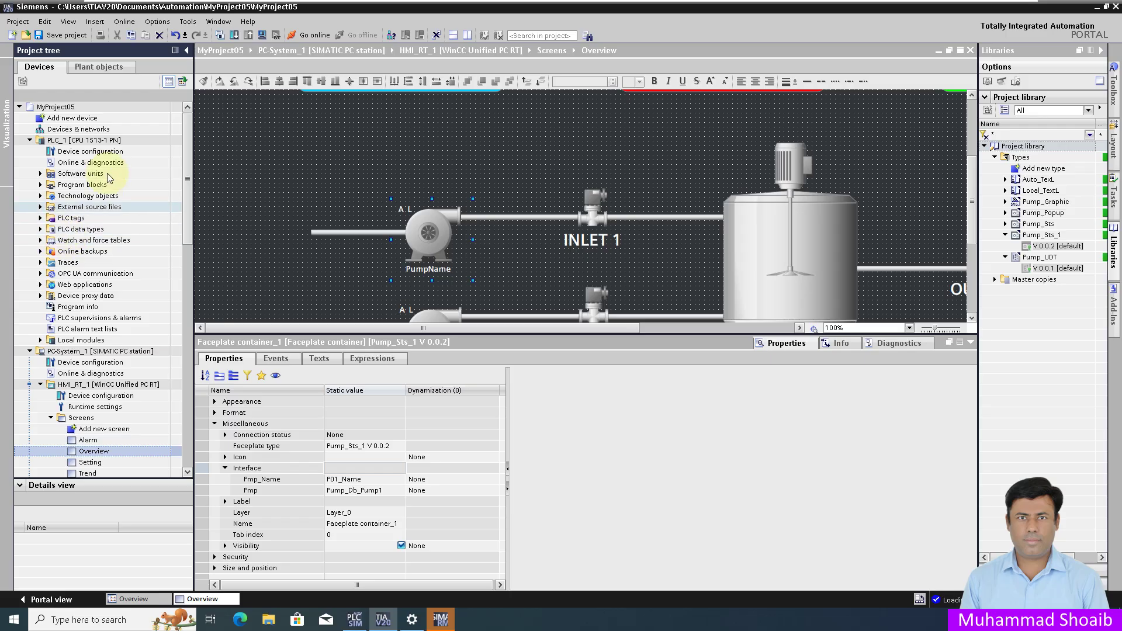
{"action": "left_click", "coordinate": [40, 229]}
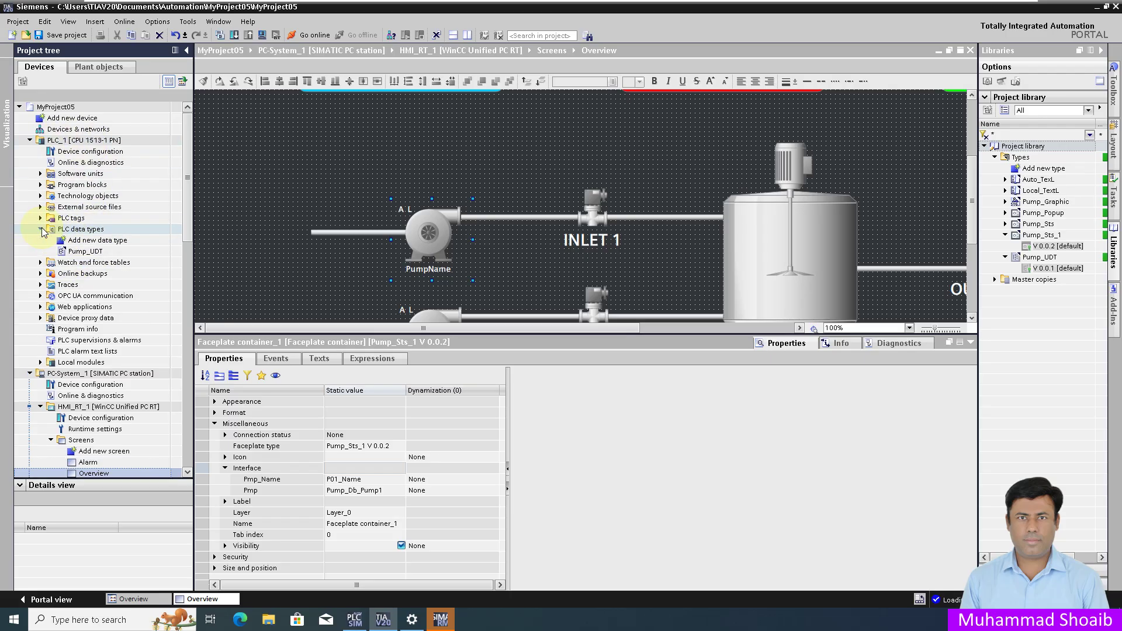
{"action": "left_click", "coordinate": [86, 251]}
{"action": "right_click", "coordinate": [93, 255]}
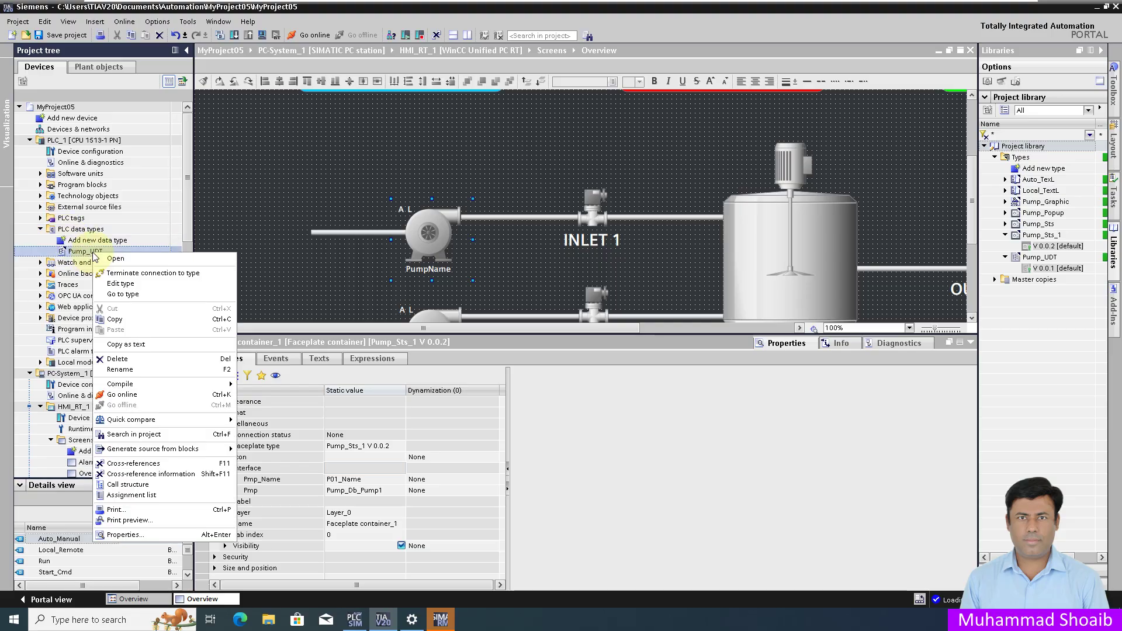
{"action": "left_click", "coordinate": [134, 284]}
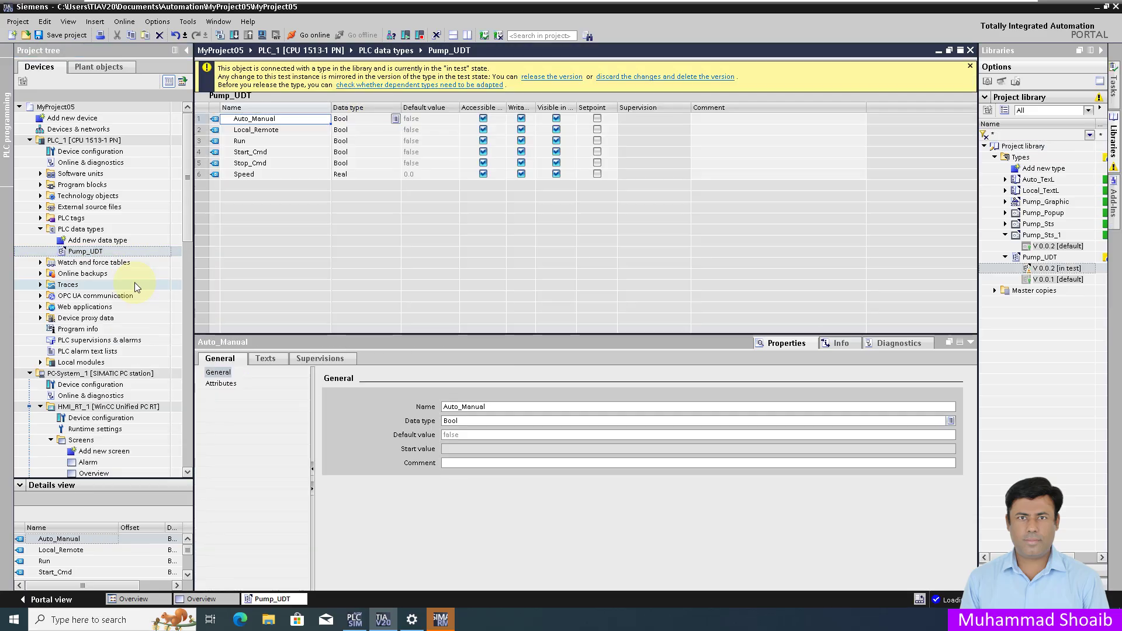
Insert a Status member of data type Word below Auto_Manual.
{"action": "right_click", "coordinate": [204, 186]}
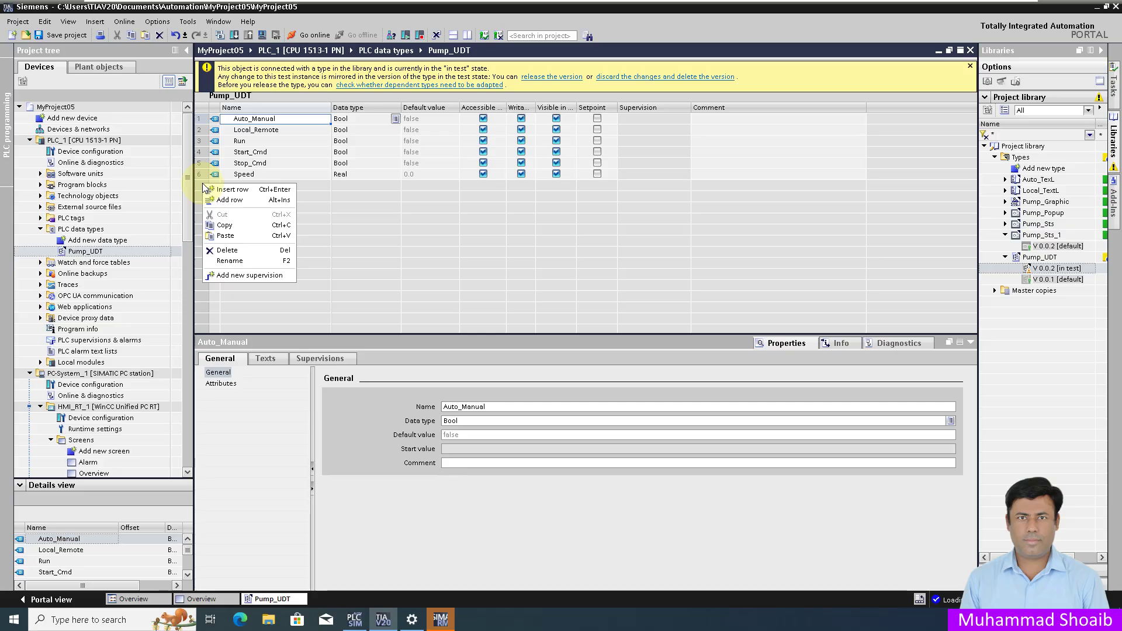
{"action": "left_click", "coordinate": [264, 199]}
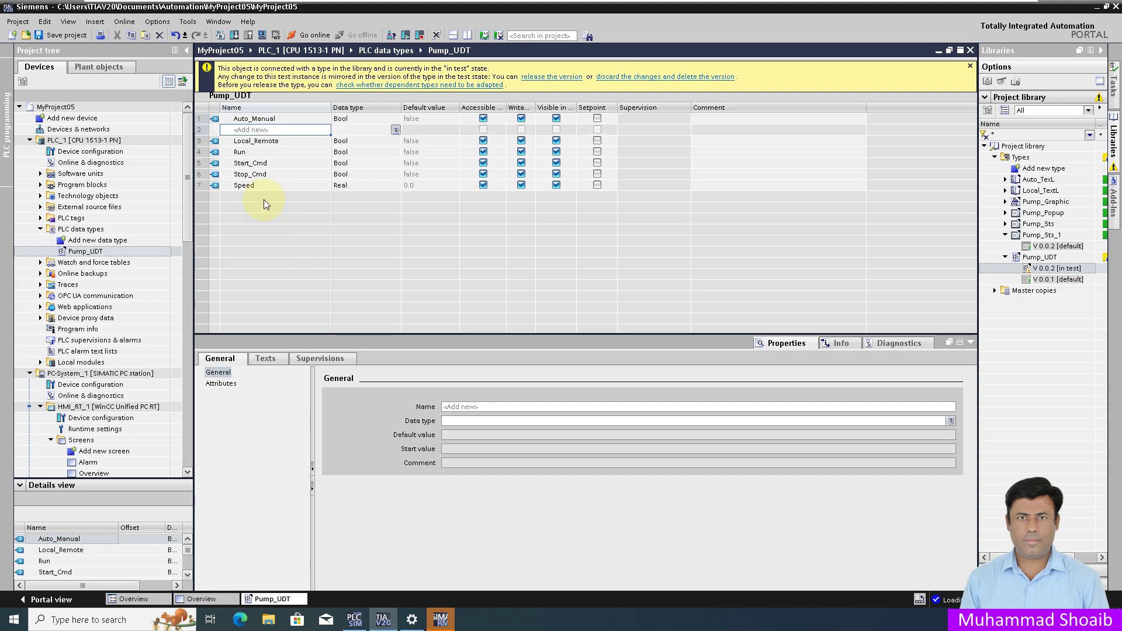
{"action": "double_click", "coordinate": [302, 129]}
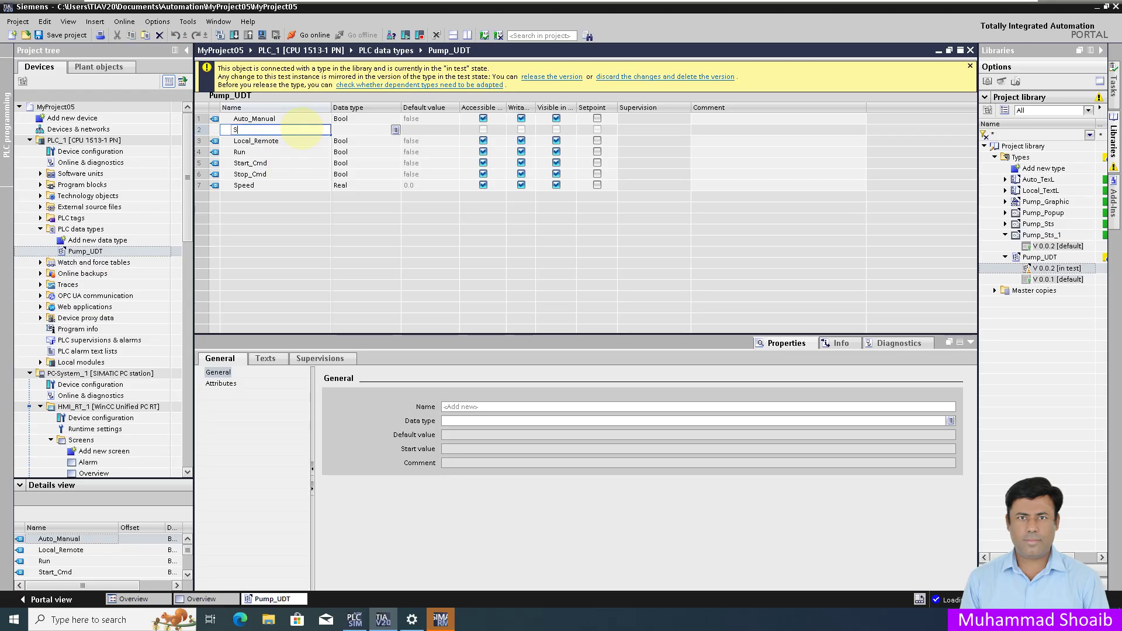
{"action": "type", "text": "S"}
{"action": "key", "text": "Return"}
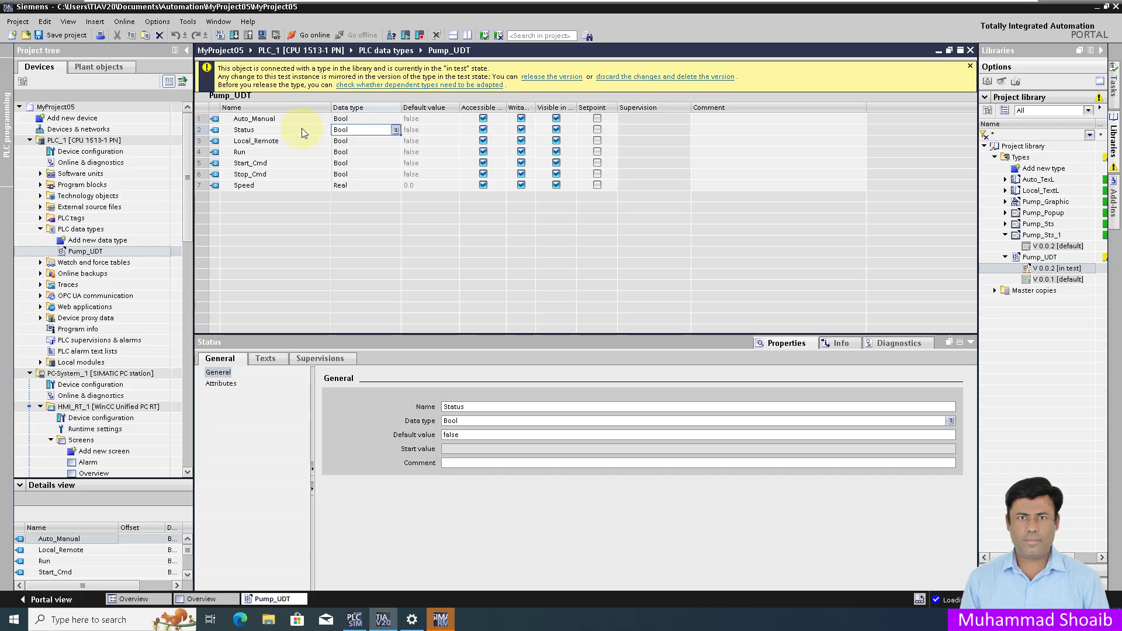
{"action": "left_click", "coordinate": [353, 129]}
{"action": "type", "text": "Word"}
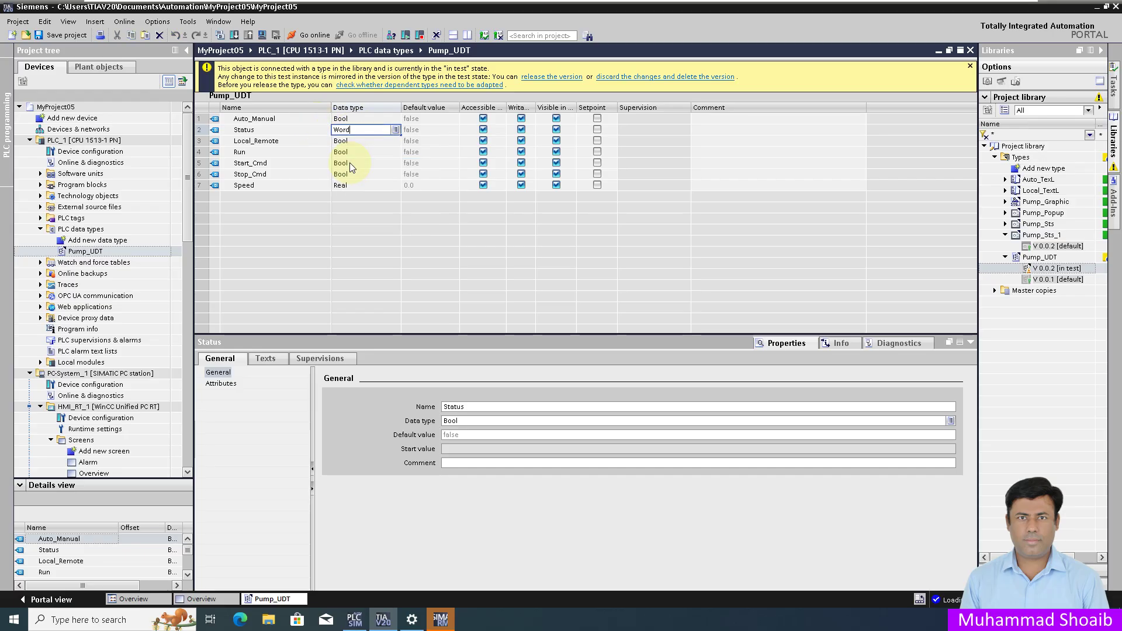
{"action": "key", "text": "Return"}
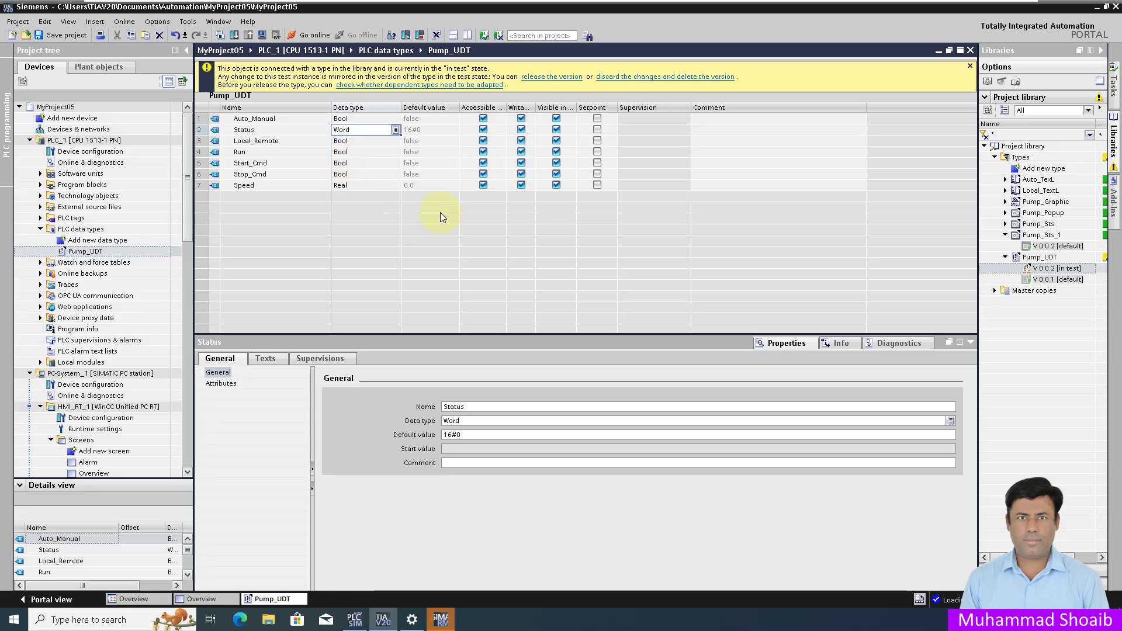
{"action": "left_click", "coordinate": [556, 78]}
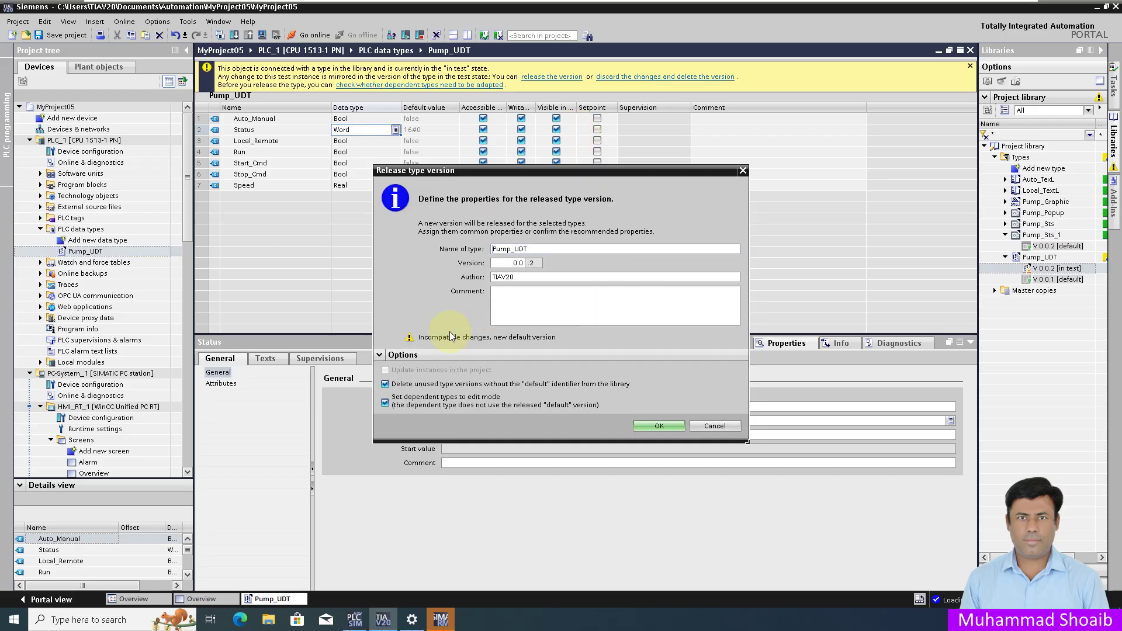
Confirm releasing Pump_UDT as the new default version V 0.0.2.
{"action": "left_click", "coordinate": [659, 427]}
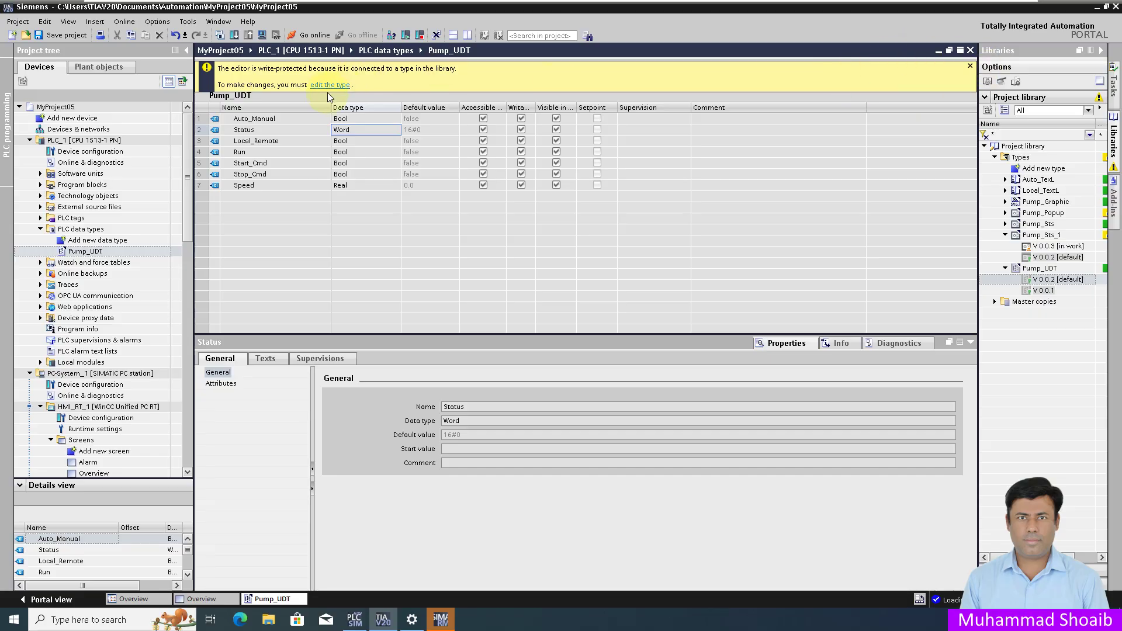
Close the Pump_UDT editor and discard the unfinished in-work Pump_Sts_1 V 0.0.3 version.
{"action": "left_click", "coordinate": [970, 50]}
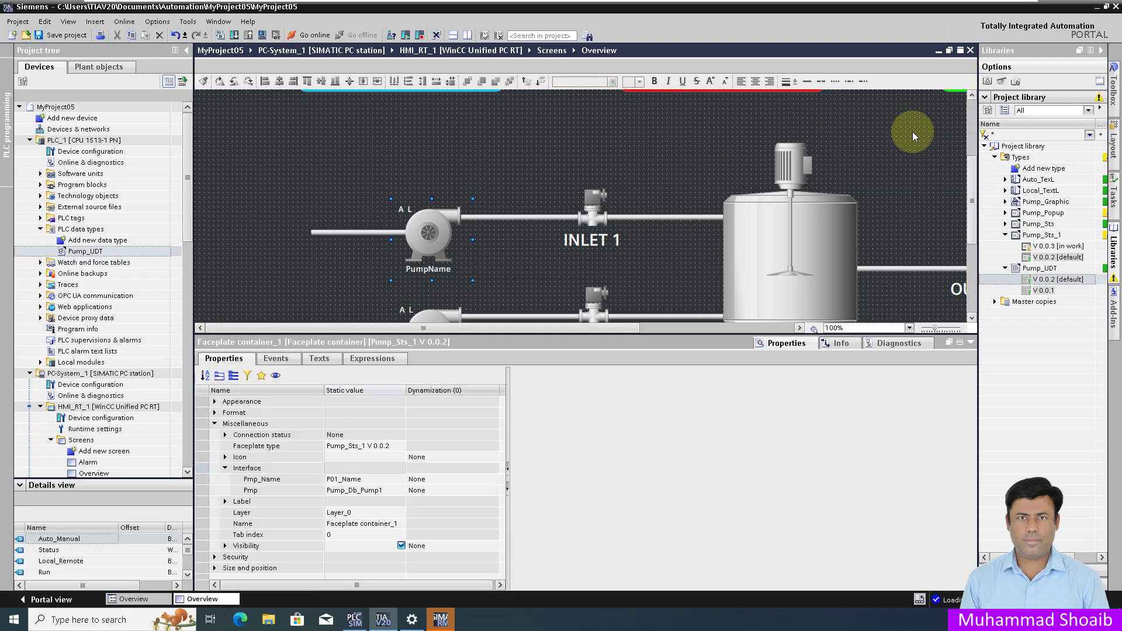
{"action": "right_click", "coordinate": [455, 208]}
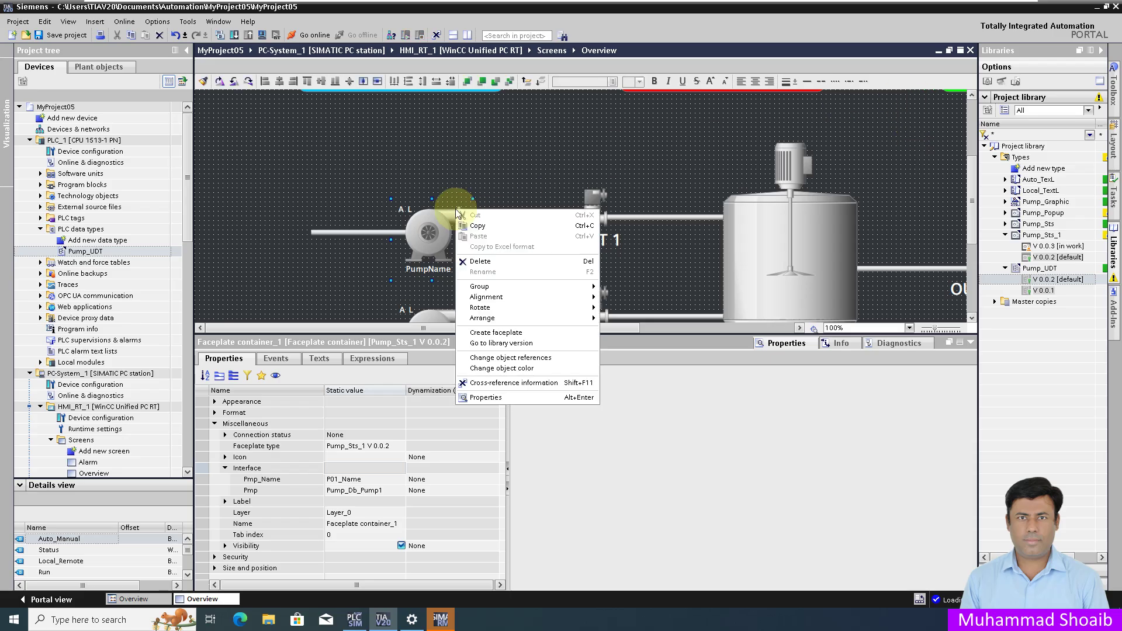
{"action": "left_click", "coordinate": [513, 342]}
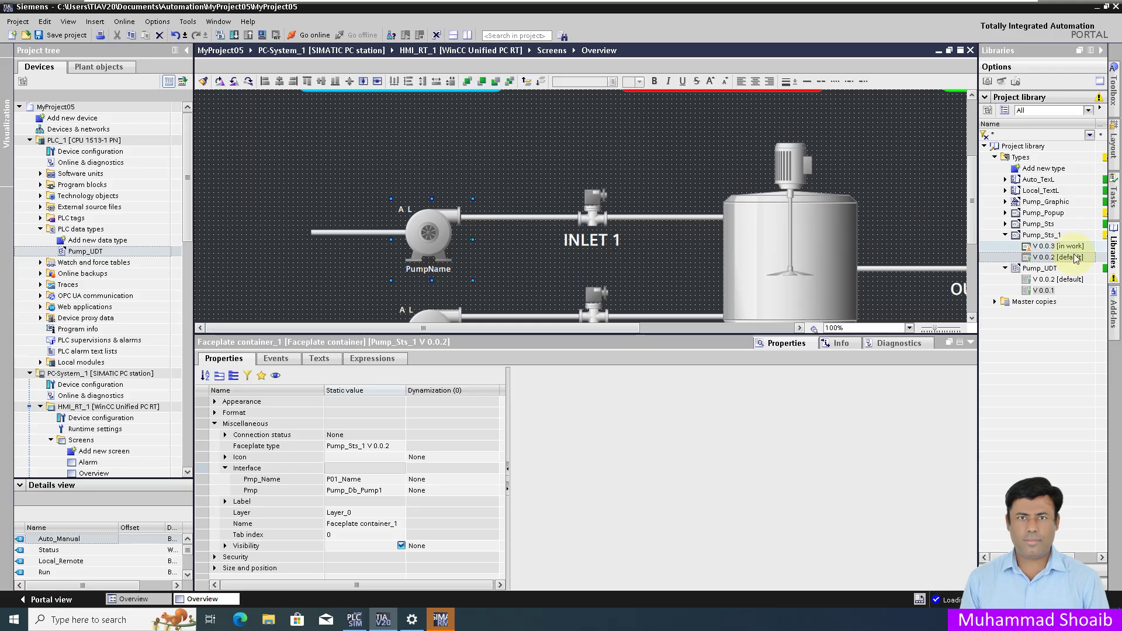
{"action": "left_click", "coordinate": [1052, 246]}
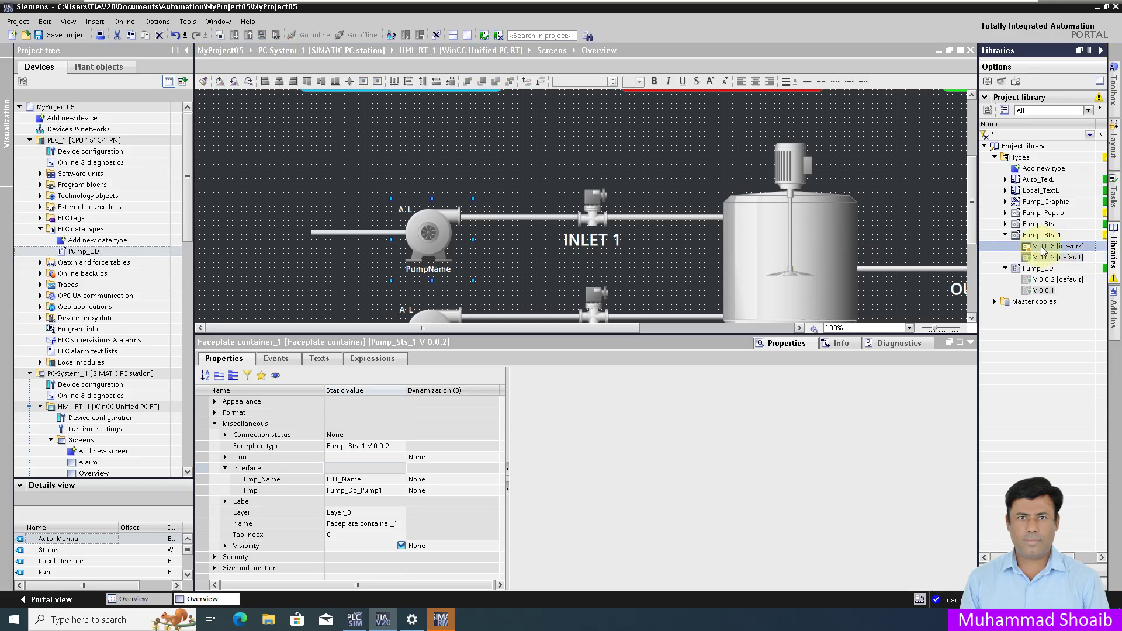
{"action": "right_click", "coordinate": [1043, 247]}
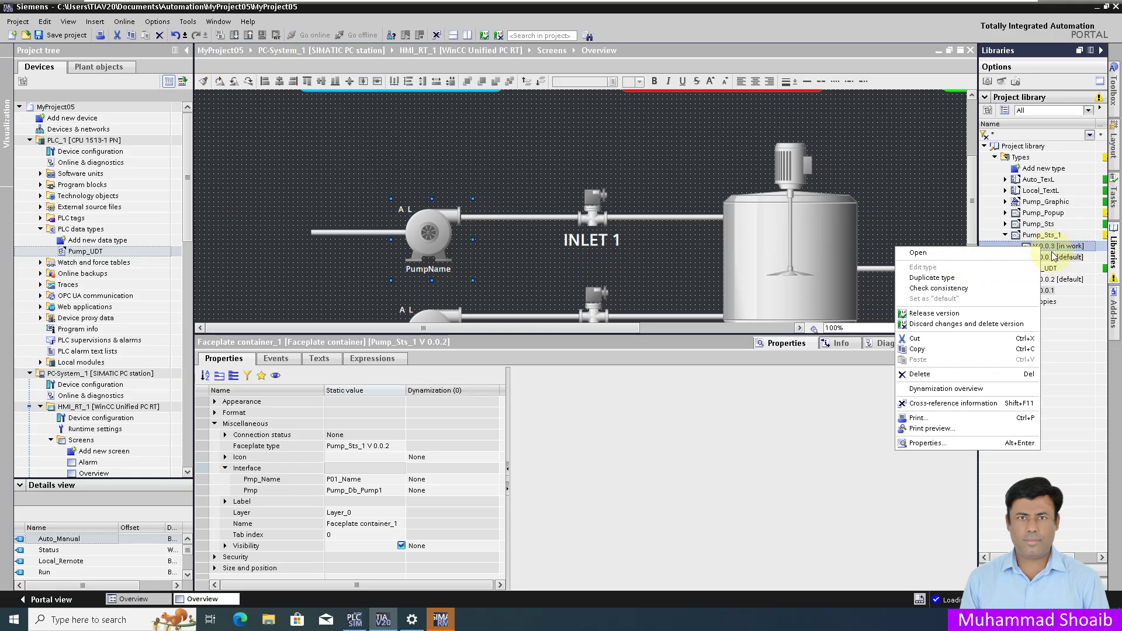
{"action": "left_click", "coordinate": [1052, 259]}
{"action": "right_click", "coordinate": [1052, 248]}
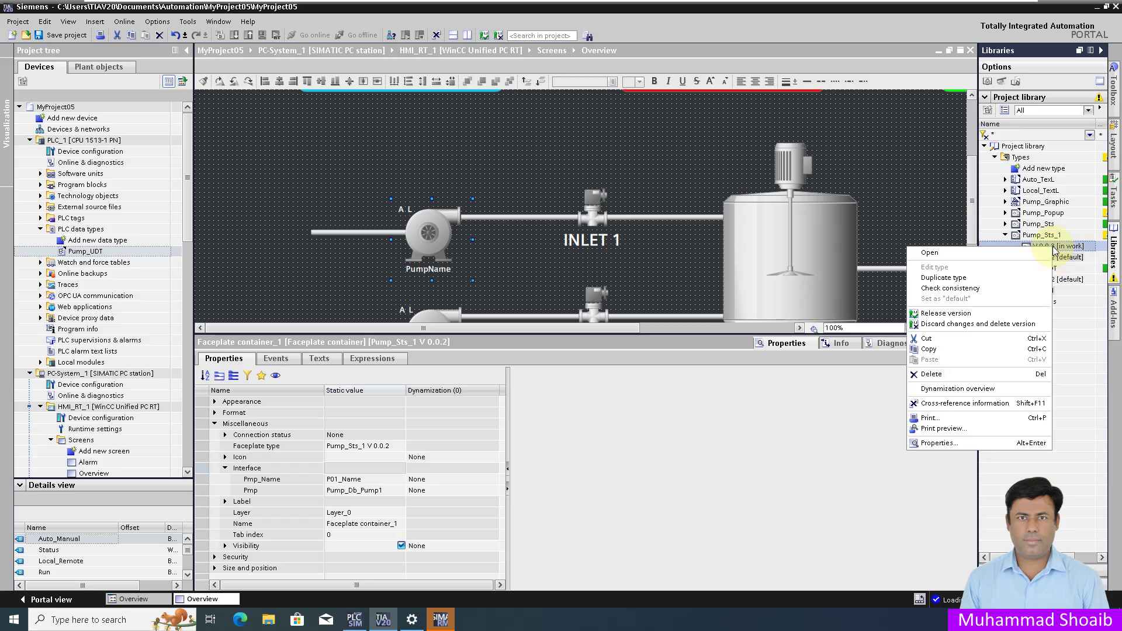
{"action": "left_click", "coordinate": [817, 204]}
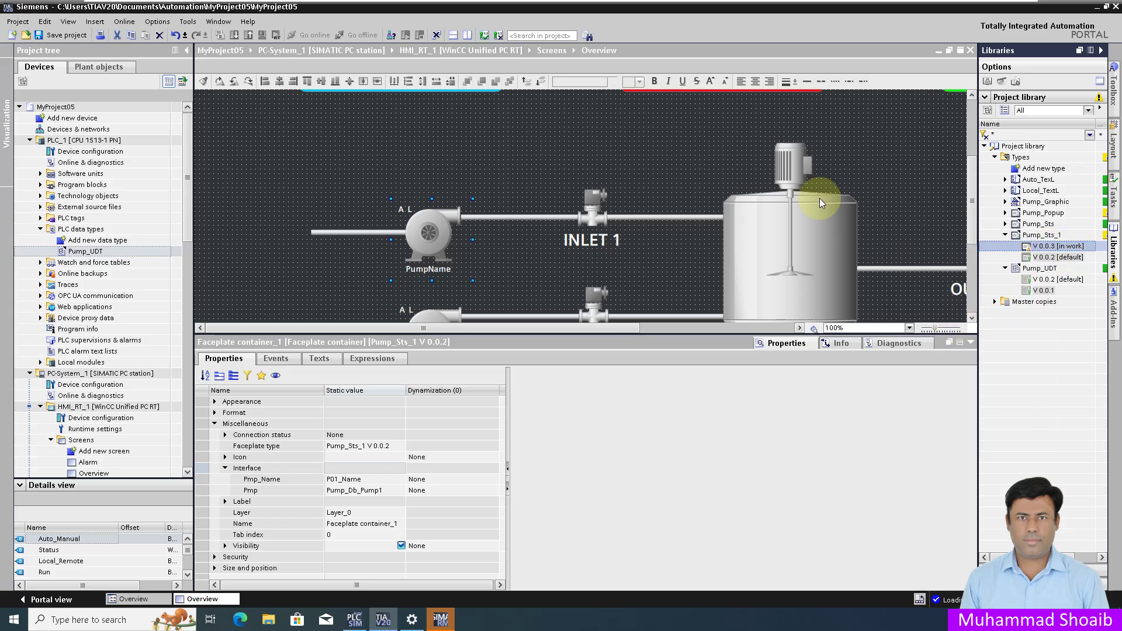
Open the default Pump_Sts_1 V 0.0.2 type for editing via the faceplate's library version.
{"action": "left_click", "coordinate": [457, 206]}
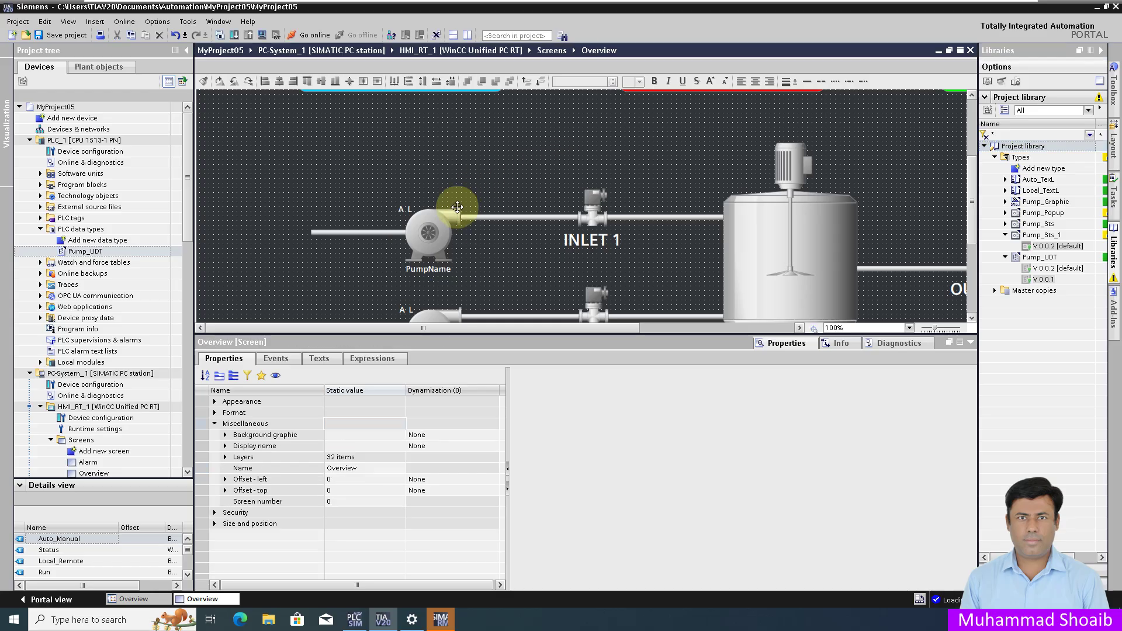
{"action": "right_click", "coordinate": [453, 212]}
{"action": "left_click", "coordinate": [427, 198]}
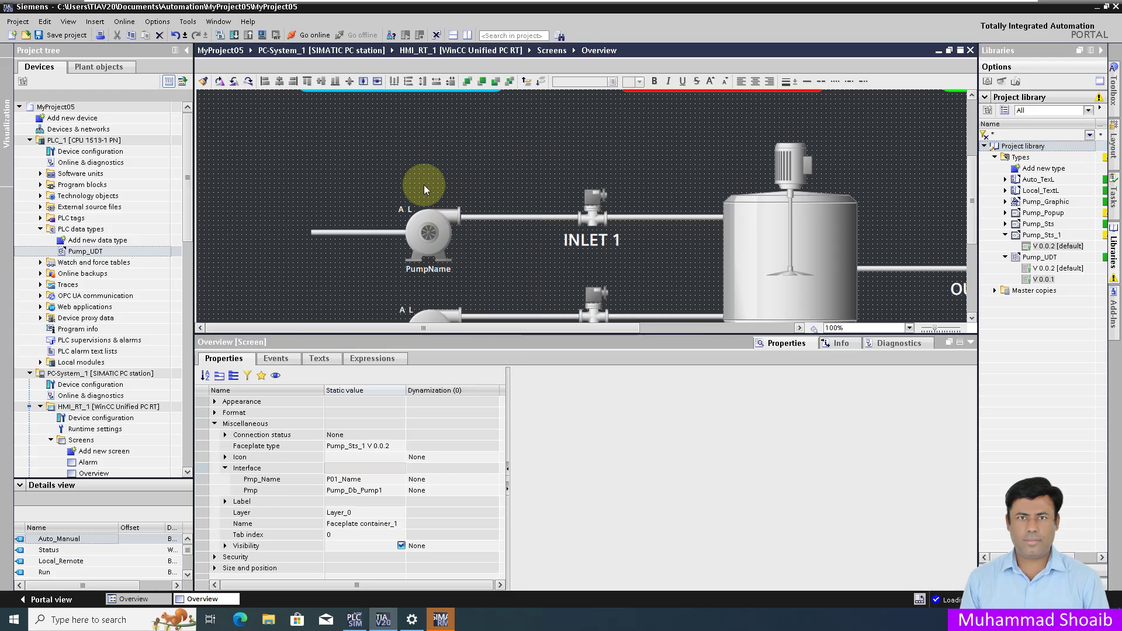
{"action": "right_click", "coordinate": [444, 211]}
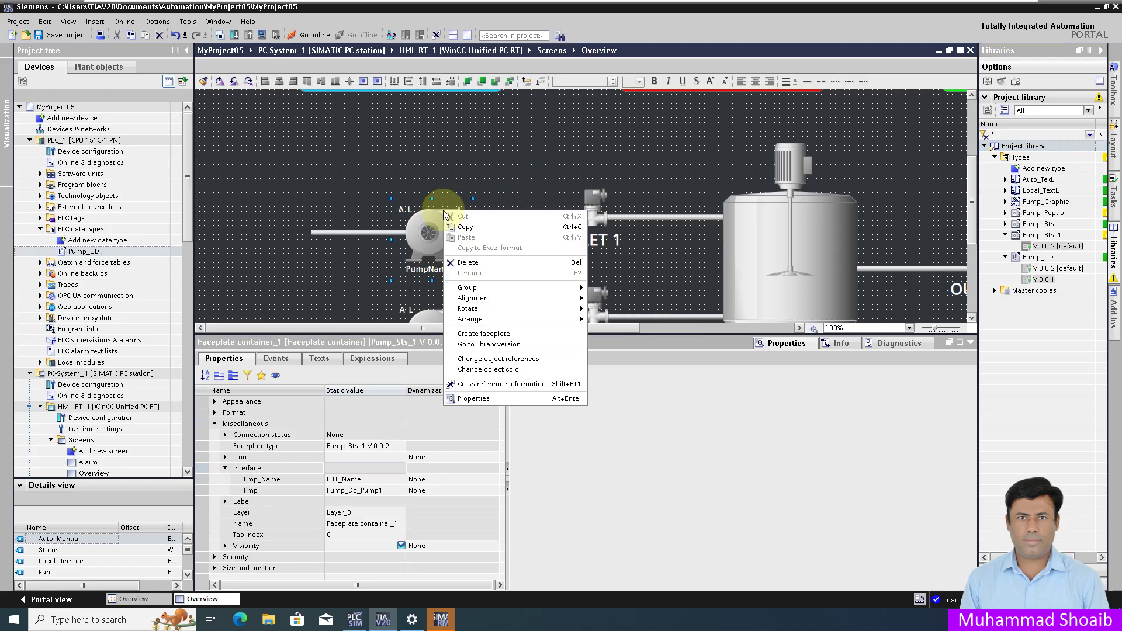
{"action": "left_click", "coordinate": [488, 344]}
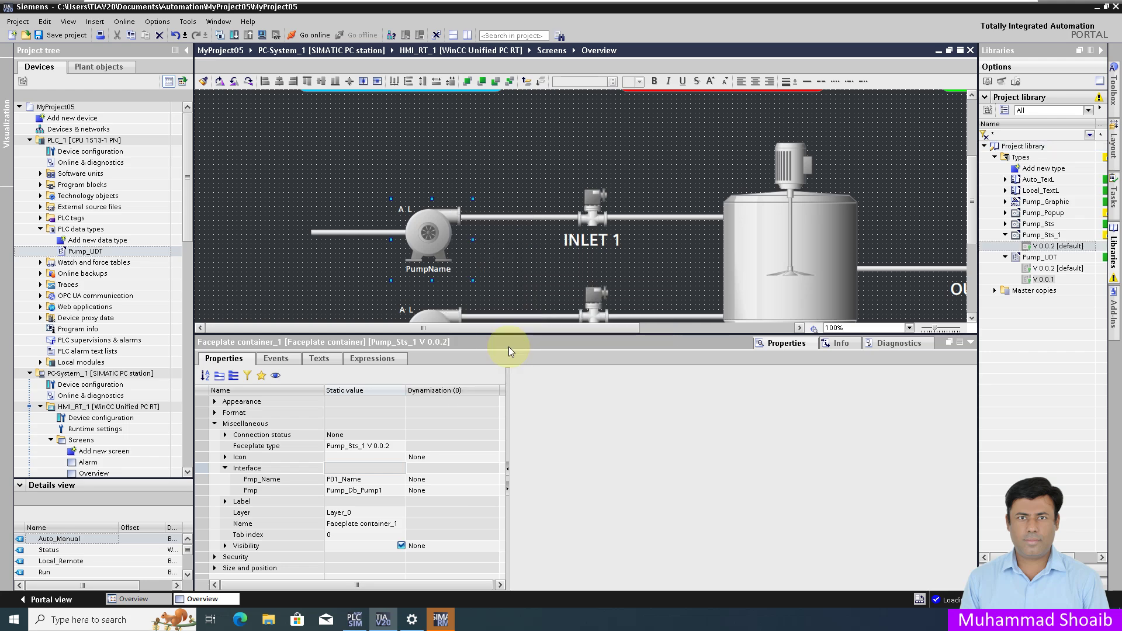
{"action": "right_click", "coordinate": [1045, 247]}
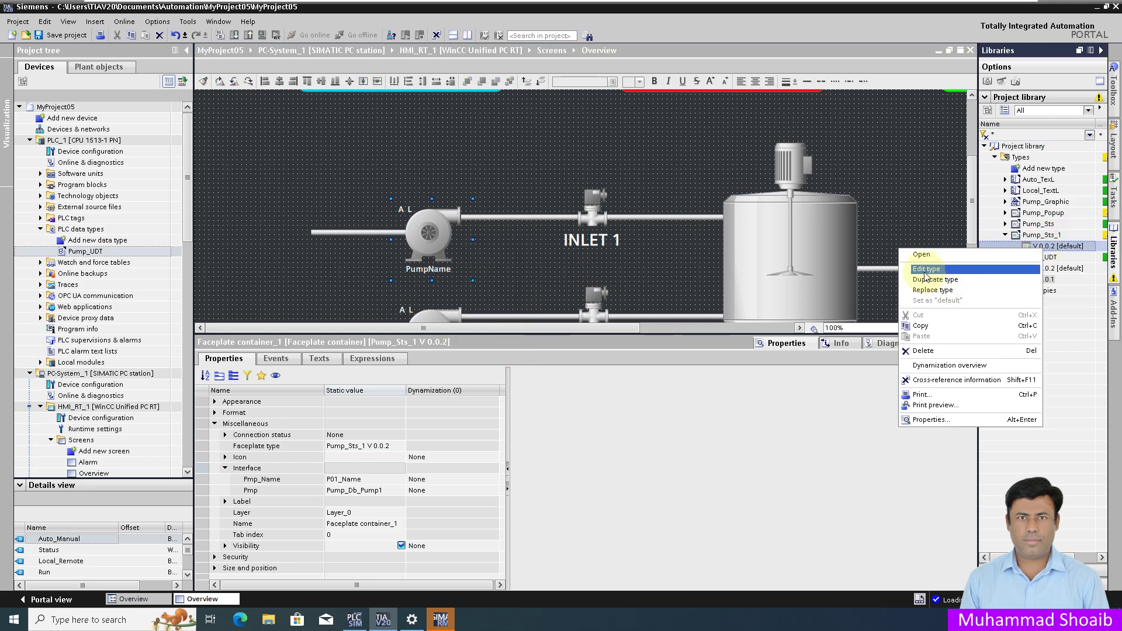
{"action": "left_click", "coordinate": [927, 270]}
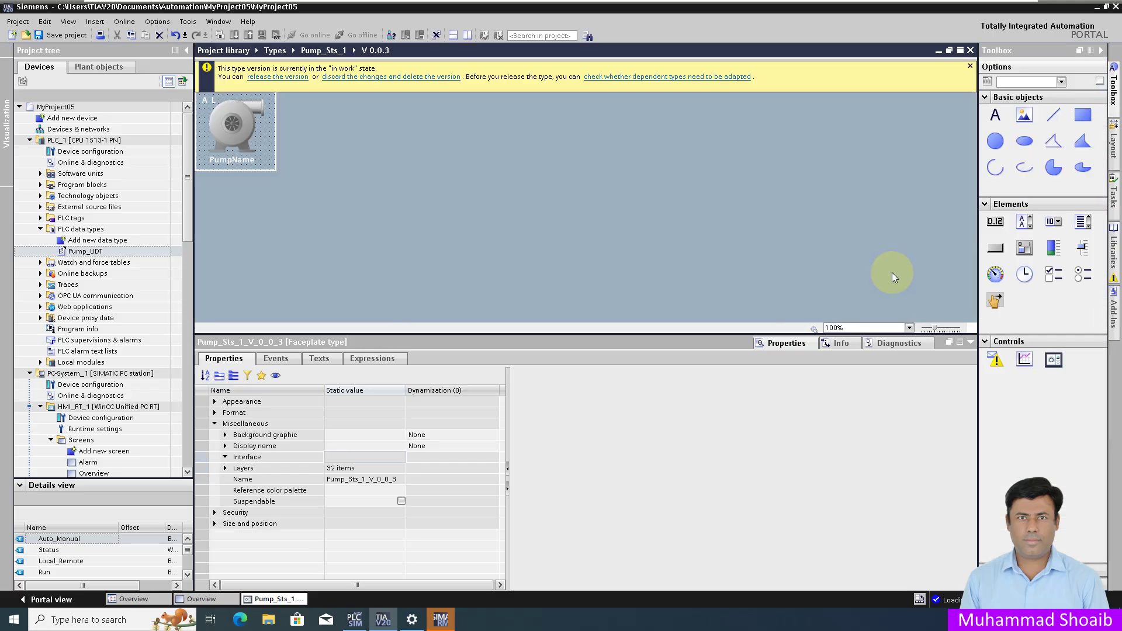
Switch the pump graphic's BasicColor tag dynamization to Multiple bits, keeping the Pmp.Run tag.
{"action": "left_click", "coordinate": [235, 125]}
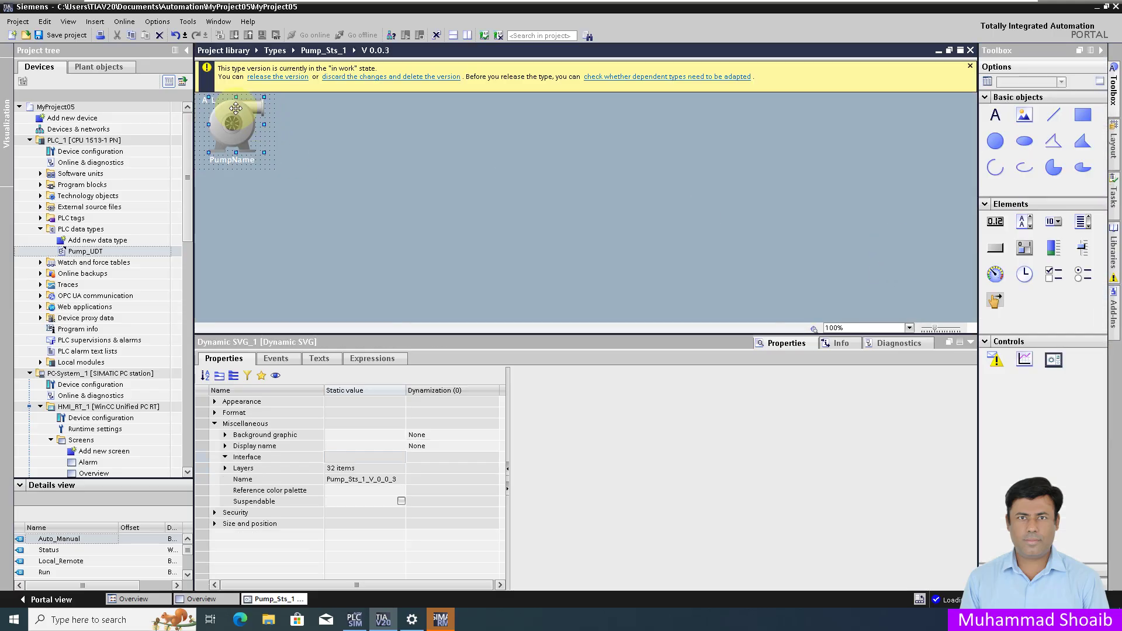
{"action": "left_click", "coordinate": [242, 459]}
{"action": "left_click", "coordinate": [260, 471]}
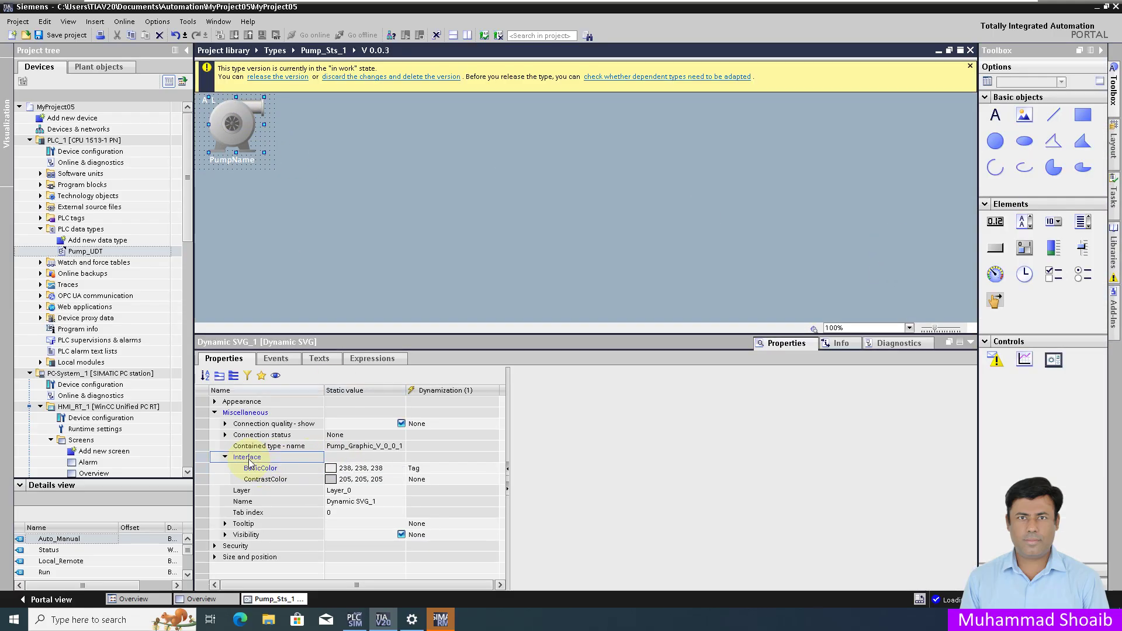
{"action": "left_click", "coordinate": [473, 469]}
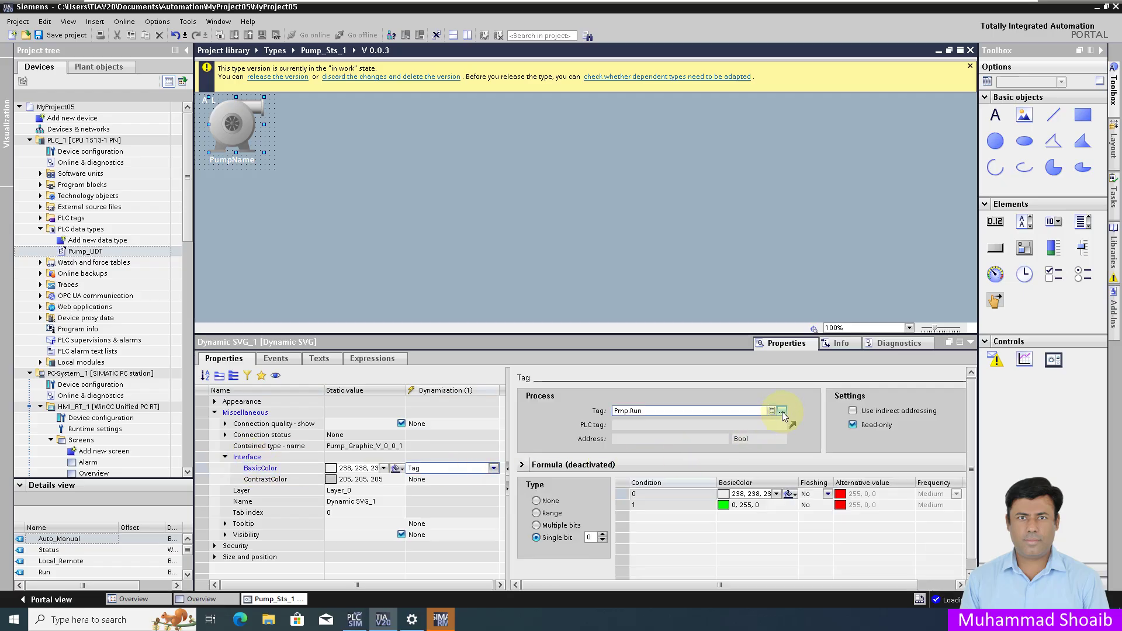
{"action": "left_click", "coordinate": [548, 525]}
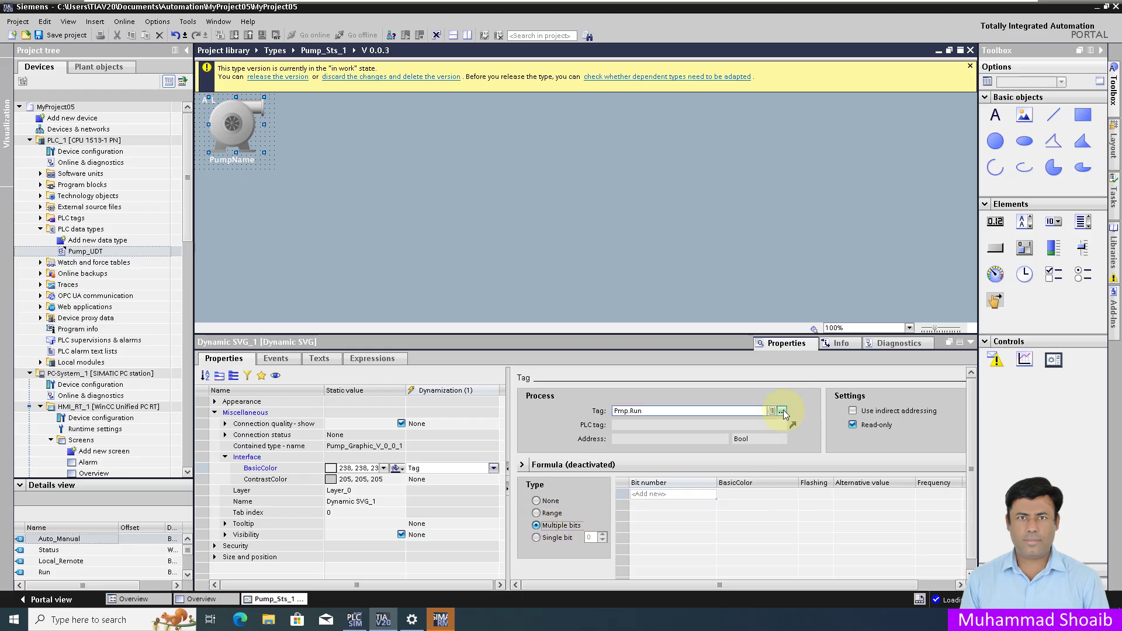
{"action": "left_click", "coordinate": [782, 411]}
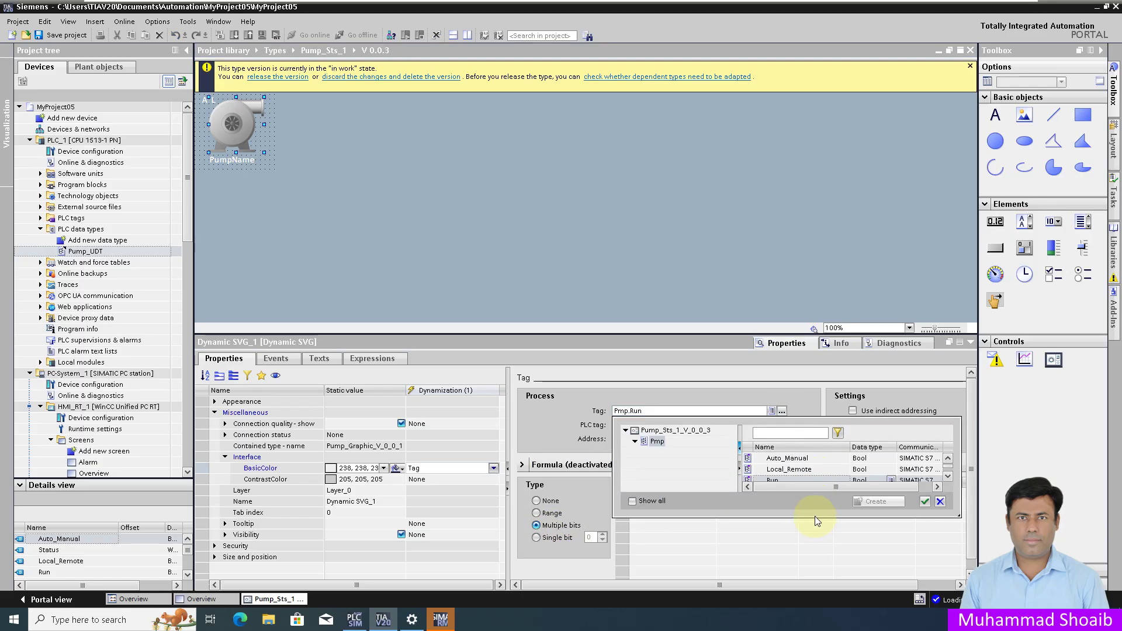
{"action": "left_click_drag", "start_coordinate": [814, 517], "coordinate": [812, 577]}
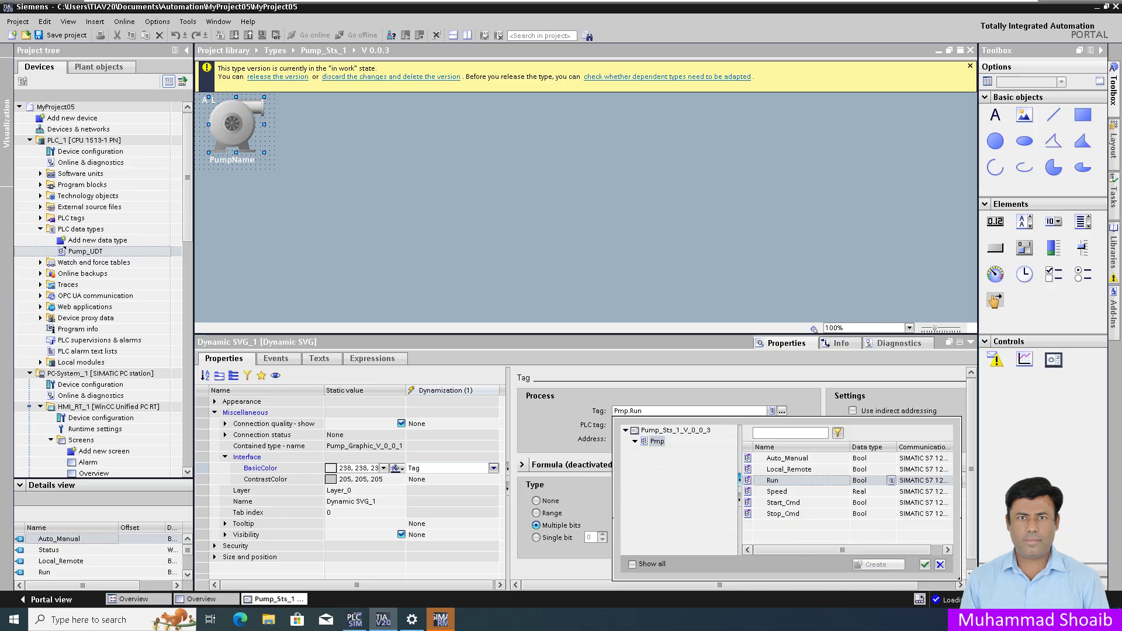
{"action": "left_click", "coordinate": [632, 564]}
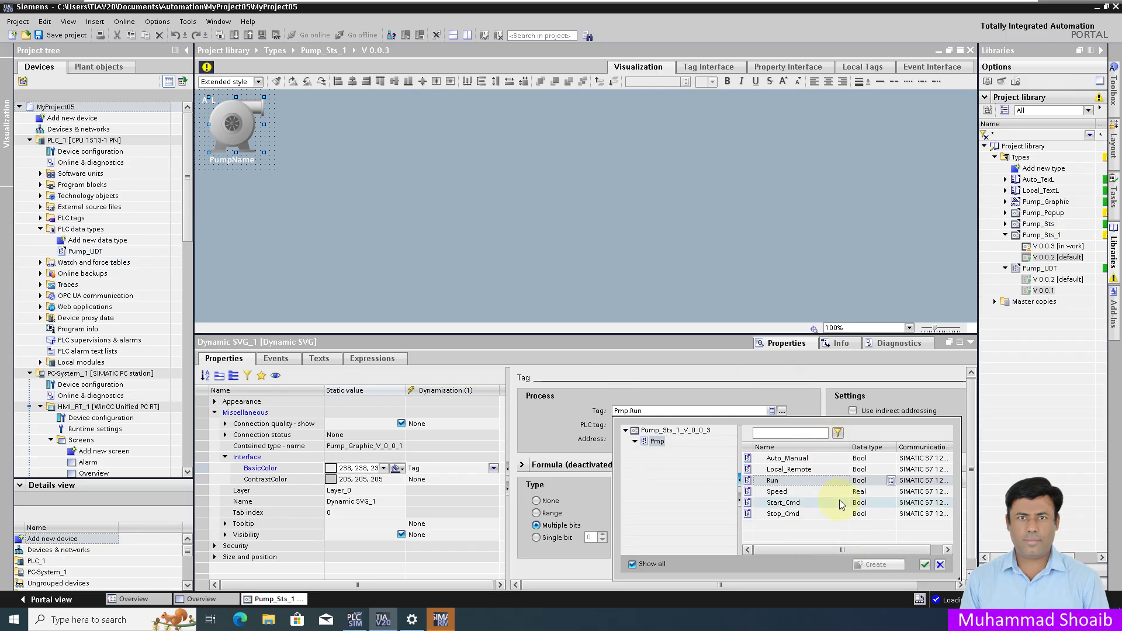
{"action": "left_click", "coordinate": [823, 505]}
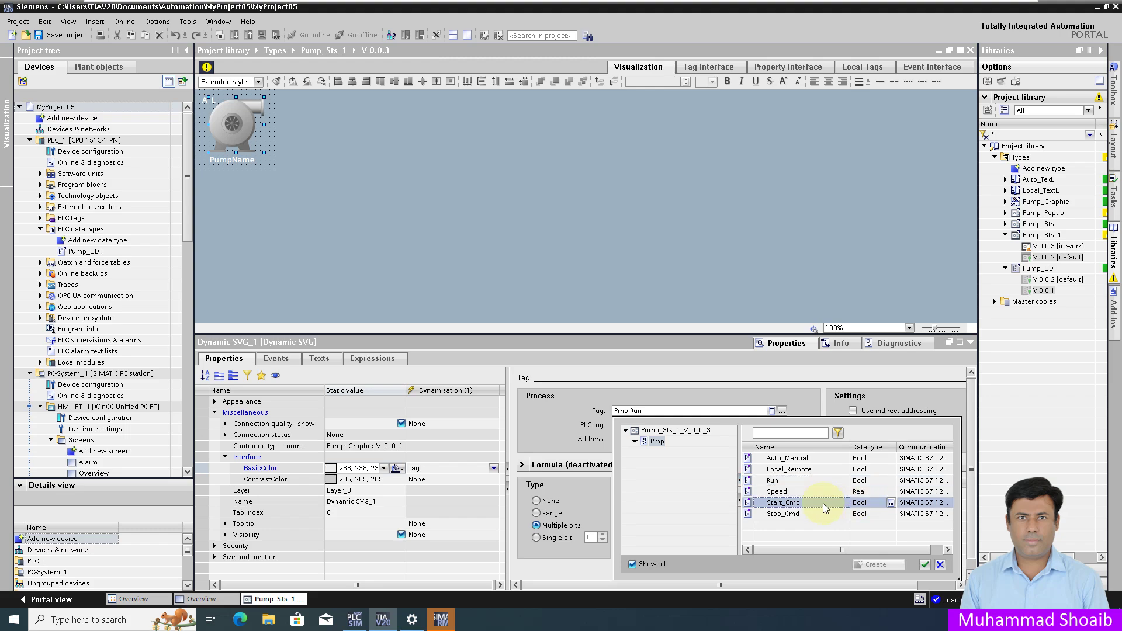
{"action": "left_click", "coordinate": [940, 564]}
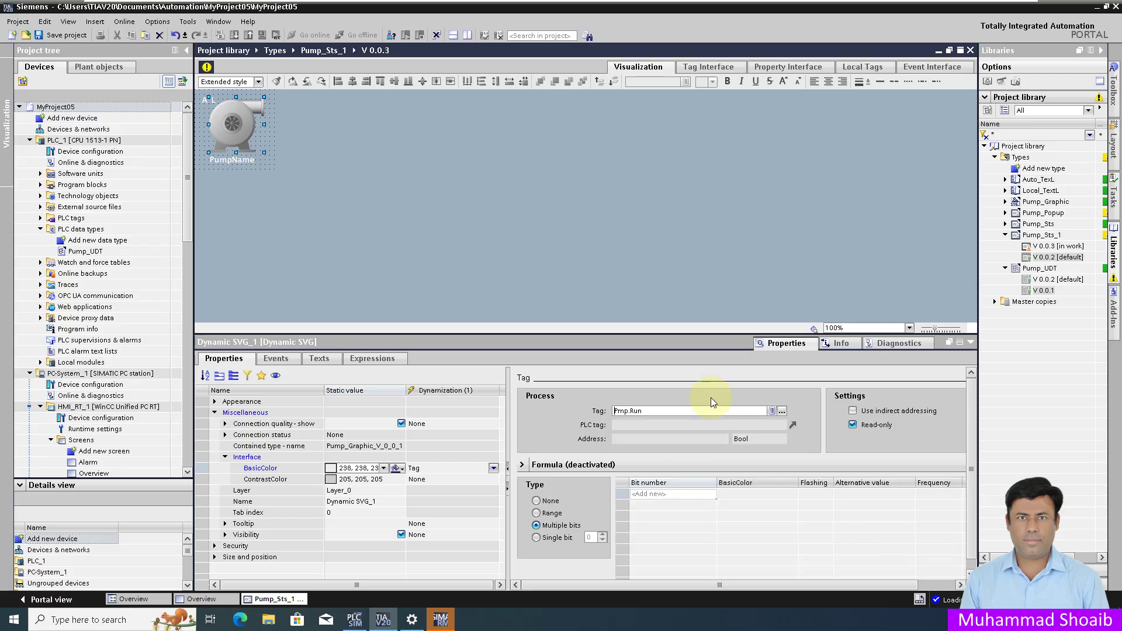
Set the Pmp interface tag's structure to Pump_UDT V 0.0.2.
{"action": "left_click", "coordinate": [701, 68]}
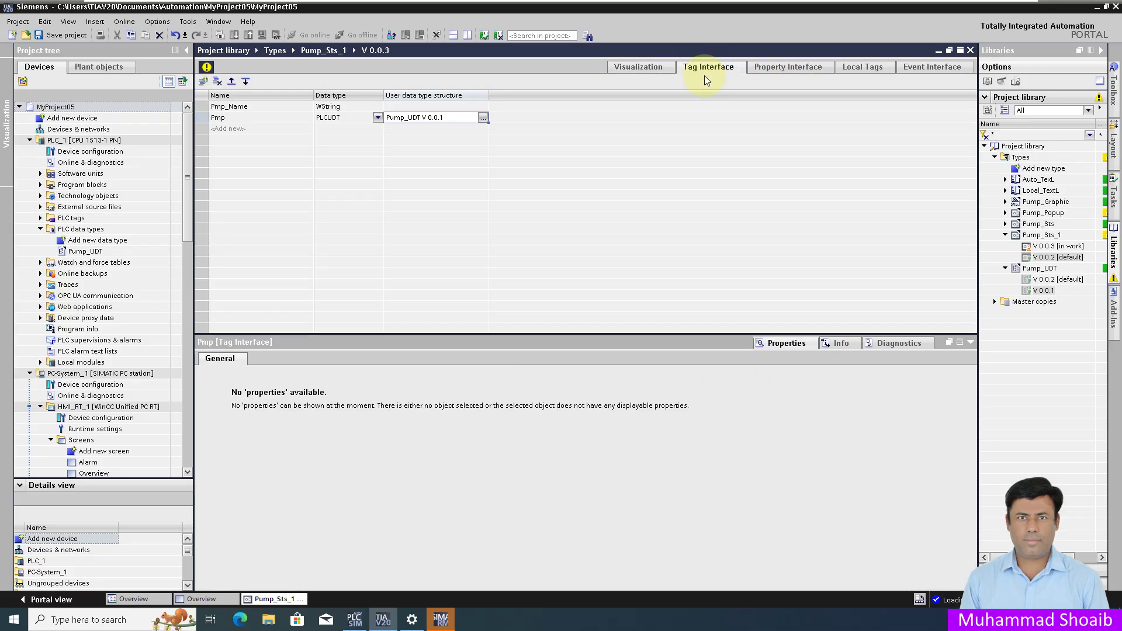
{"action": "left_click", "coordinate": [1036, 290]}
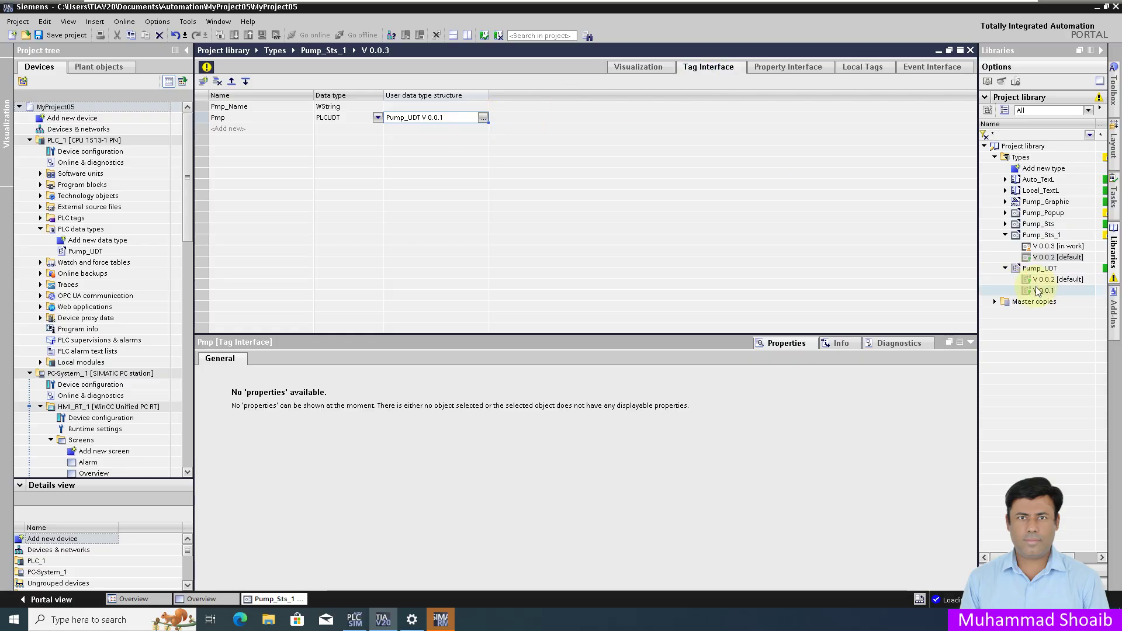
{"action": "left_click", "coordinate": [481, 118]}
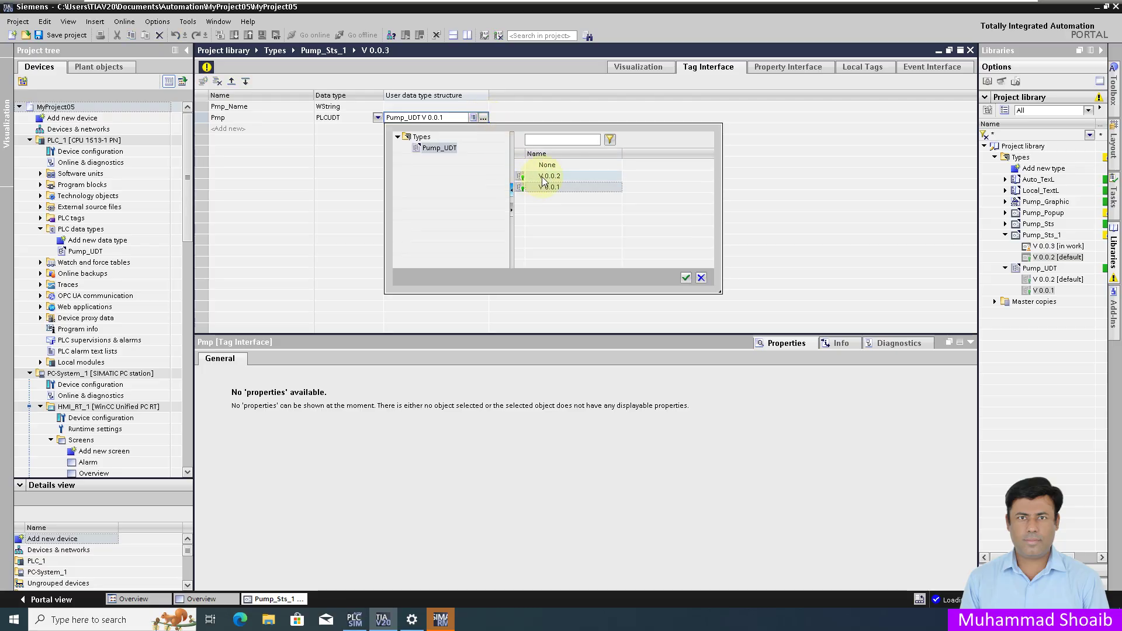
{"action": "left_click", "coordinate": [685, 278]}
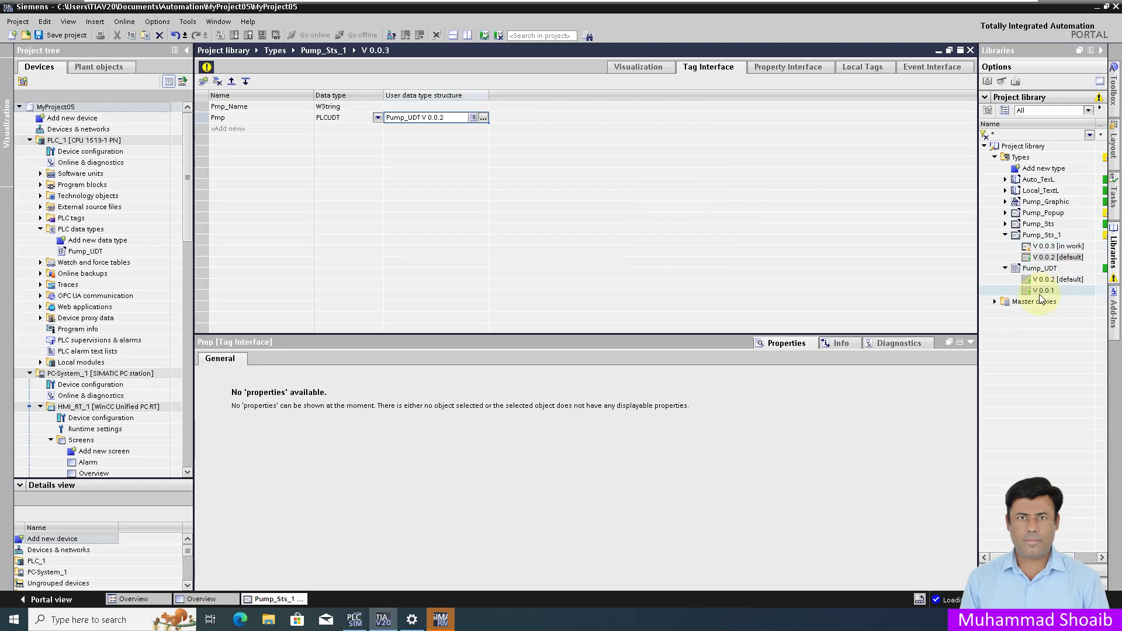
Drive the pump graphic's BasicColor from the Pmp.Status tag.
{"action": "left_click", "coordinate": [646, 68]}
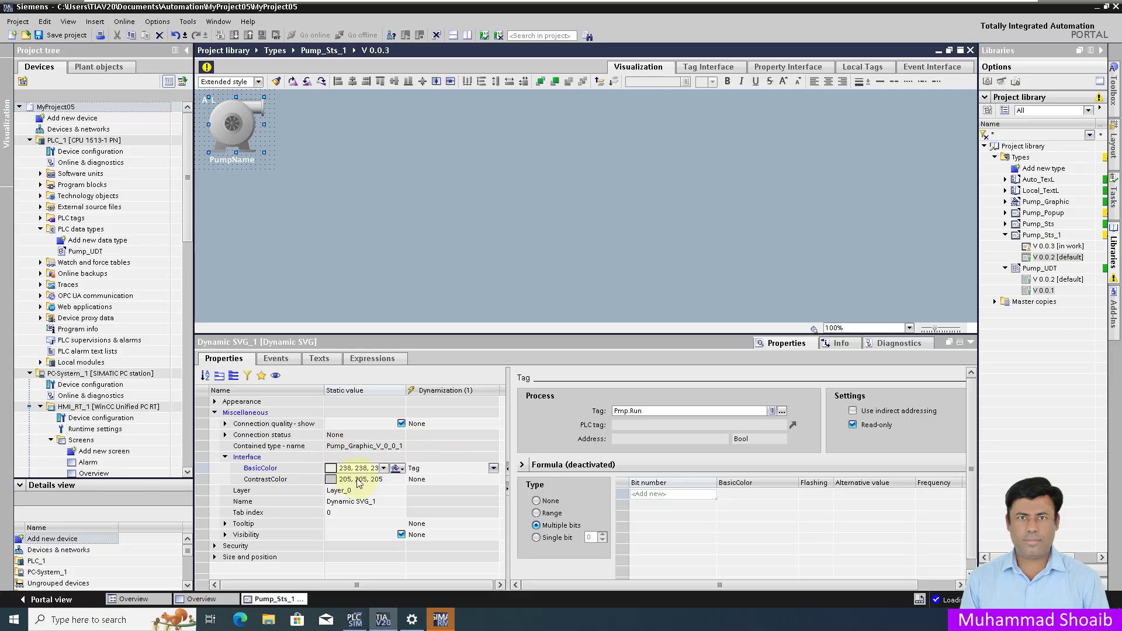
{"action": "left_click", "coordinate": [266, 468]}
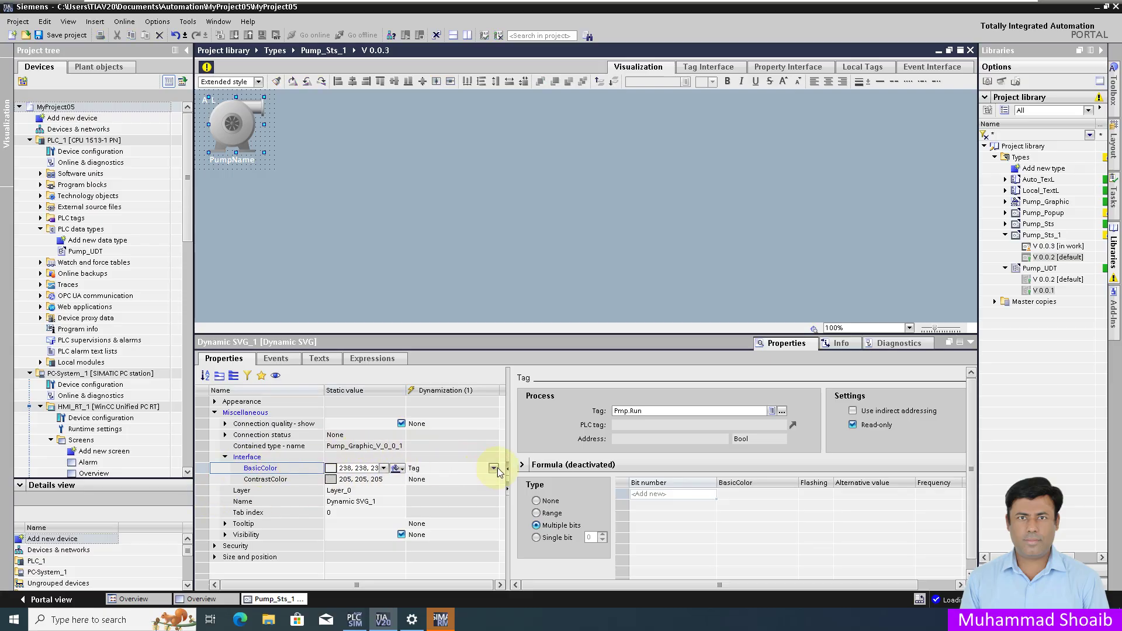
{"action": "left_click", "coordinate": [781, 411]}
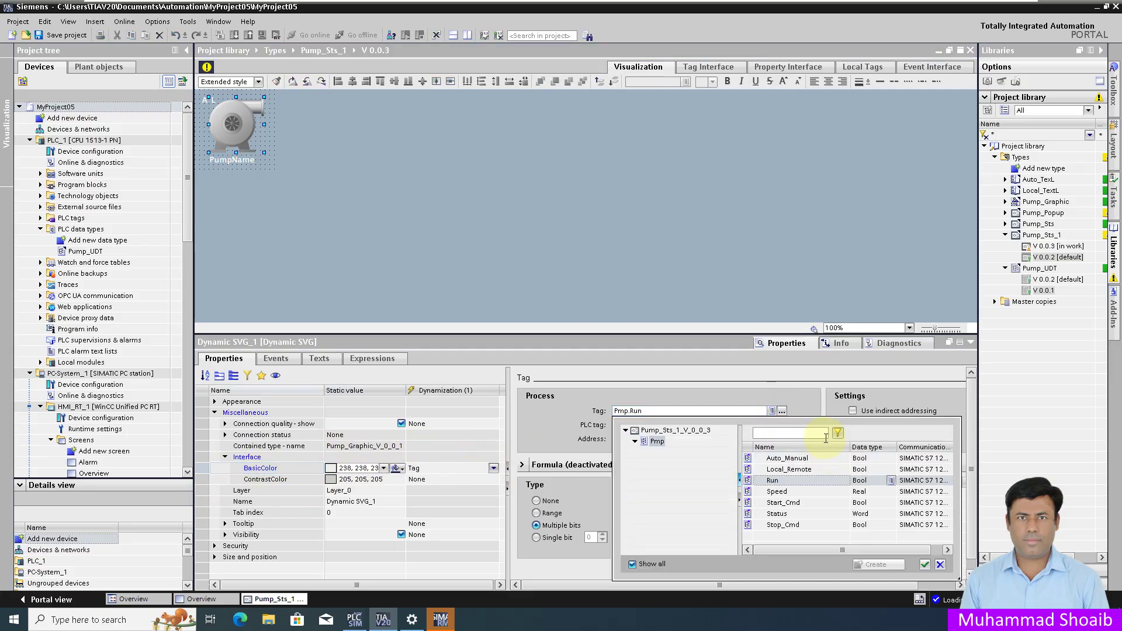
{"action": "left_click", "coordinate": [854, 514]}
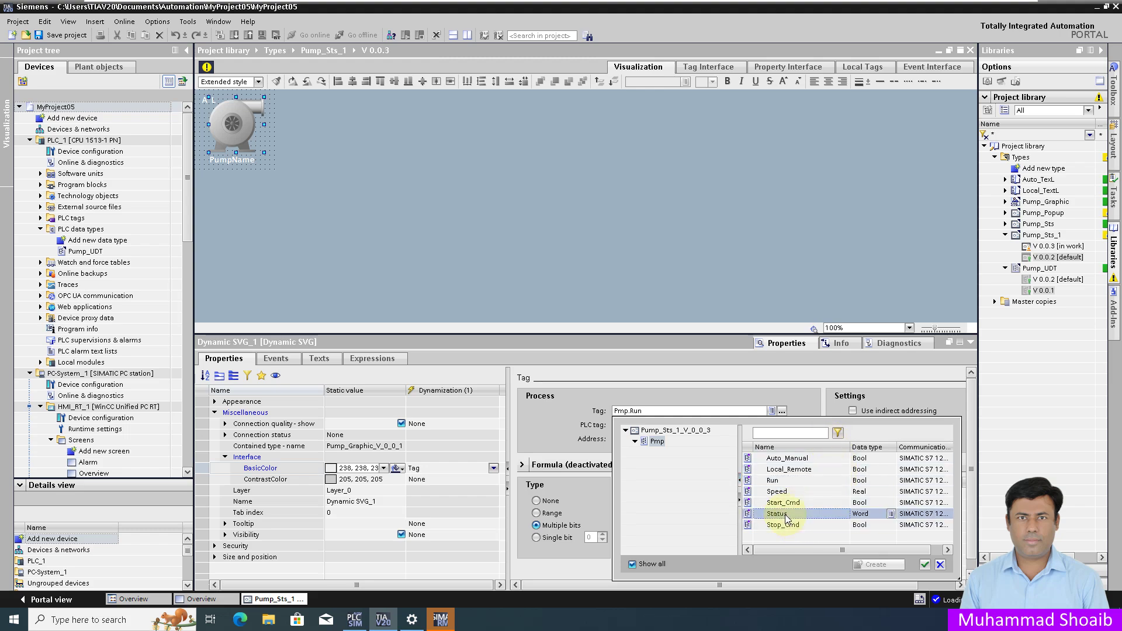
{"action": "left_click", "coordinate": [926, 565]}
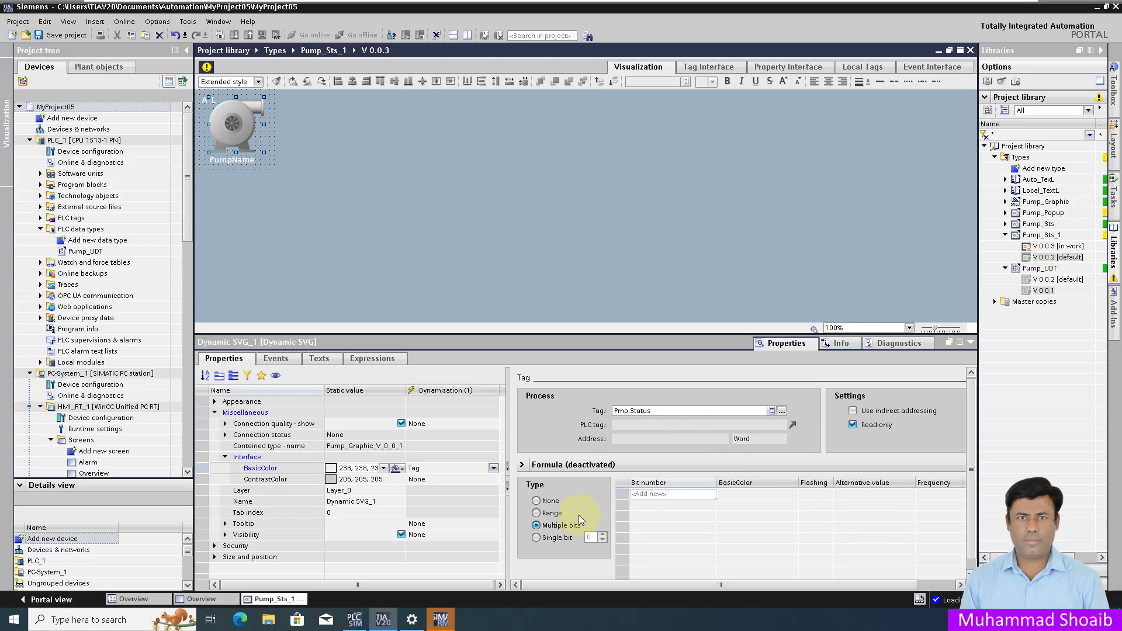
Add Status bit 0 with light grey BasicColor 192,192,192.
{"action": "left_click", "coordinate": [691, 496]}
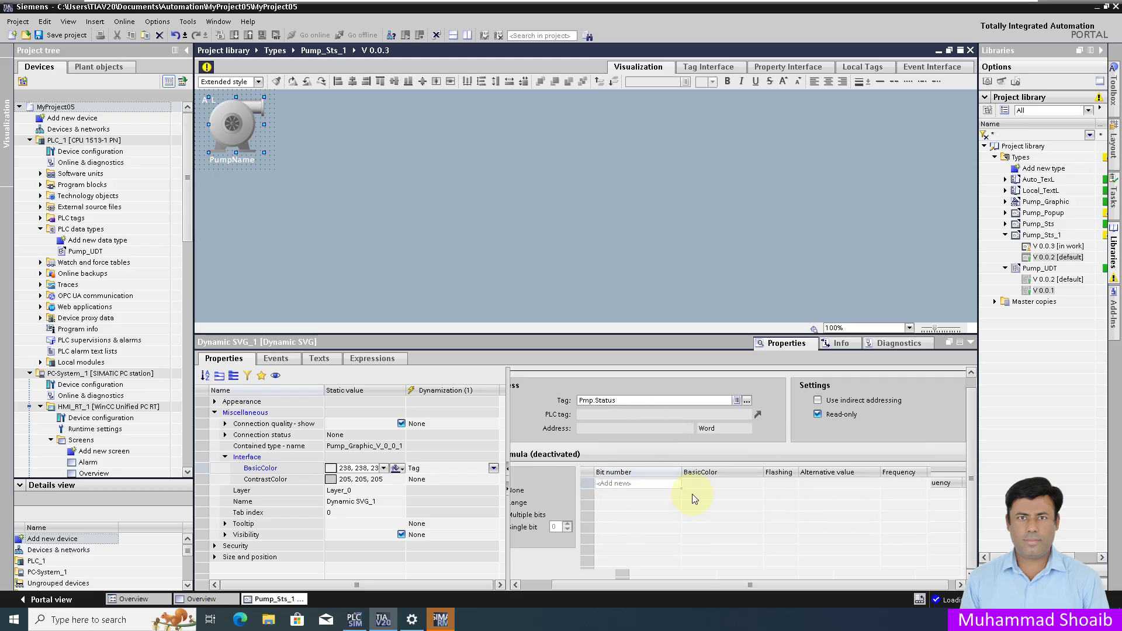
{"action": "left_click", "coordinate": [661, 483]}
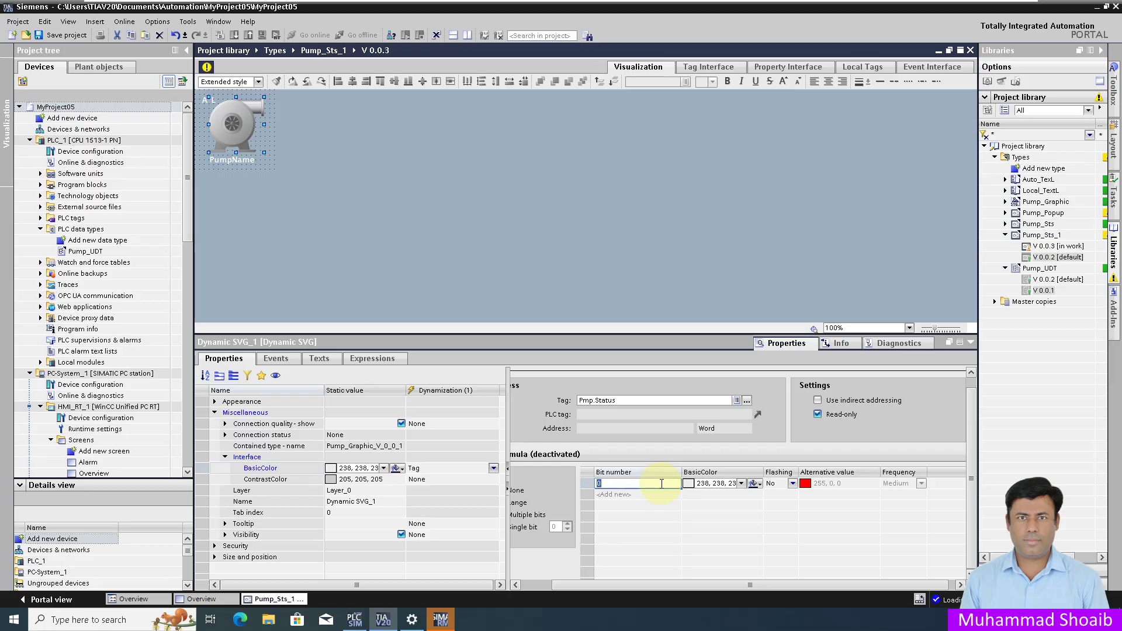
{"action": "left_click", "coordinate": [742, 485]}
{"action": "left_click", "coordinate": [741, 484]}
{"action": "left_click", "coordinate": [753, 524]}
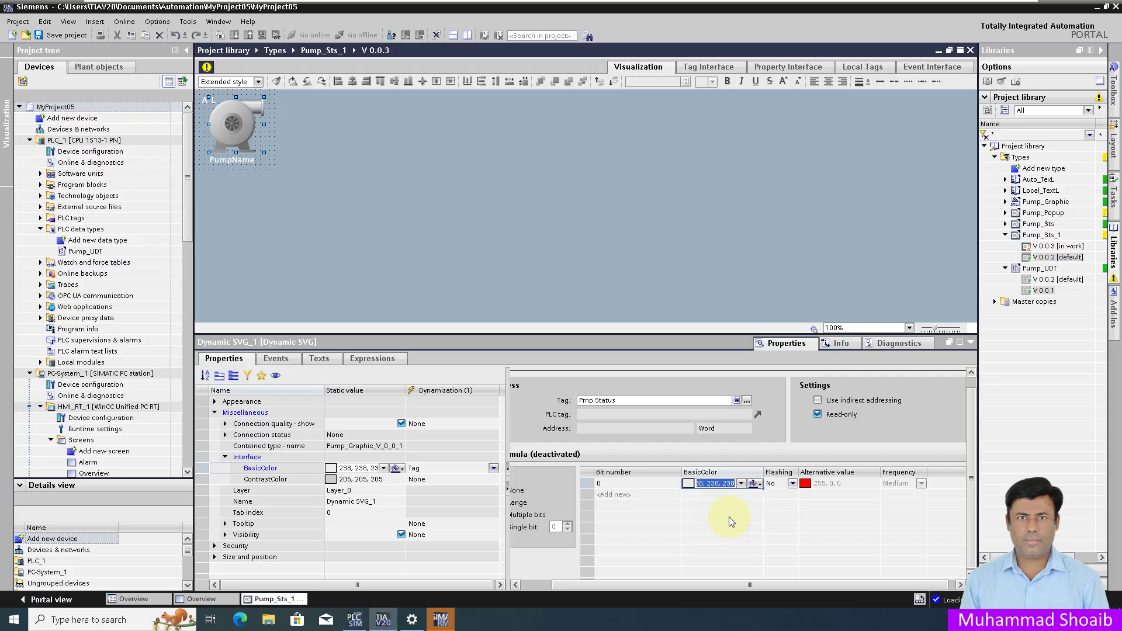
Add Status bit 1 with orange BasicColor 255,102,0.
{"action": "left_click", "coordinate": [651, 494]}
{"action": "left_click", "coordinate": [651, 494]}
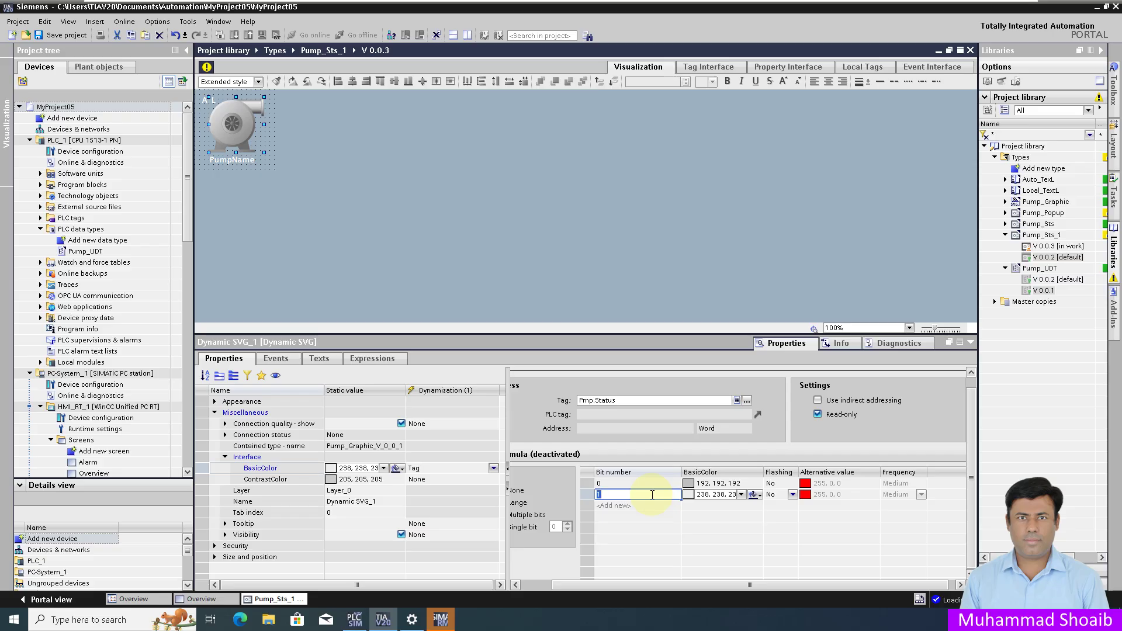
{"action": "left_click", "coordinate": [738, 494]}
{"action": "left_click", "coordinate": [739, 494]}
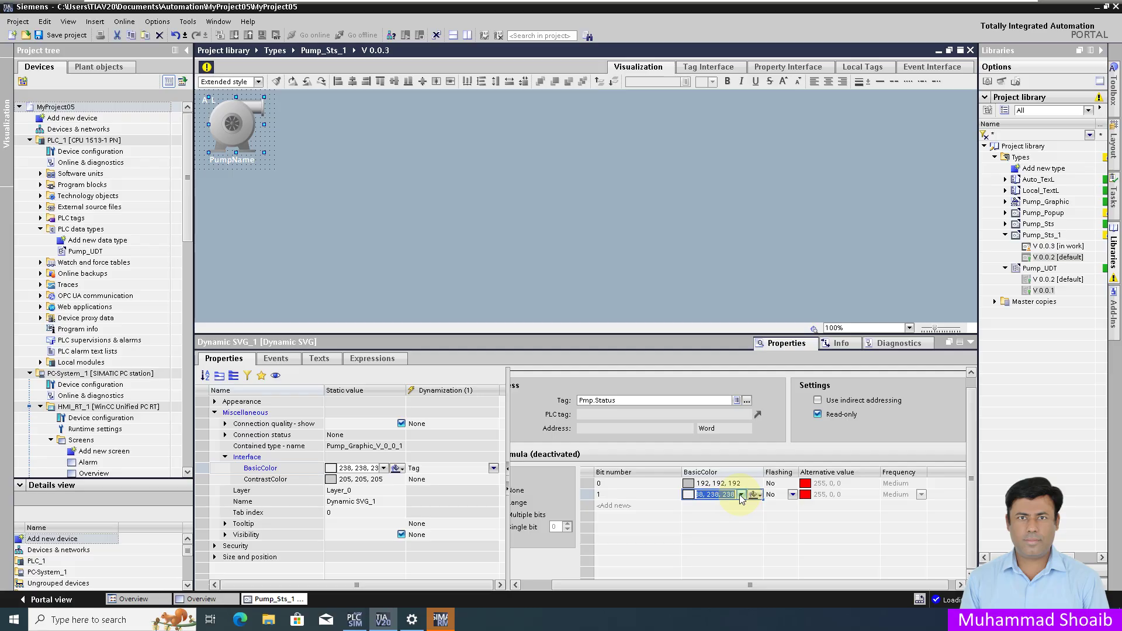
{"action": "left_click", "coordinate": [740, 495]}
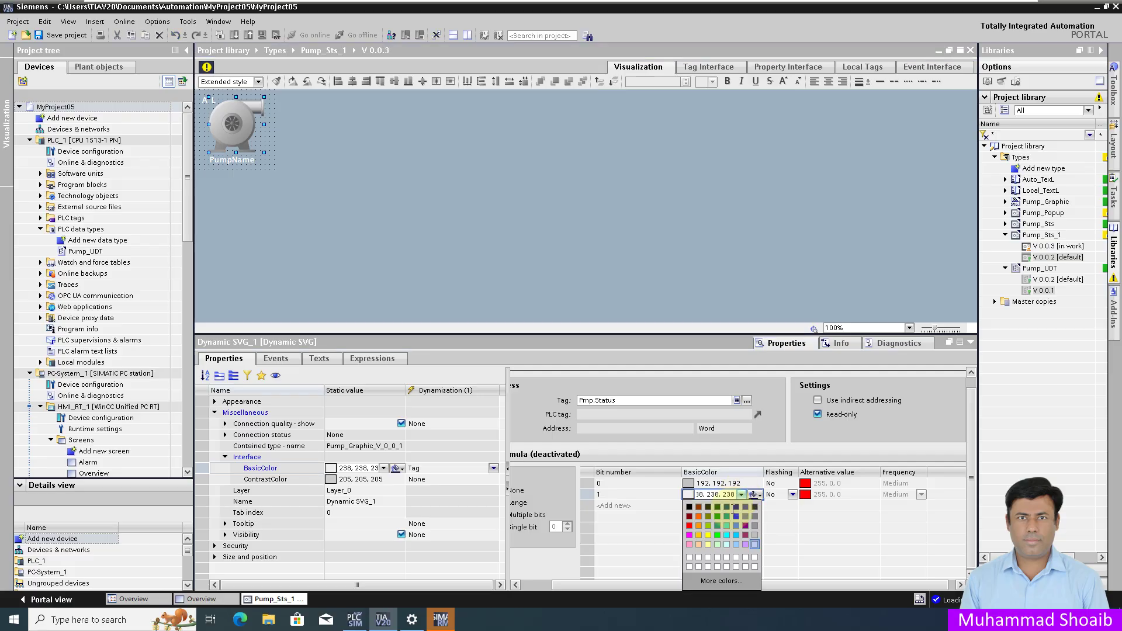
{"action": "left_click", "coordinate": [699, 516]}
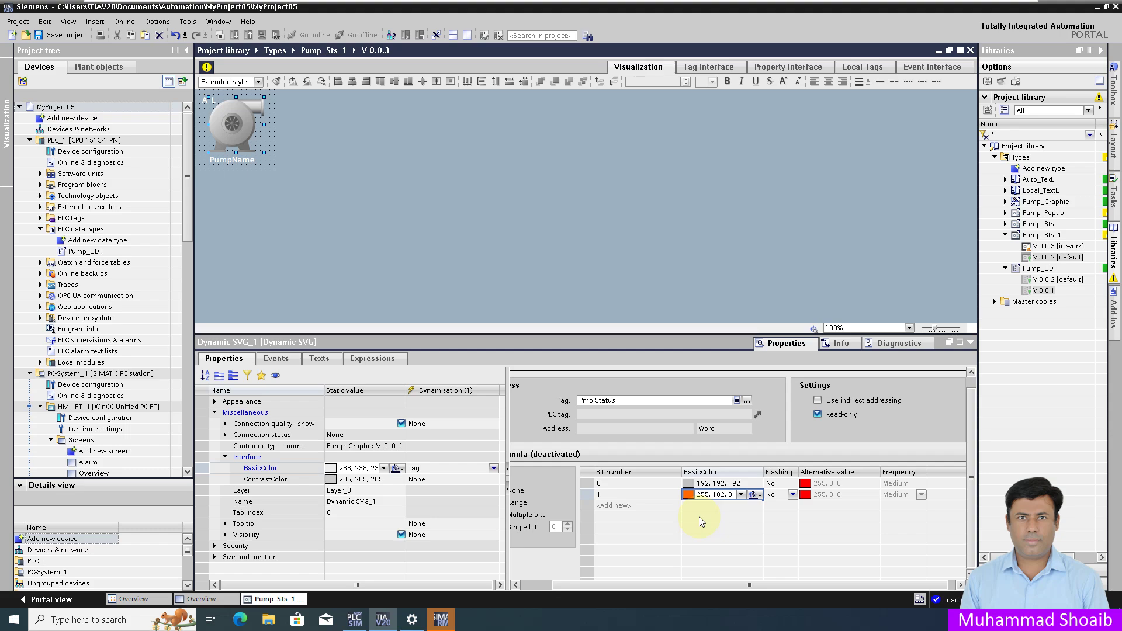
Make bit 1 flash, with a grey alternative colour.
{"action": "left_click", "coordinate": [793, 495]}
{"action": "left_click", "coordinate": [773, 513]}
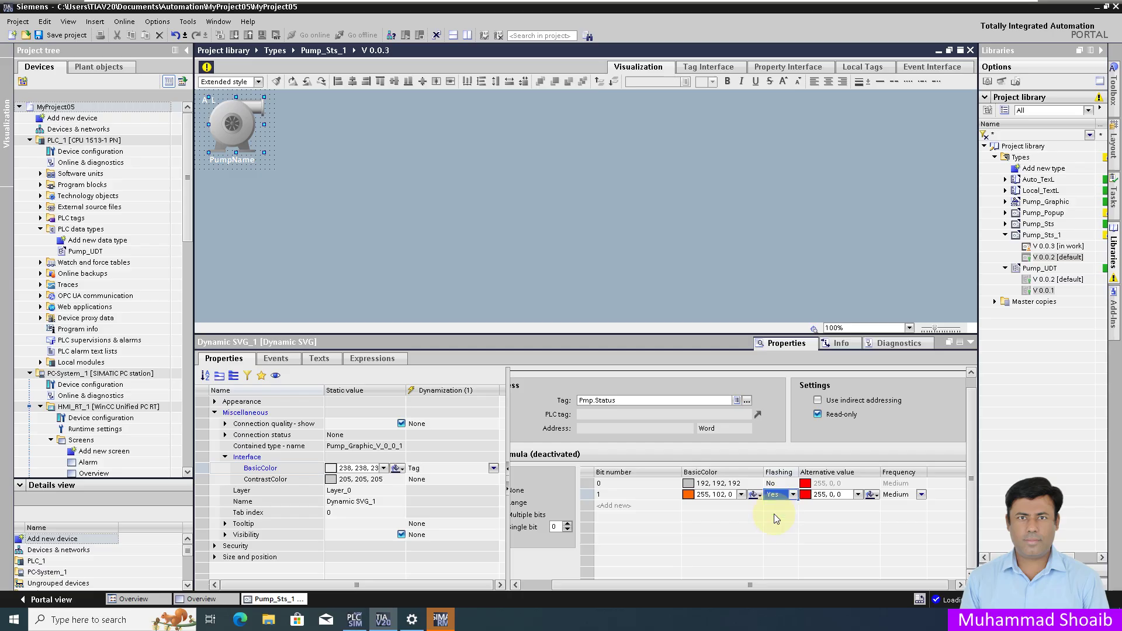
{"action": "left_click", "coordinate": [854, 495]}
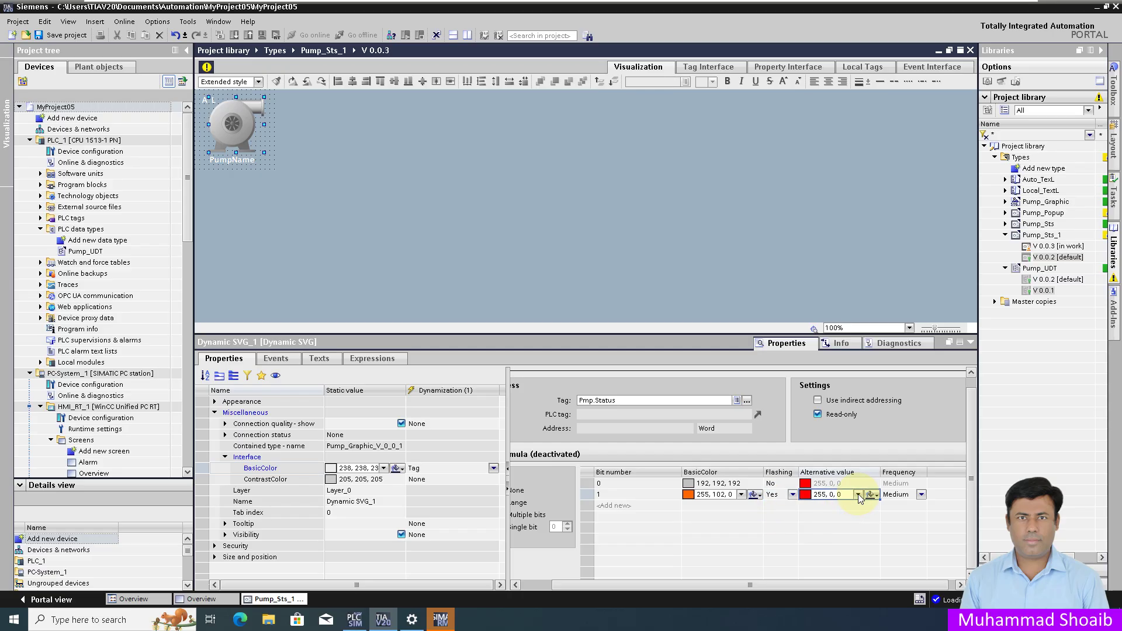
{"action": "left_click", "coordinate": [857, 494]}
{"action": "left_click", "coordinate": [857, 494]}
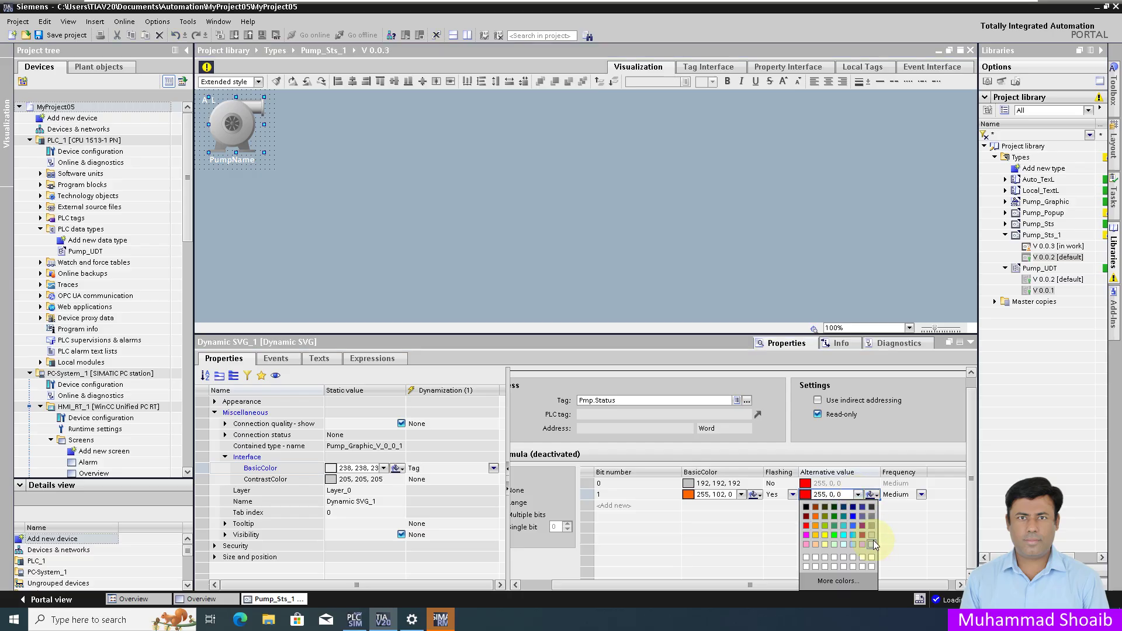
{"action": "left_click", "coordinate": [818, 533]}
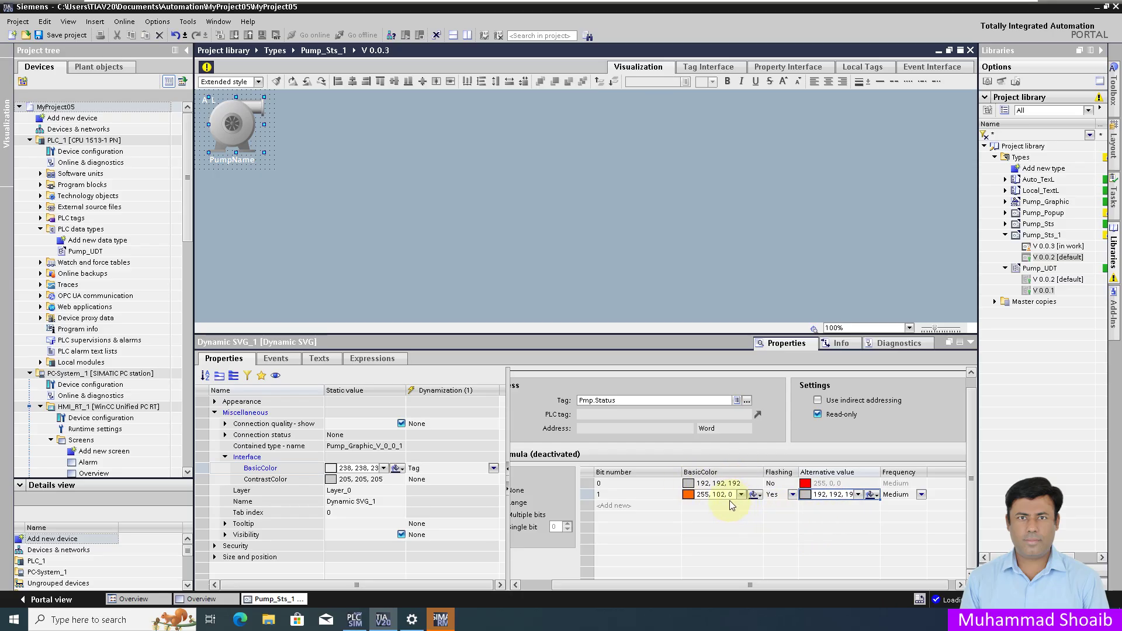
Check the graphic's default colour, then select bit 1's whole alternative colour value.
{"action": "left_click", "coordinate": [352, 468]}
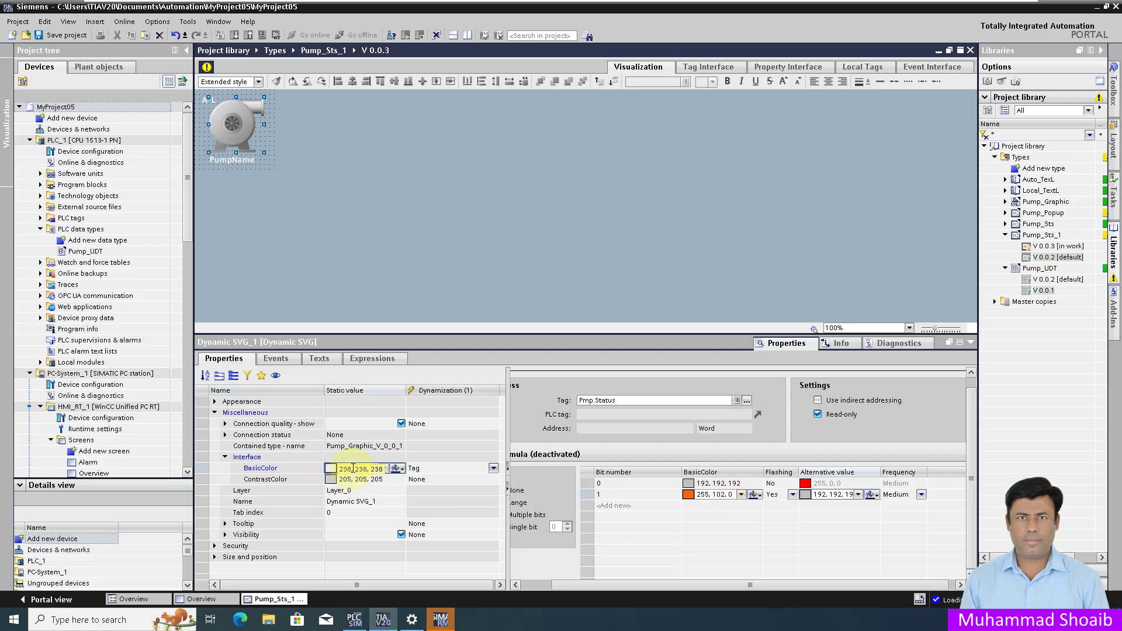
{"action": "double_click", "coordinate": [353, 468]}
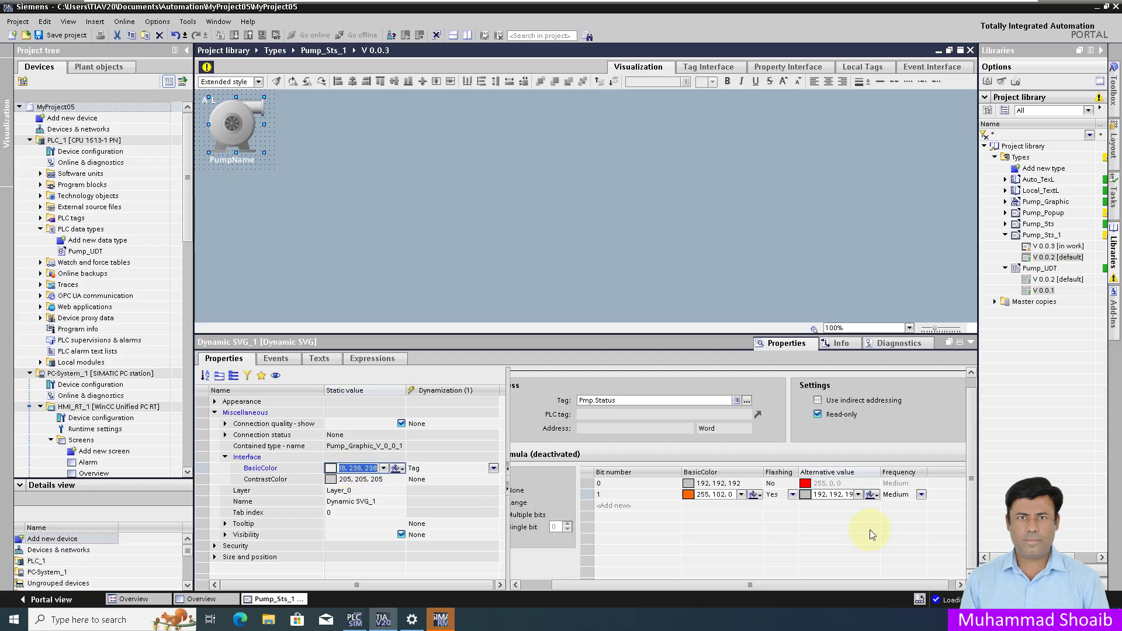
{"action": "left_click", "coordinate": [839, 498]}
{"action": "left_click", "coordinate": [839, 499]}
{"action": "triple_click", "coordinate": [840, 499]}
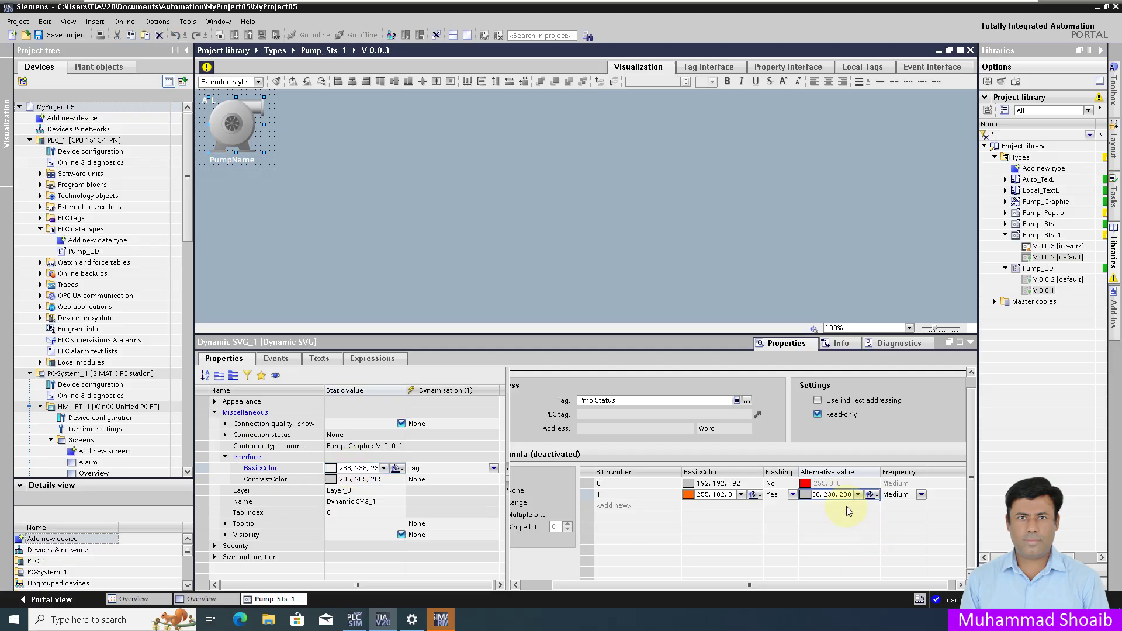
Commit 238,238,238 as bit 1's alternative colour and add bit 2 as green 0,255,0.
{"action": "left_click", "coordinate": [846, 505]}
{"action": "left_click", "coordinate": [831, 497]}
{"action": "left_click", "coordinate": [646, 506]}
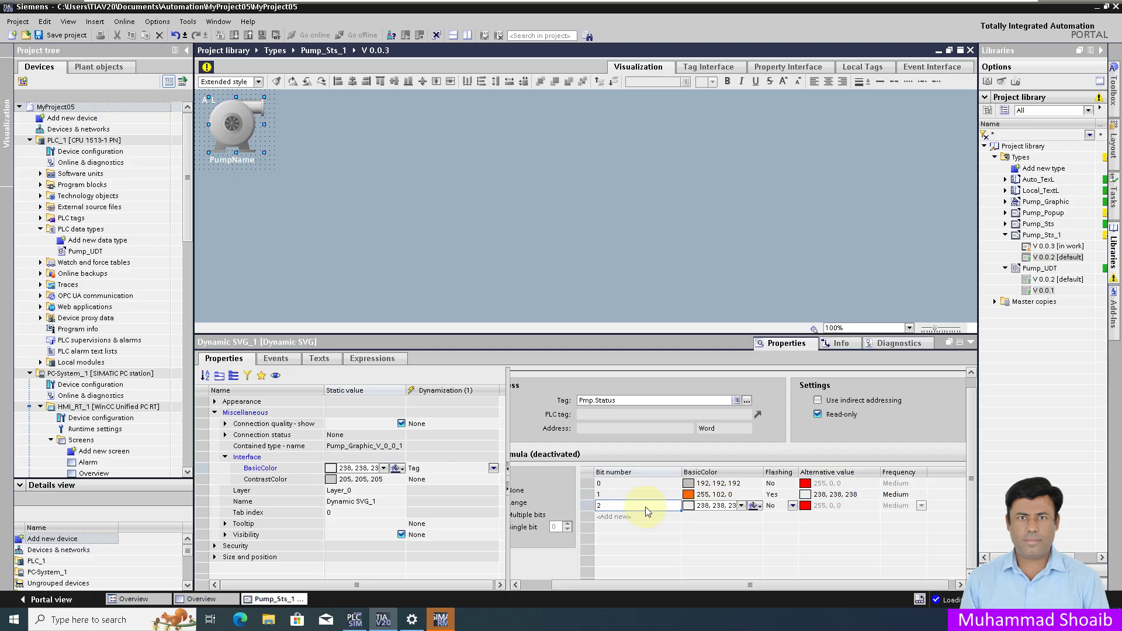
{"action": "left_click", "coordinate": [744, 507]}
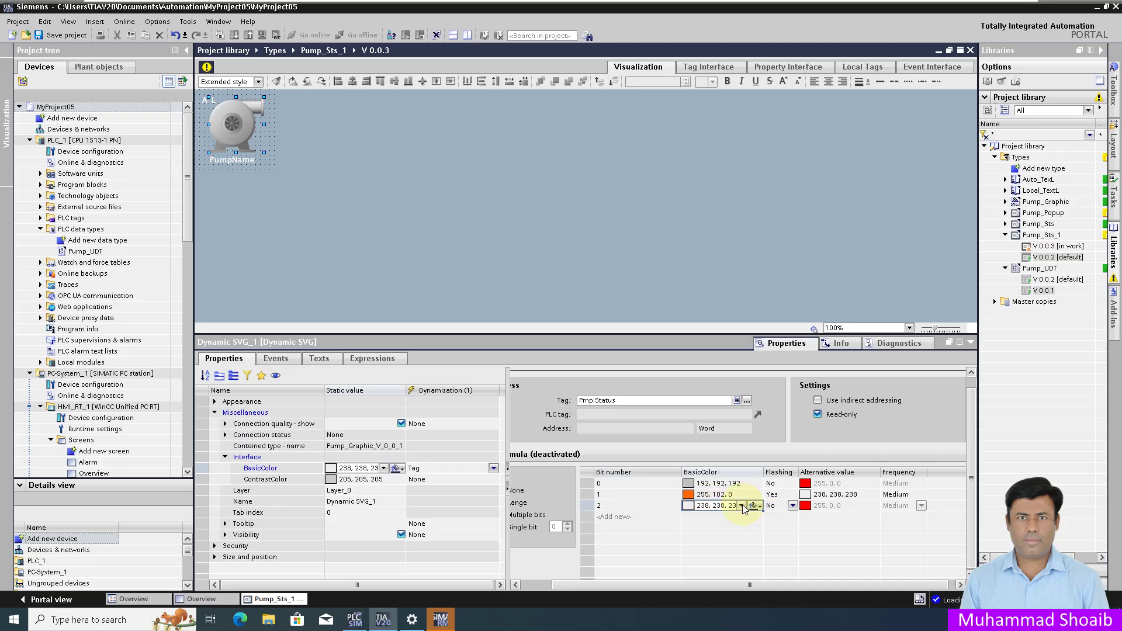
{"action": "left_click", "coordinate": [742, 507]}
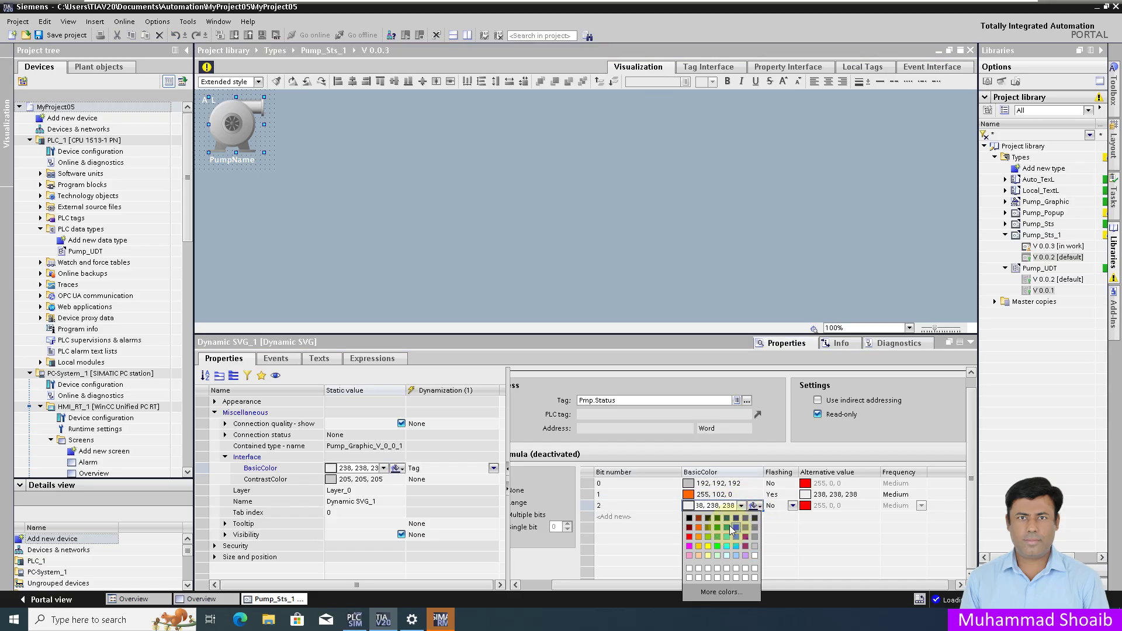
{"action": "left_click", "coordinate": [716, 546]}
Add bit 3 as red 255,0,0 and bit 4 as yellow 255,255,0.
{"action": "left_click", "coordinate": [654, 517]}
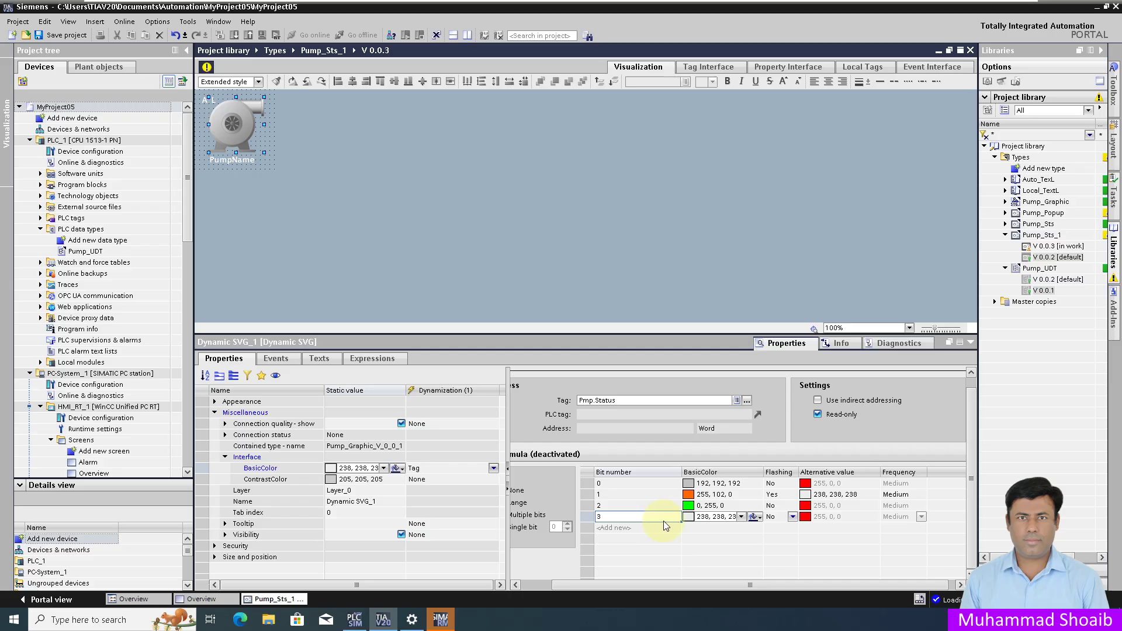
{"action": "left_click", "coordinate": [742, 517]}
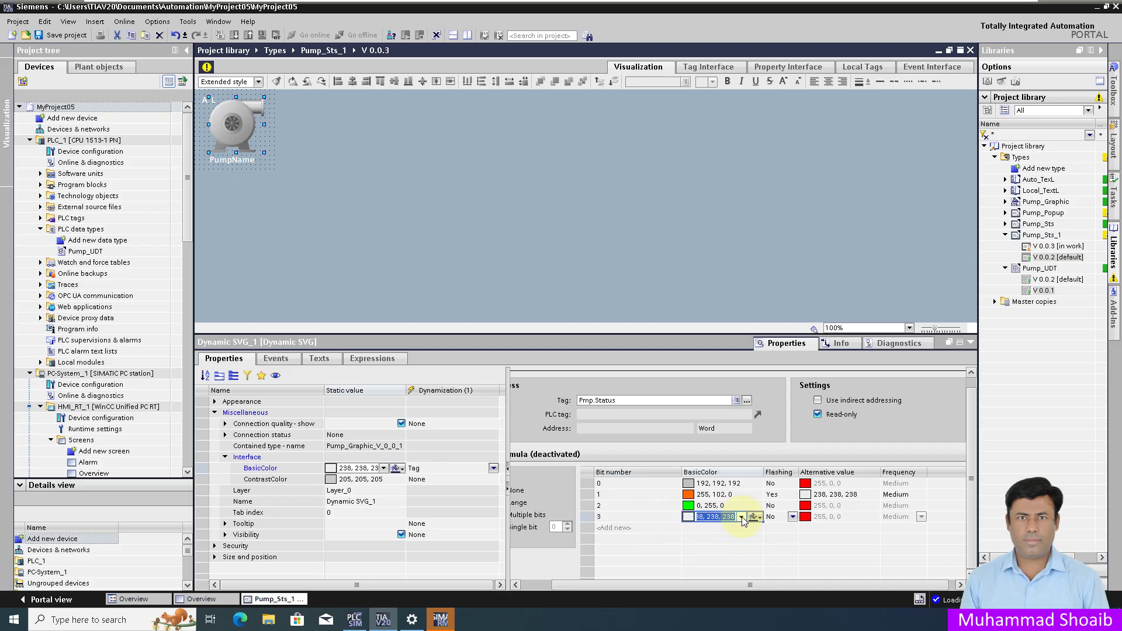
{"action": "left_click", "coordinate": [742, 517]}
{"action": "left_click", "coordinate": [690, 448]}
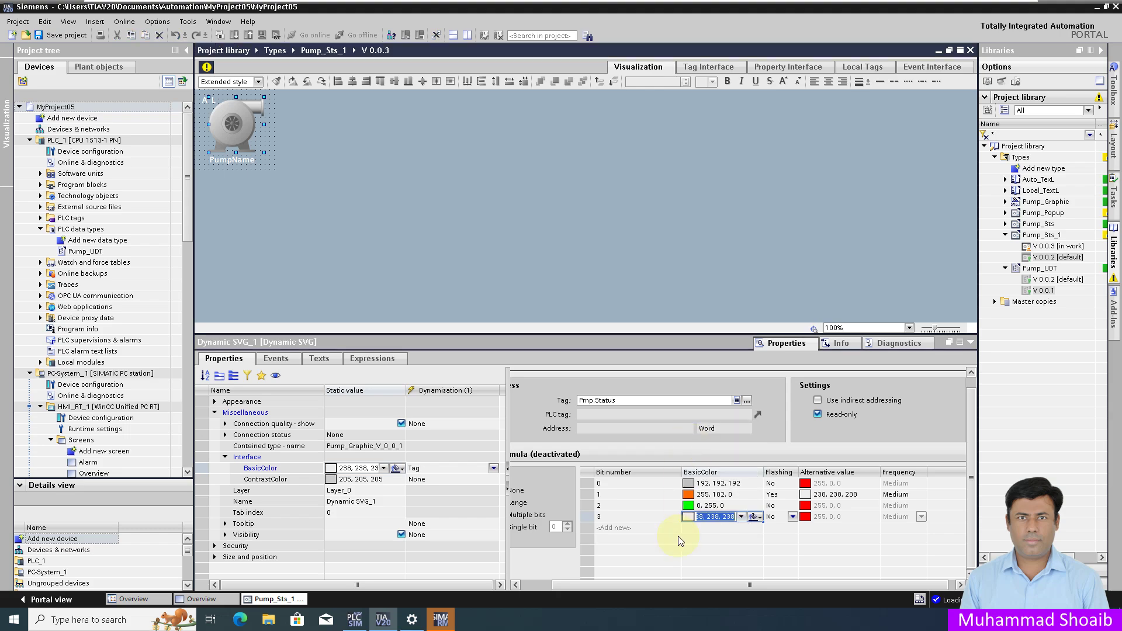
{"action": "left_click", "coordinate": [642, 527]}
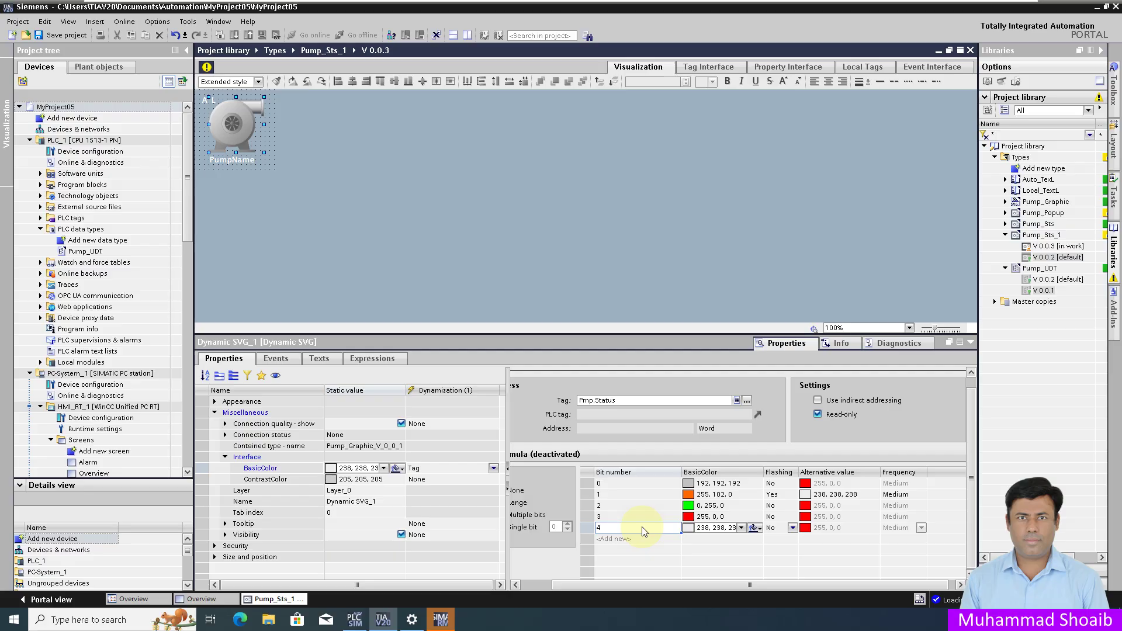
{"action": "left_click", "coordinate": [742, 529]}
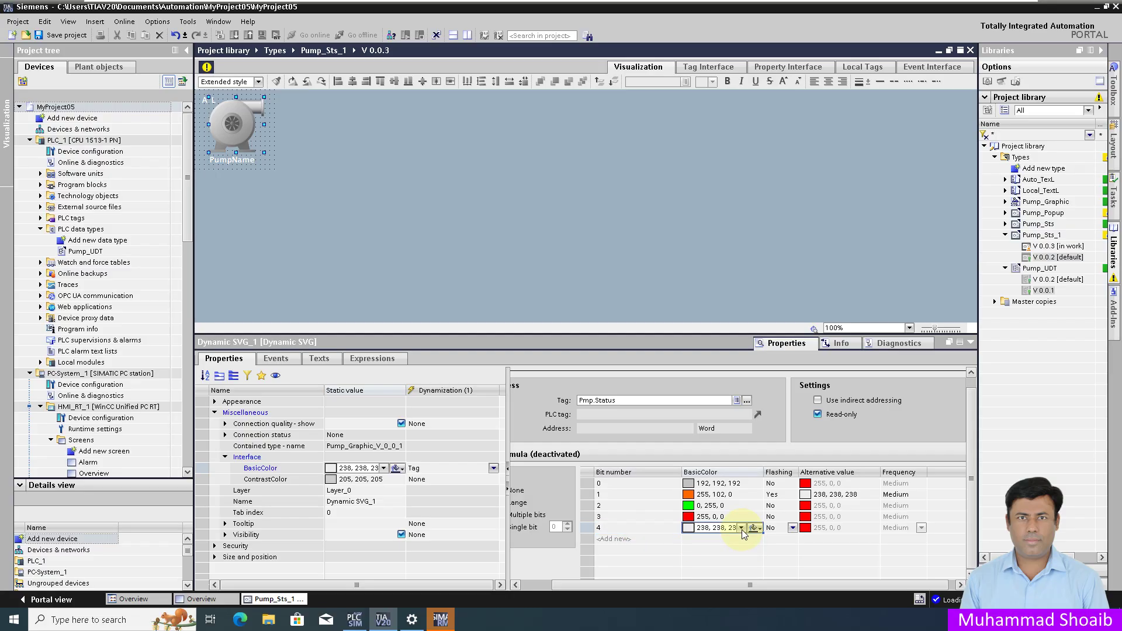
{"action": "left_click", "coordinate": [741, 527]}
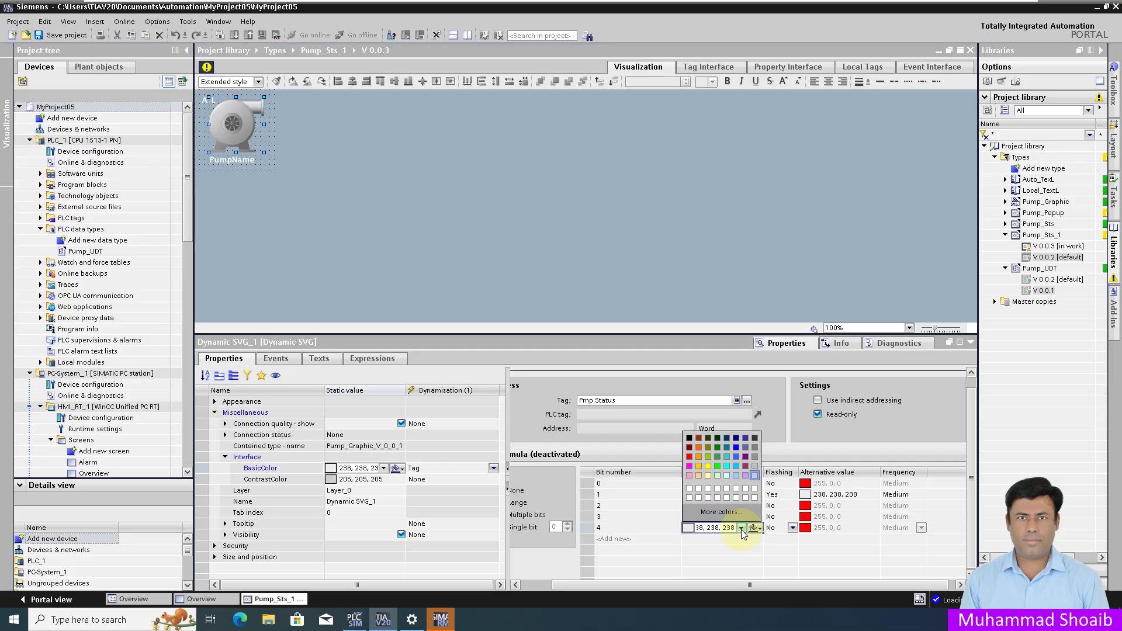
{"action": "left_click", "coordinate": [707, 466]}
Add bit 5 with white 255,255,255 chosen from More colors.
{"action": "left_click", "coordinate": [642, 539]}
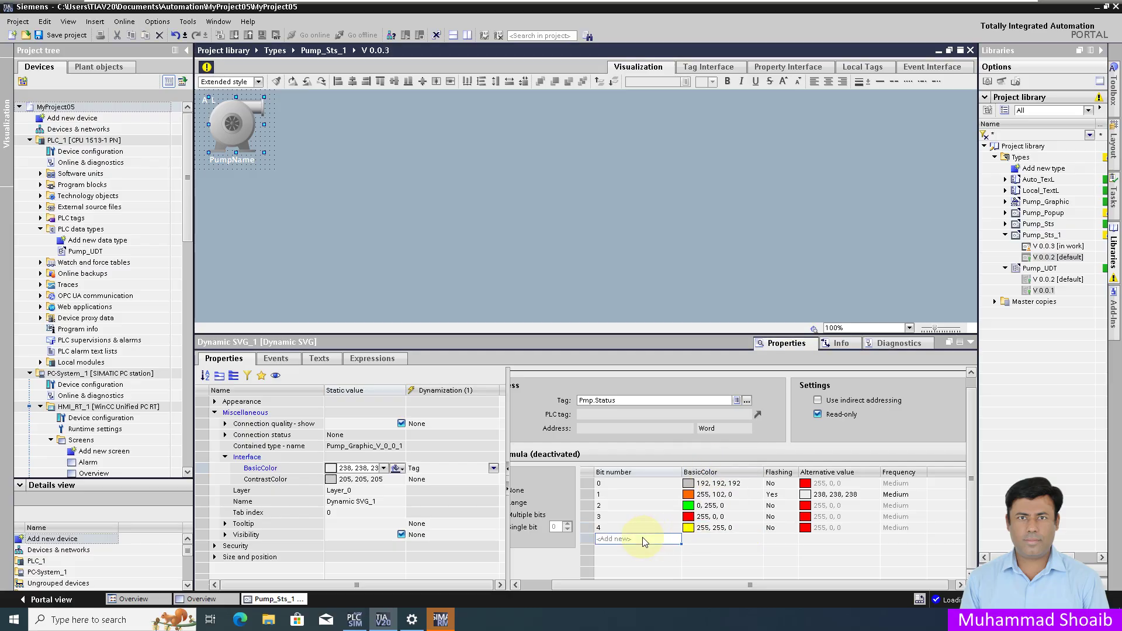
{"action": "left_click", "coordinate": [642, 539]}
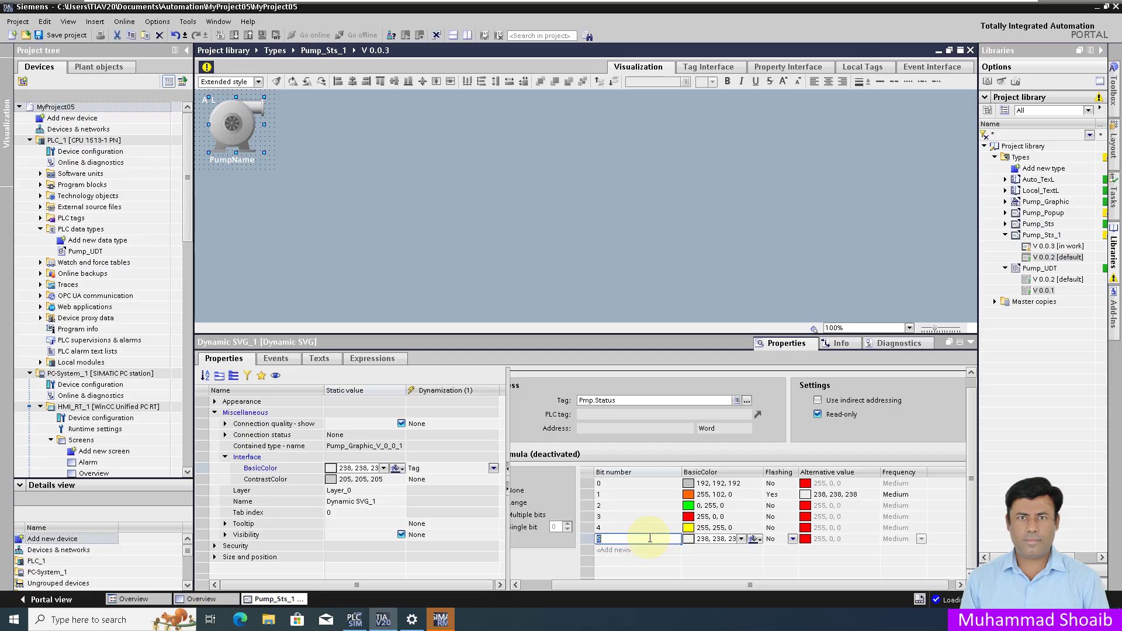
{"action": "left_click", "coordinate": [740, 542]}
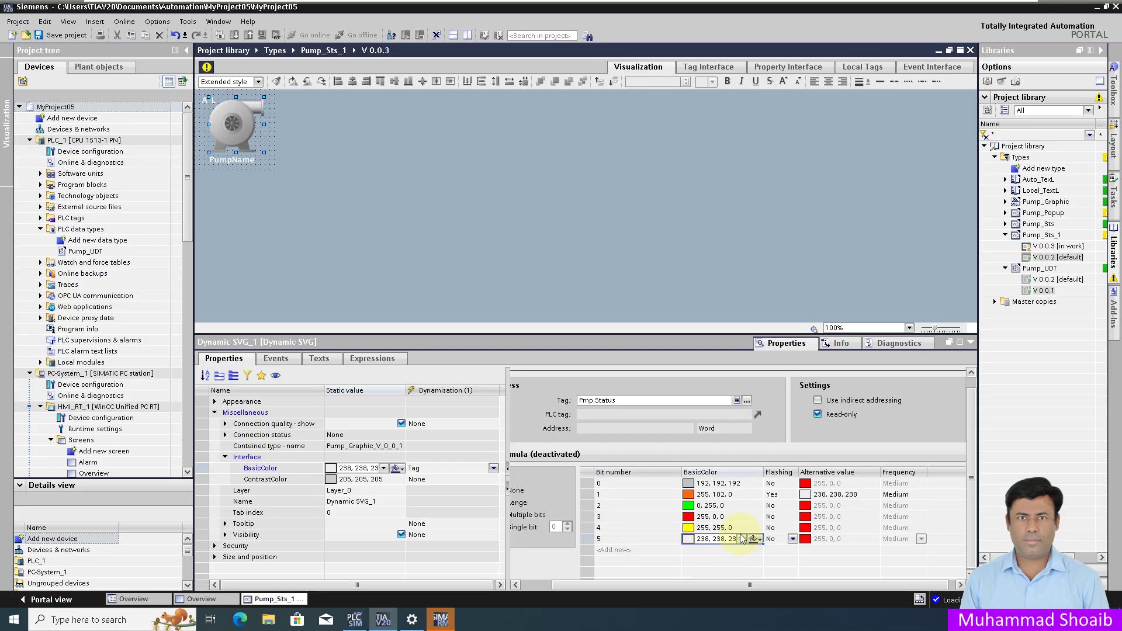
{"action": "left_click", "coordinate": [741, 538]}
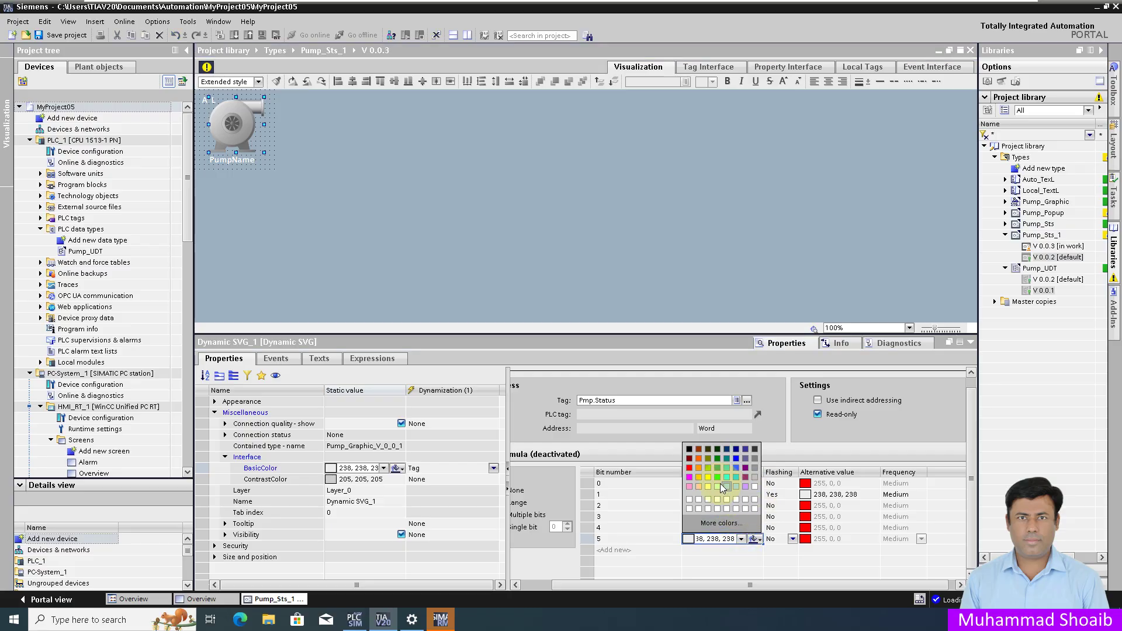
{"action": "left_click", "coordinate": [728, 522]}
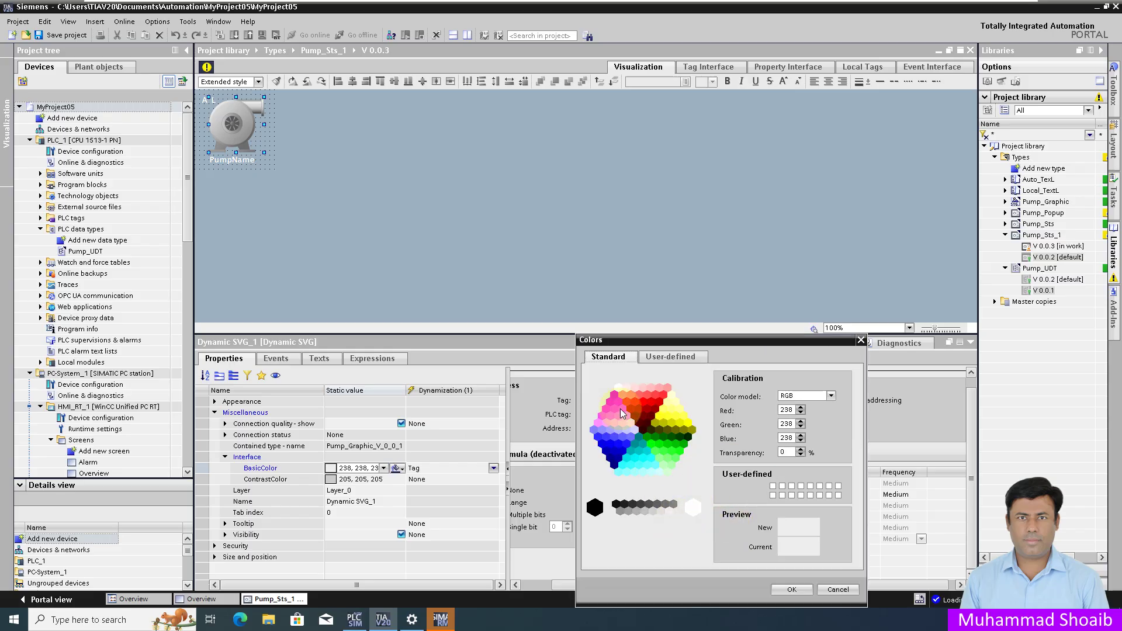
{"action": "left_click", "coordinate": [619, 385]}
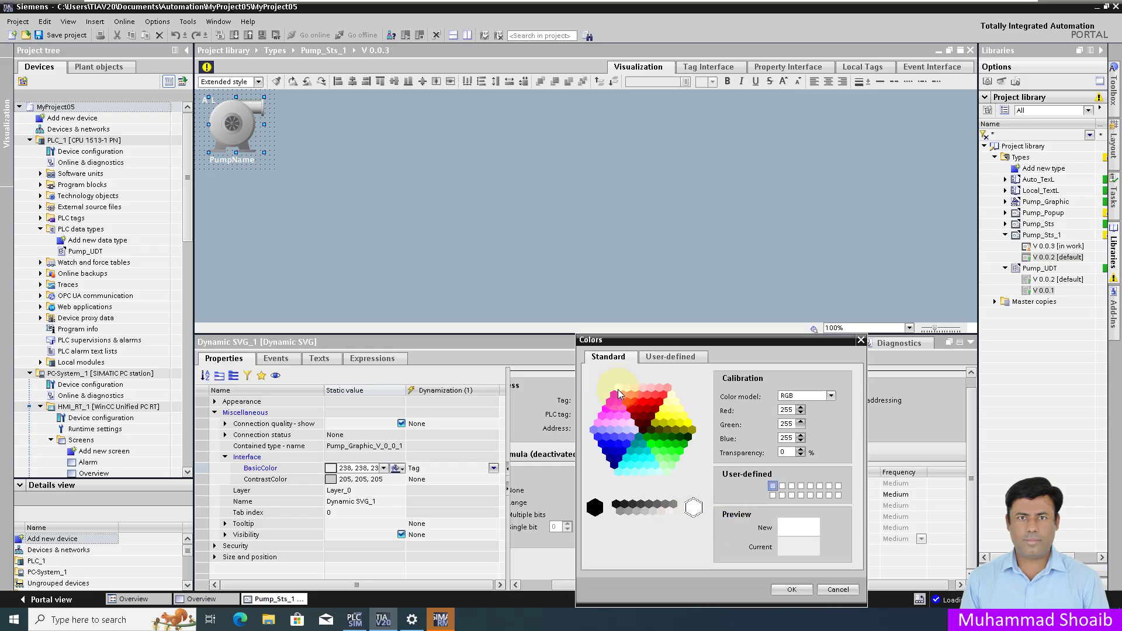
{"action": "left_click", "coordinate": [670, 510]}
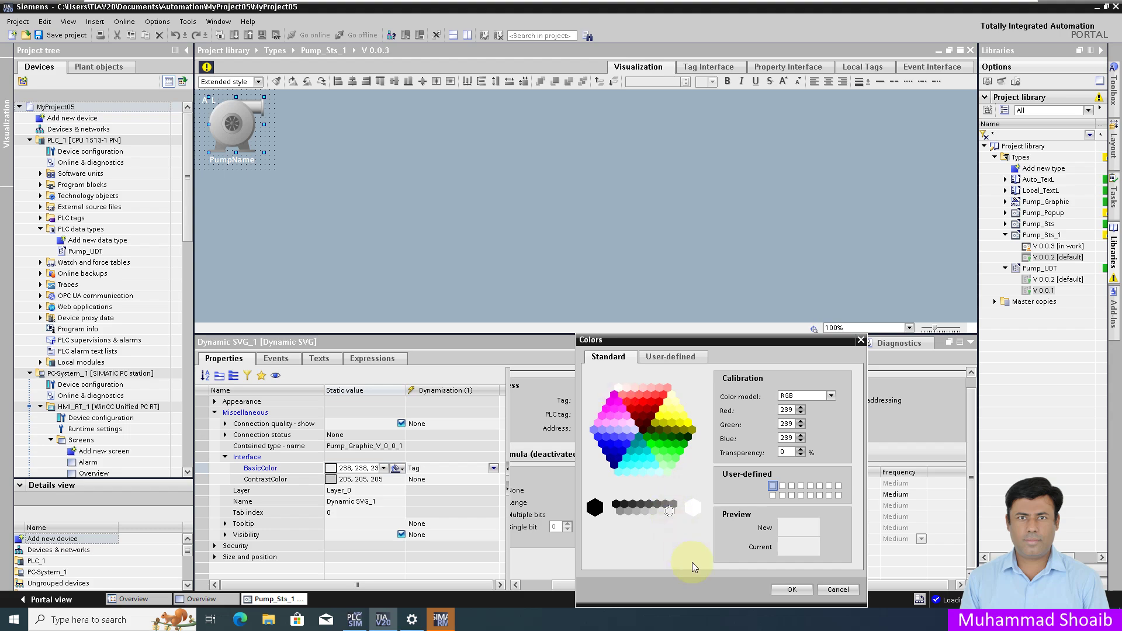
{"action": "left_click", "coordinate": [694, 508]}
{"action": "left_click", "coordinate": [797, 587]}
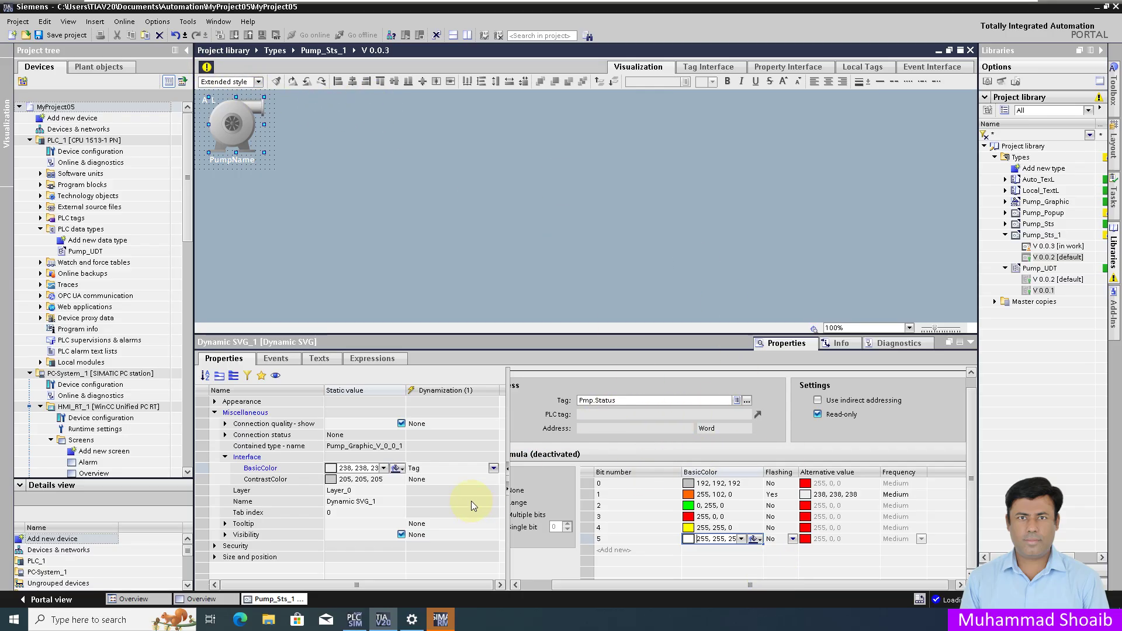
Release Pump_Sts_1 V 0.0.3 with 'Update instances in the project' ticked.
{"action": "mouse_move", "coordinate": [206, 72]}
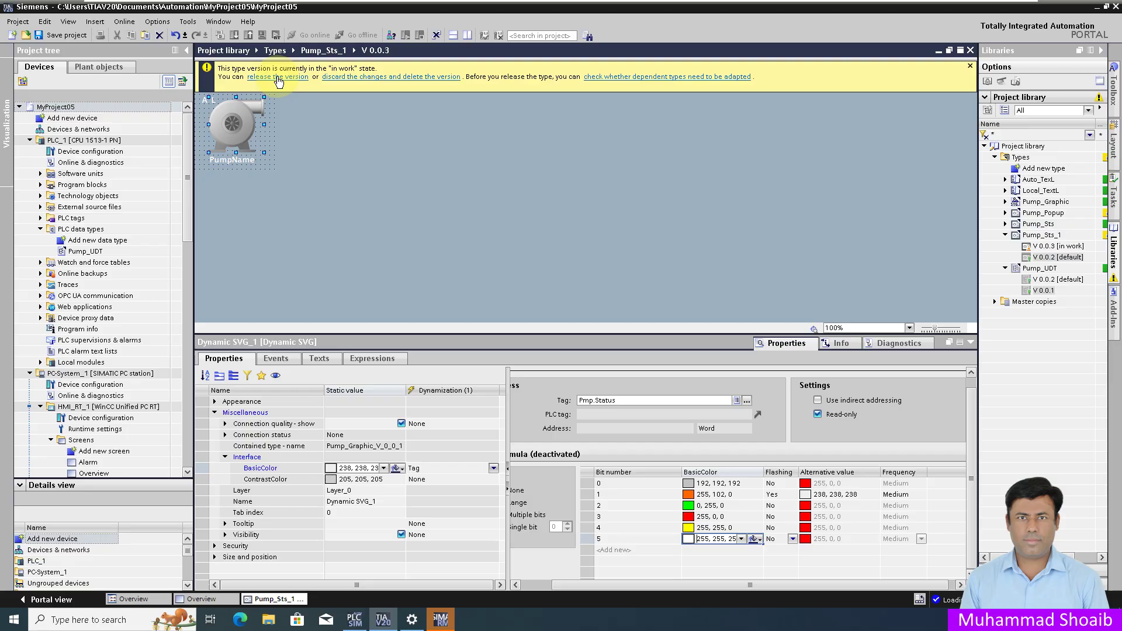
{"action": "left_click", "coordinate": [279, 77]}
{"action": "left_click", "coordinate": [385, 370]}
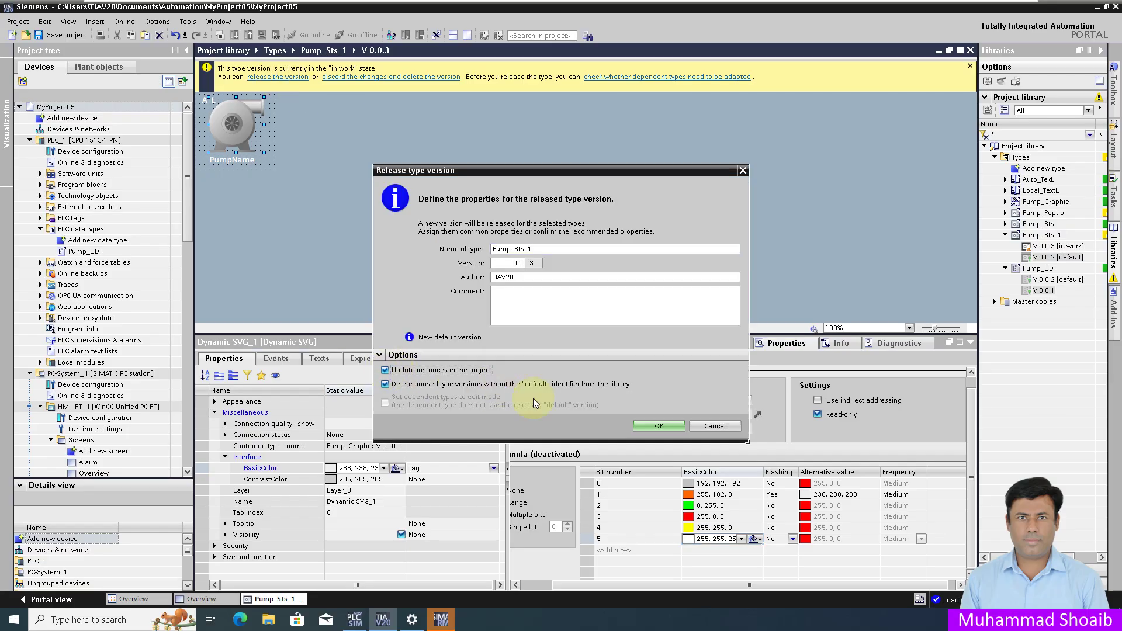
{"action": "left_click", "coordinate": [645, 424]}
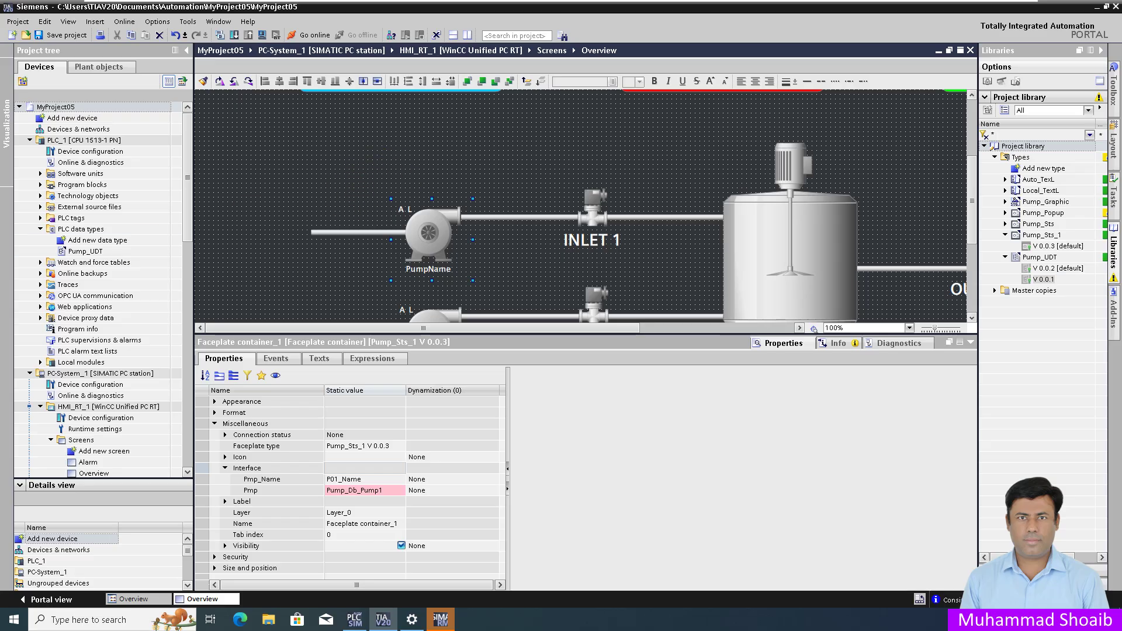
{"action": "left_click", "coordinate": [355, 490]}
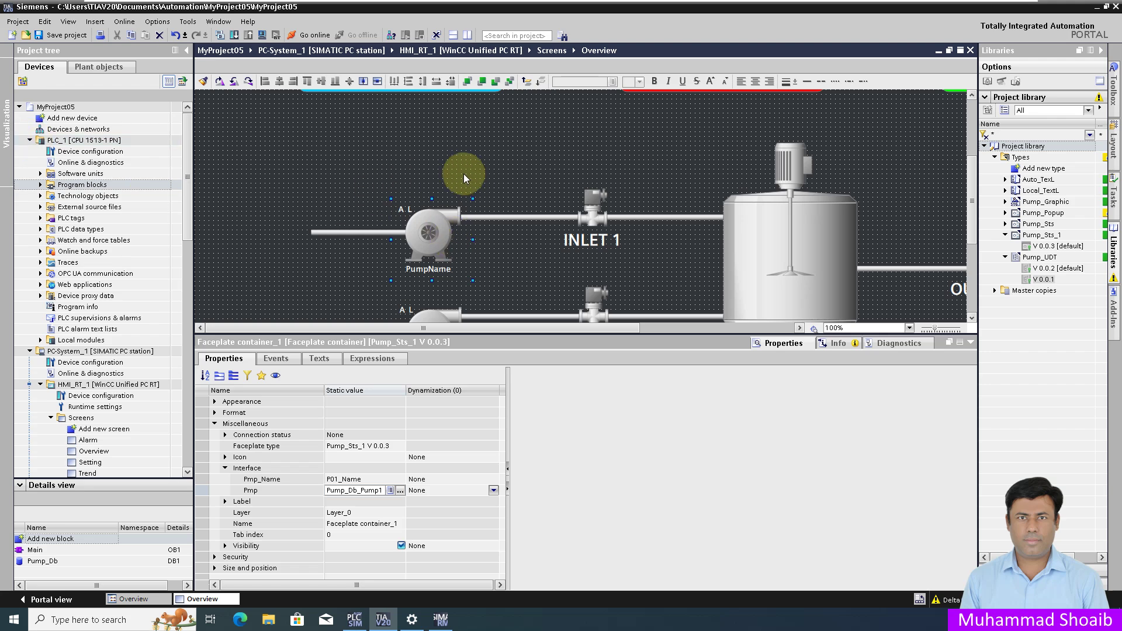
{"action": "left_click", "coordinate": [259, 493]}
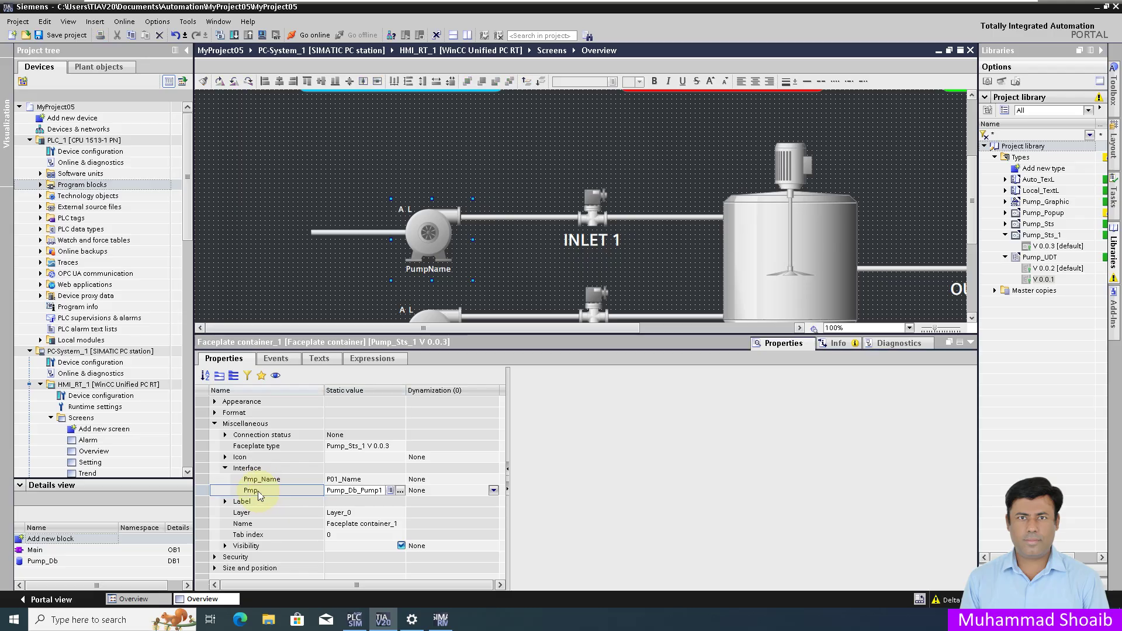
{"action": "left_click", "coordinate": [41, 185]}
{"action": "double_click", "coordinate": [91, 219]}
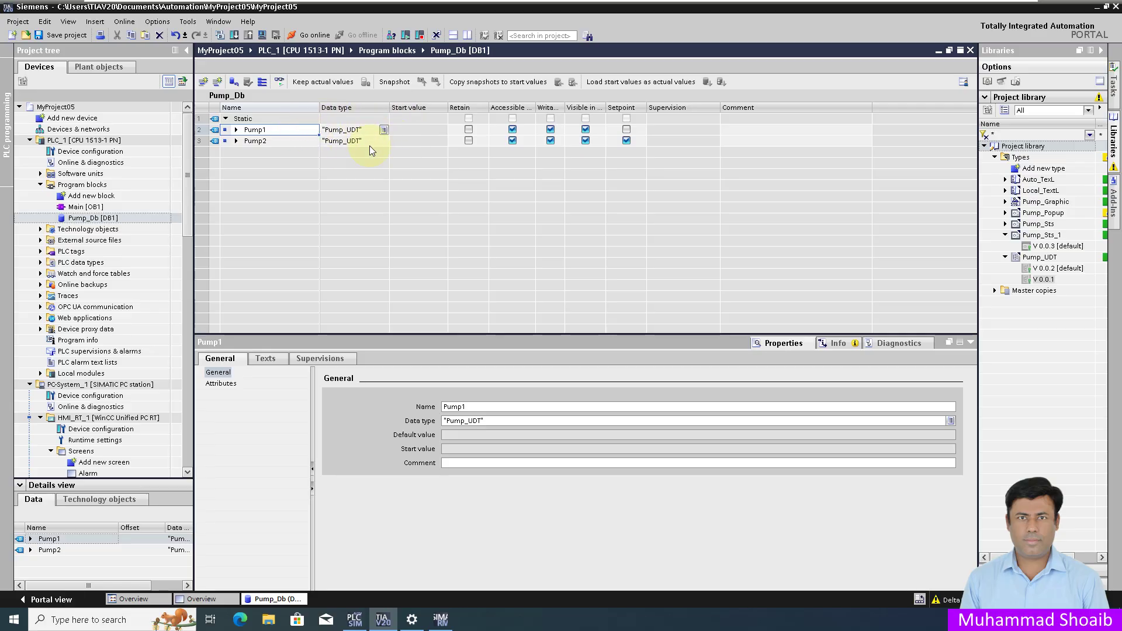
{"action": "left_click", "coordinate": [970, 50]}
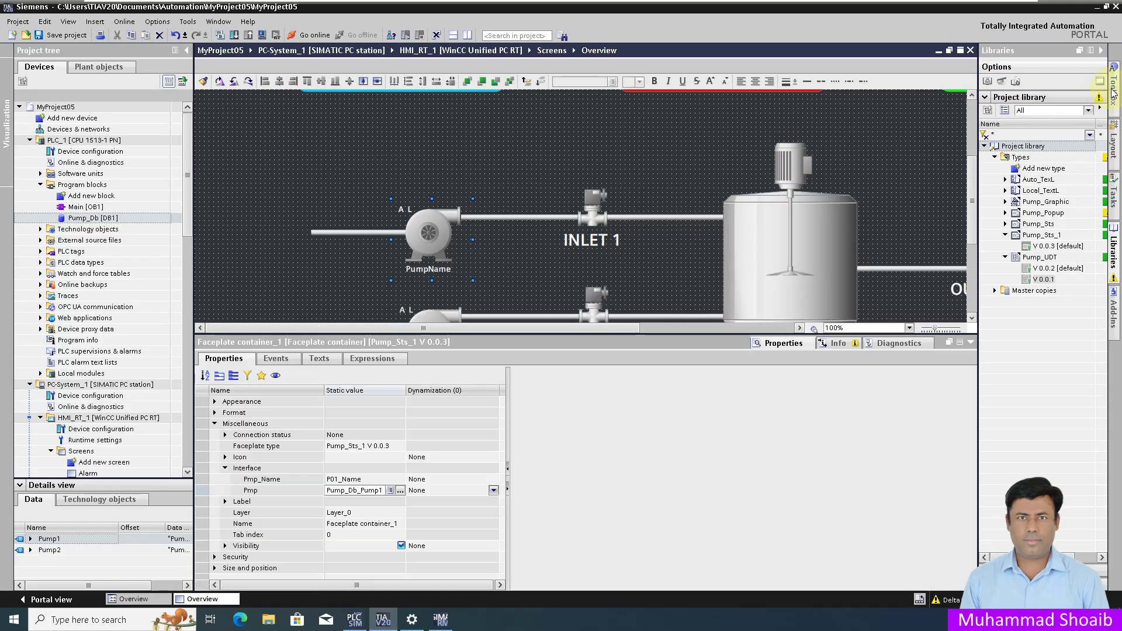
Drag a Toolbox Button onto the Overview screen's top left and label it Off/Idle/Manual.
{"action": "left_click", "coordinate": [1114, 108]}
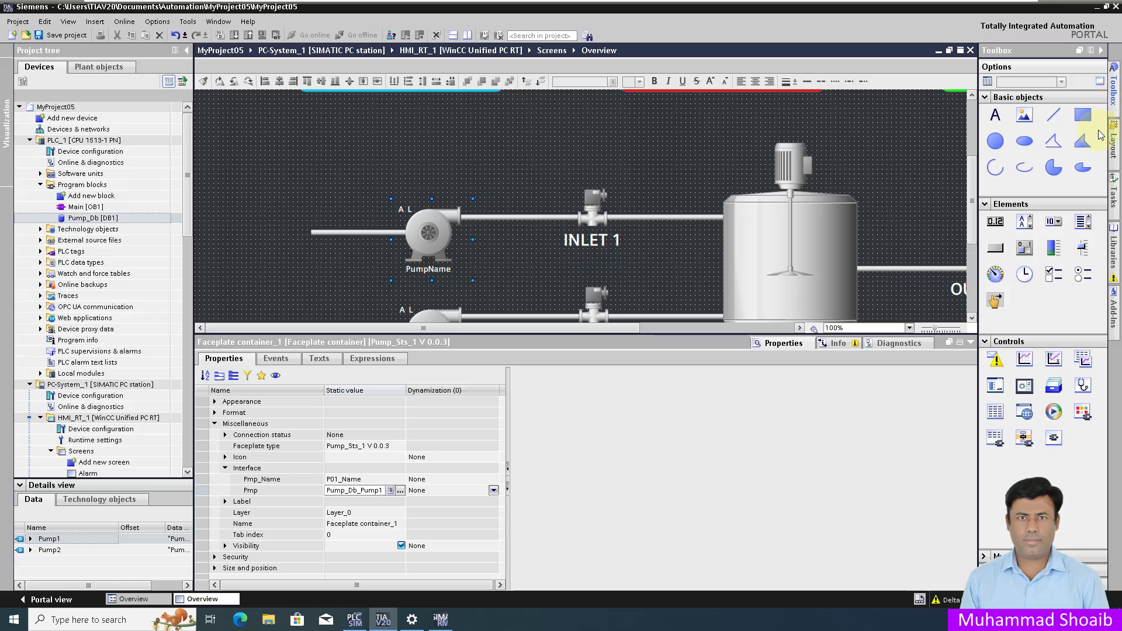
{"action": "left_click_drag", "start_coordinate": [995, 247], "coordinate": [233, 122]}
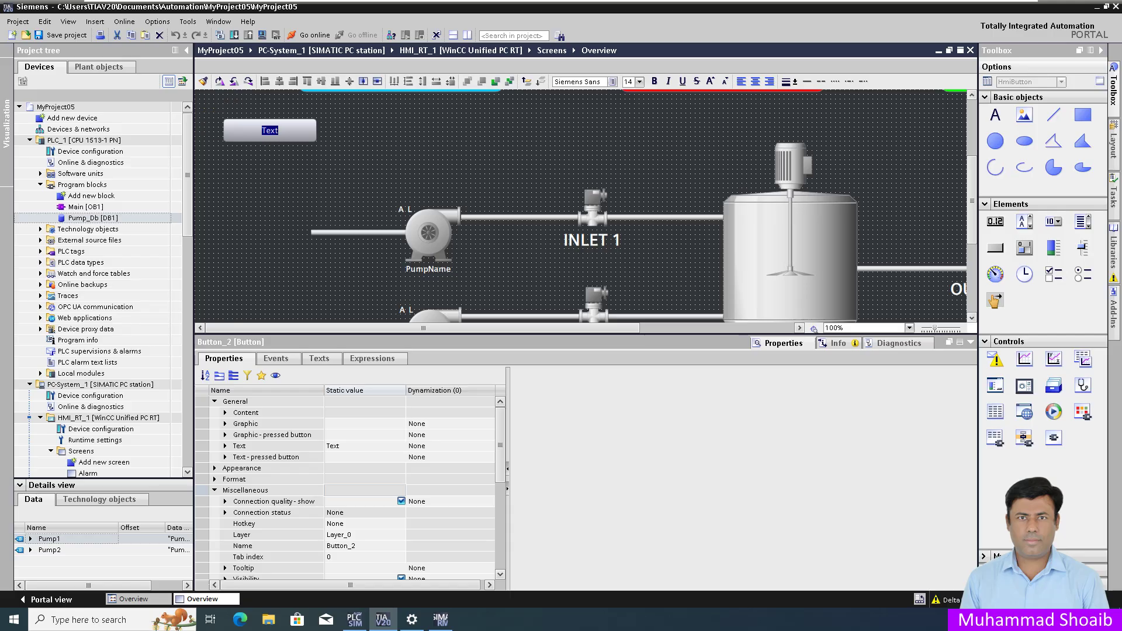
{"action": "left_click", "coordinate": [280, 132]}
{"action": "double_click", "coordinate": [257, 139]}
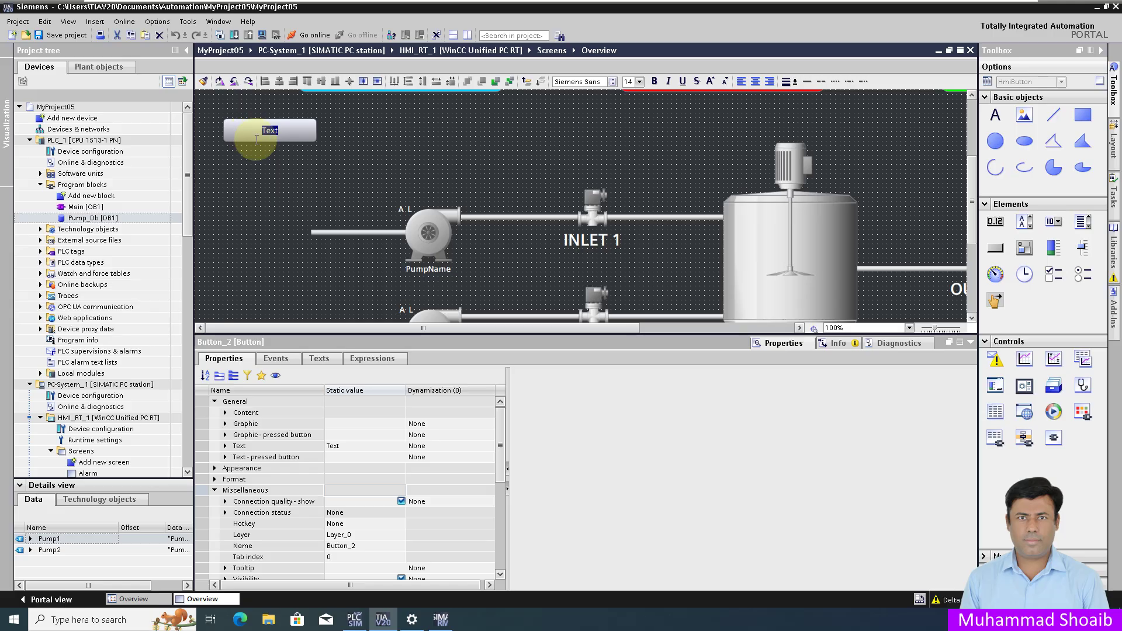
{"action": "type", "text": "Off"}
{"action": "type", "text": "/"}
{"action": "type", "text": "/Id"}
{"action": "type", "text": "le/"}
{"action": "type", "text": "Manual"}
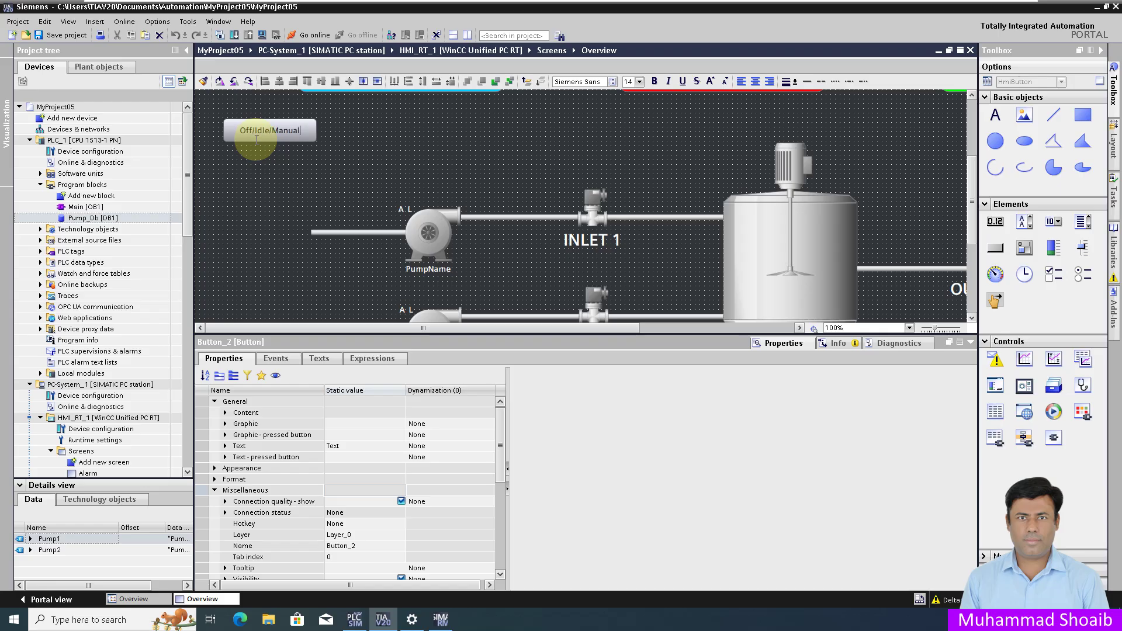
{"action": "left_click", "coordinate": [285, 135]}
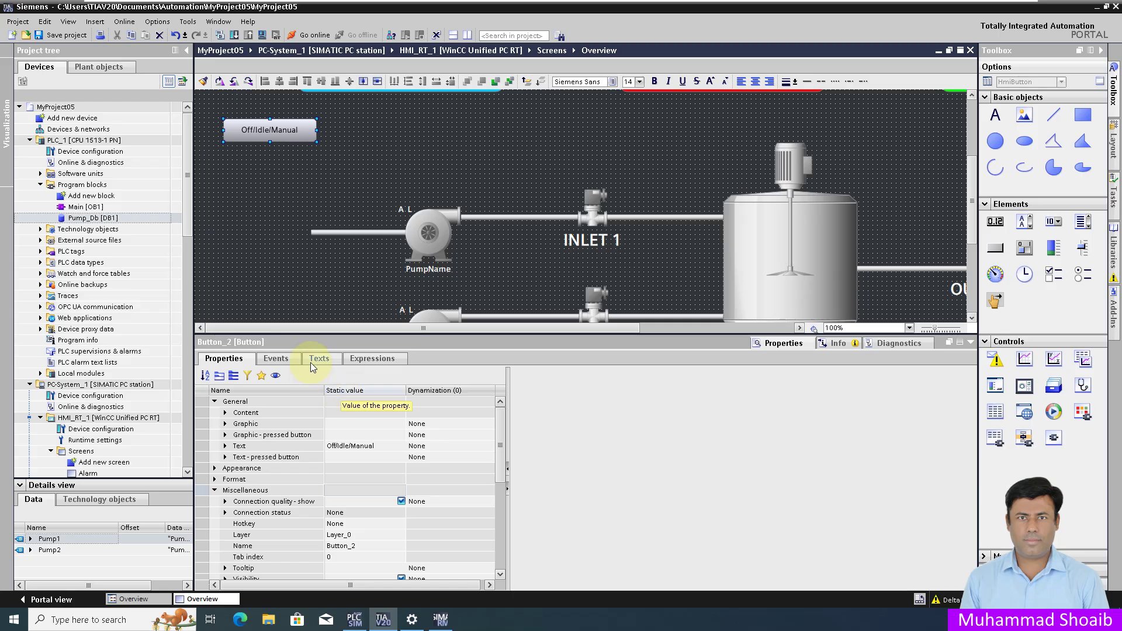
Add the InvertBitInTag system function to the button's Press event.
{"action": "left_click", "coordinate": [286, 360]}
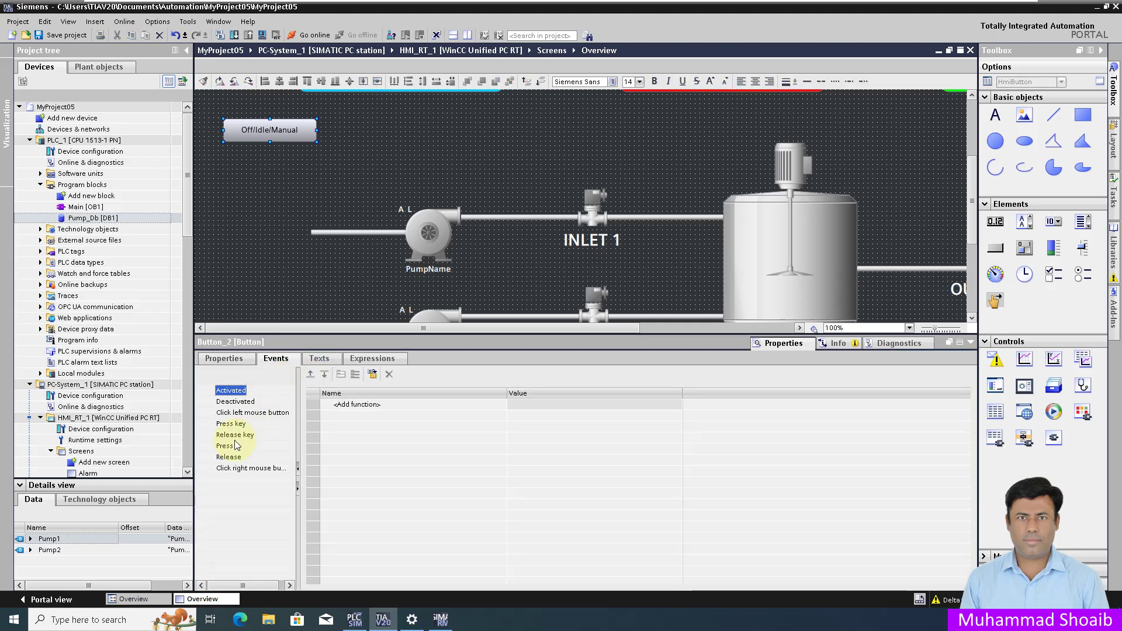
{"action": "left_click", "coordinate": [225, 447]}
{"action": "left_click", "coordinate": [426, 404]}
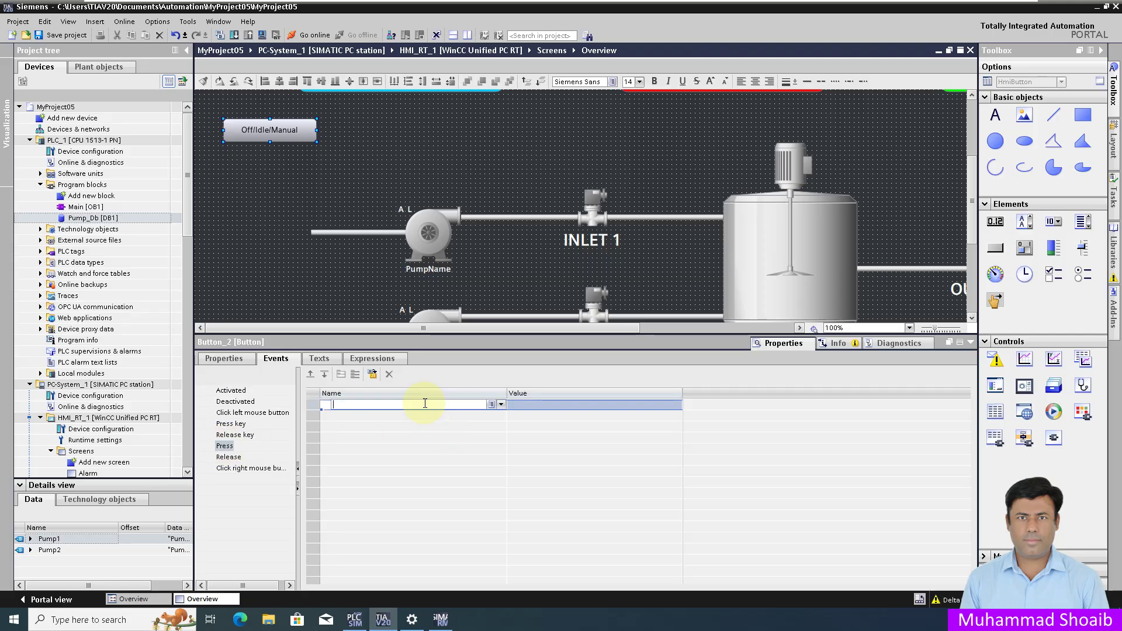
{"action": "left_click", "coordinate": [501, 405]}
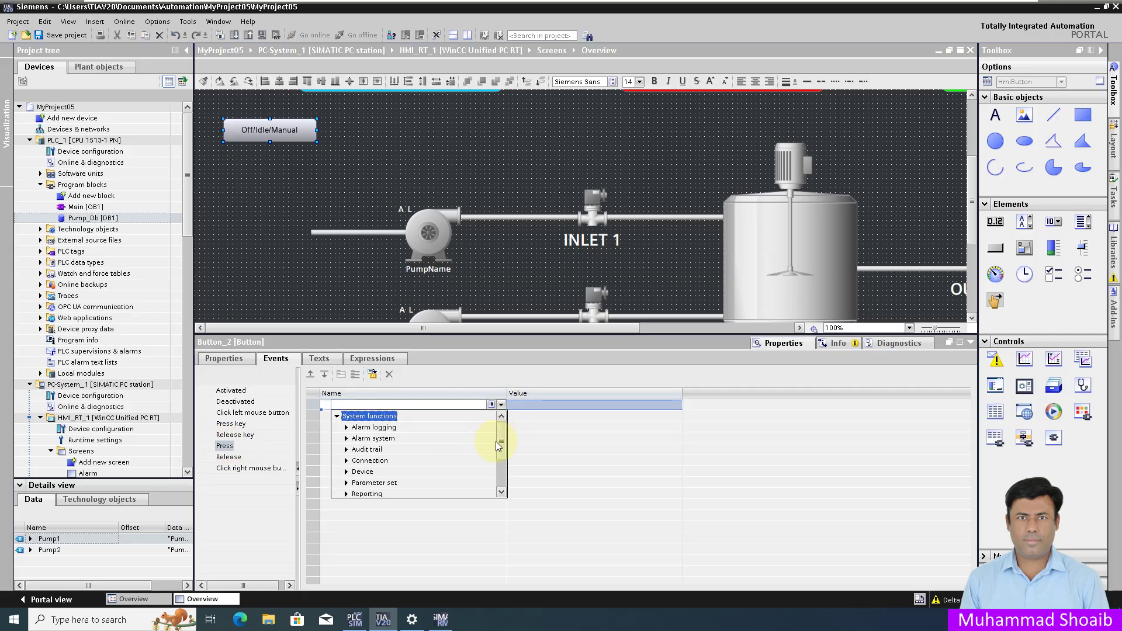
{"action": "left_click_drag", "start_coordinate": [501, 433], "coordinate": [505, 467]}
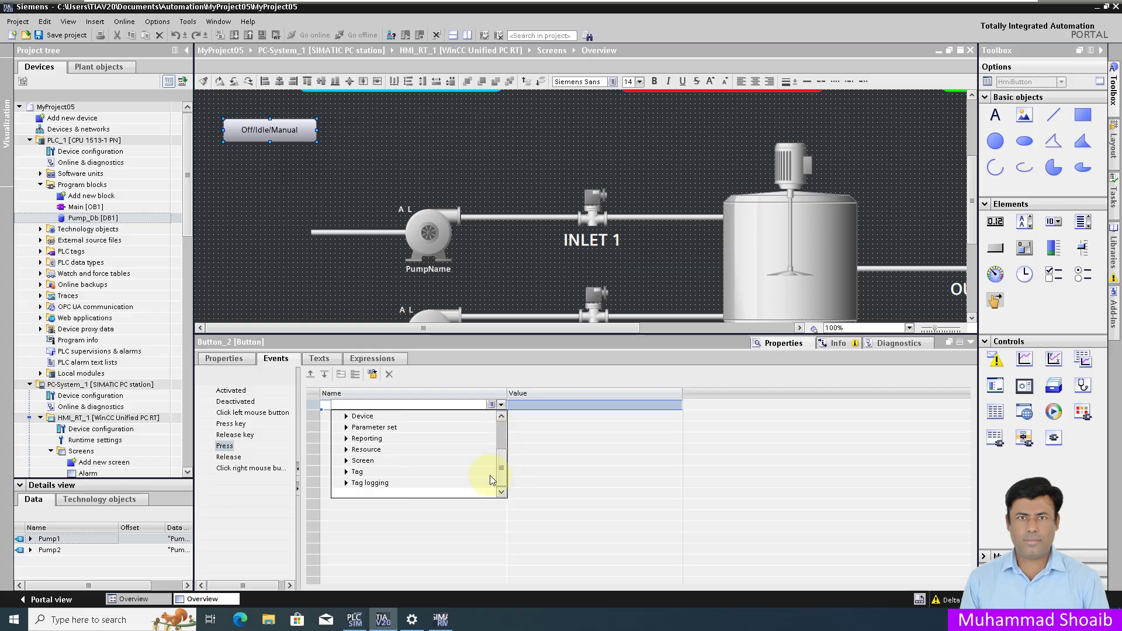
{"action": "left_click", "coordinate": [346, 471]}
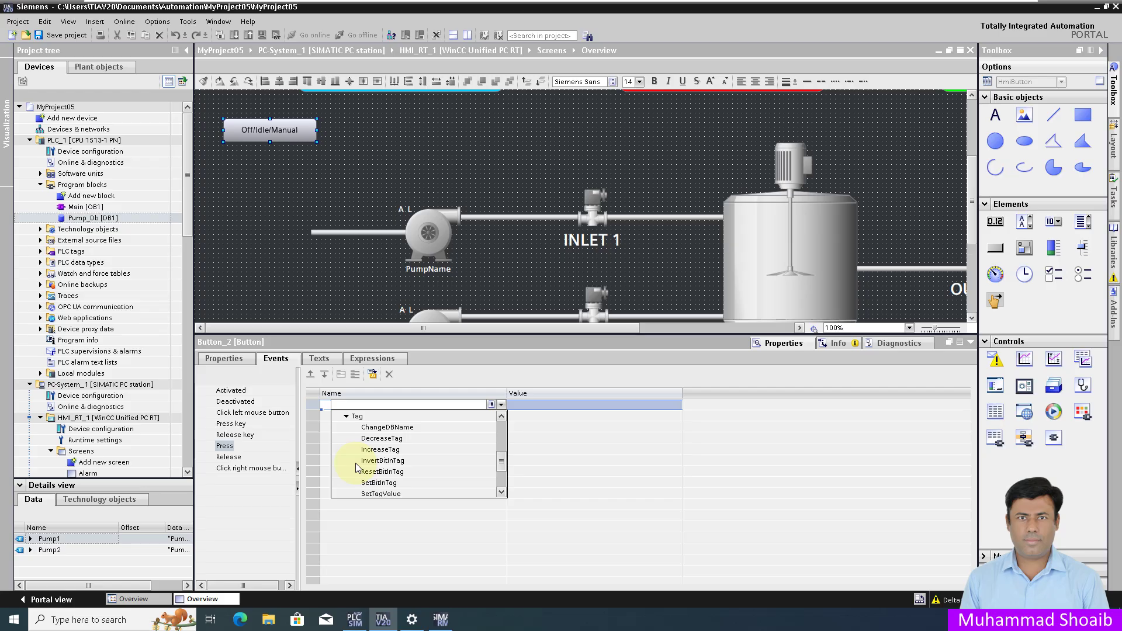
{"action": "left_click", "coordinate": [379, 461]}
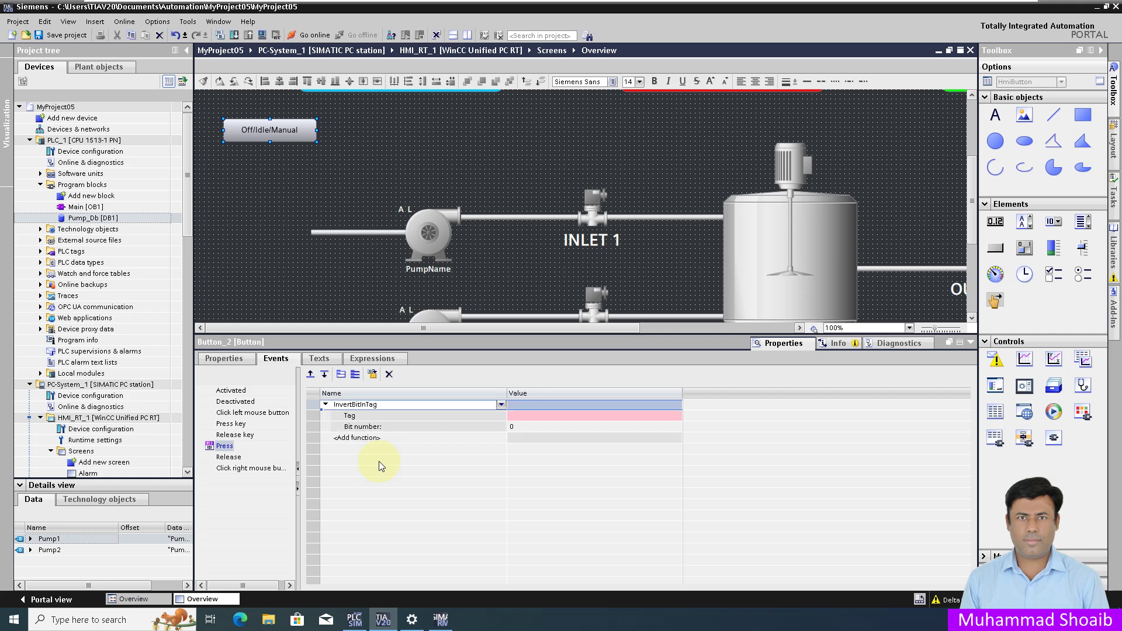
Set the function's tag to Pump_Db_Pump1.Status, keeping bit number 0.
{"action": "left_click", "coordinate": [680, 415]}
{"action": "left_click", "coordinate": [676, 416]}
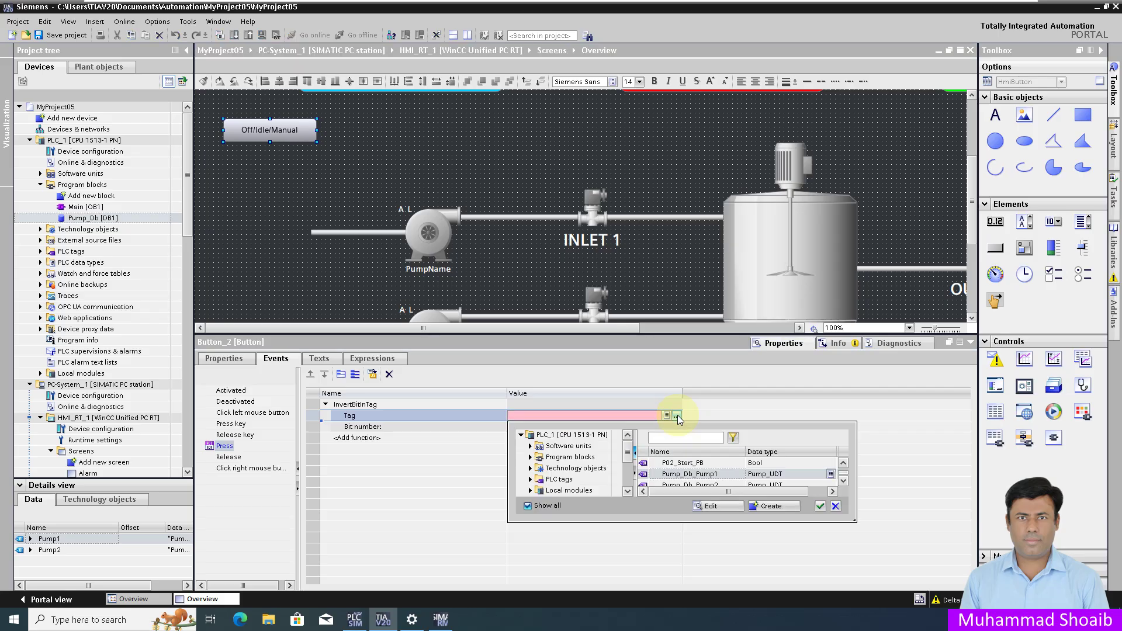
{"action": "left_click_drag", "start_coordinate": [852, 522], "coordinate": [908, 579]}
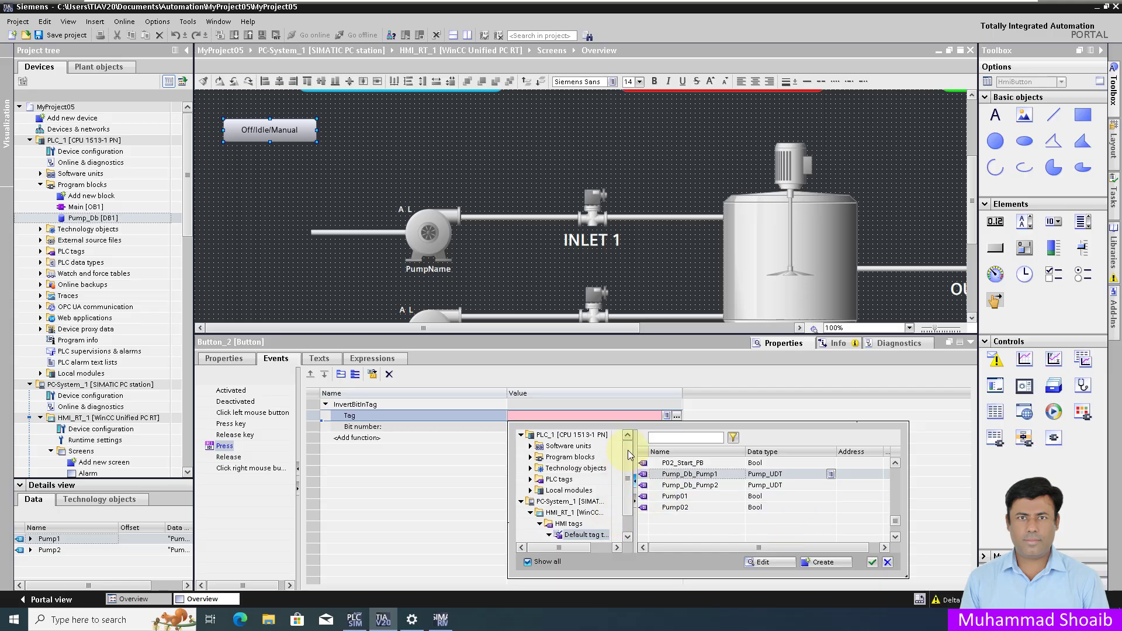
{"action": "scroll", "coordinate": [629, 462], "scroll_direction": "down", "scroll_amount": 1}
{"action": "left_click", "coordinate": [586, 524]}
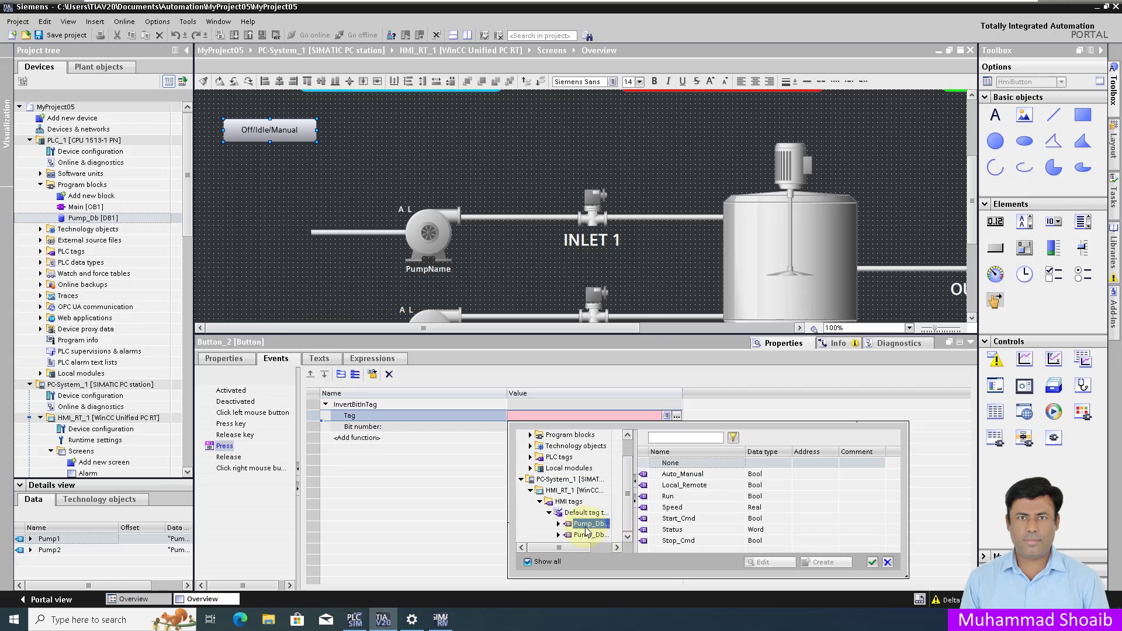
{"action": "left_click", "coordinate": [673, 531]}
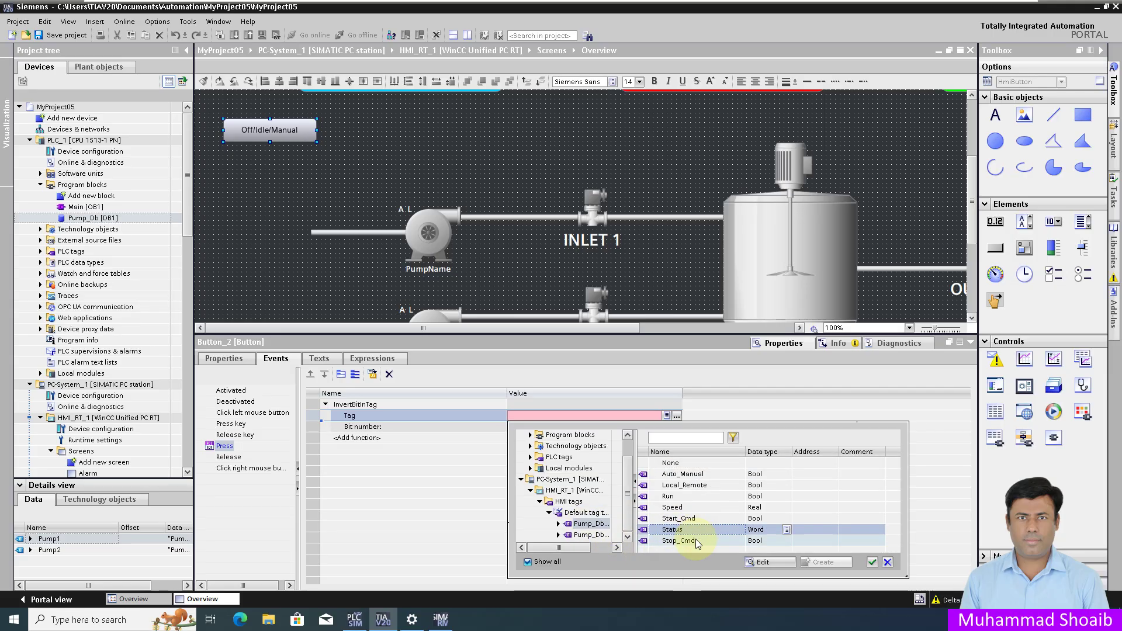
{"action": "left_click", "coordinate": [873, 564]}
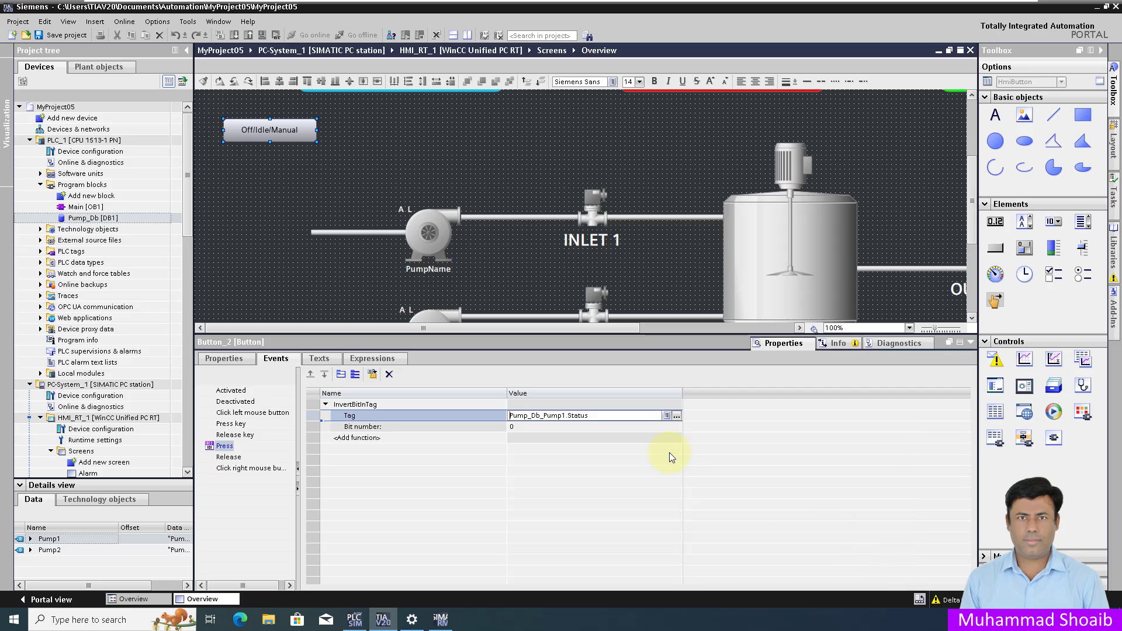
{"action": "left_click", "coordinate": [533, 426]}
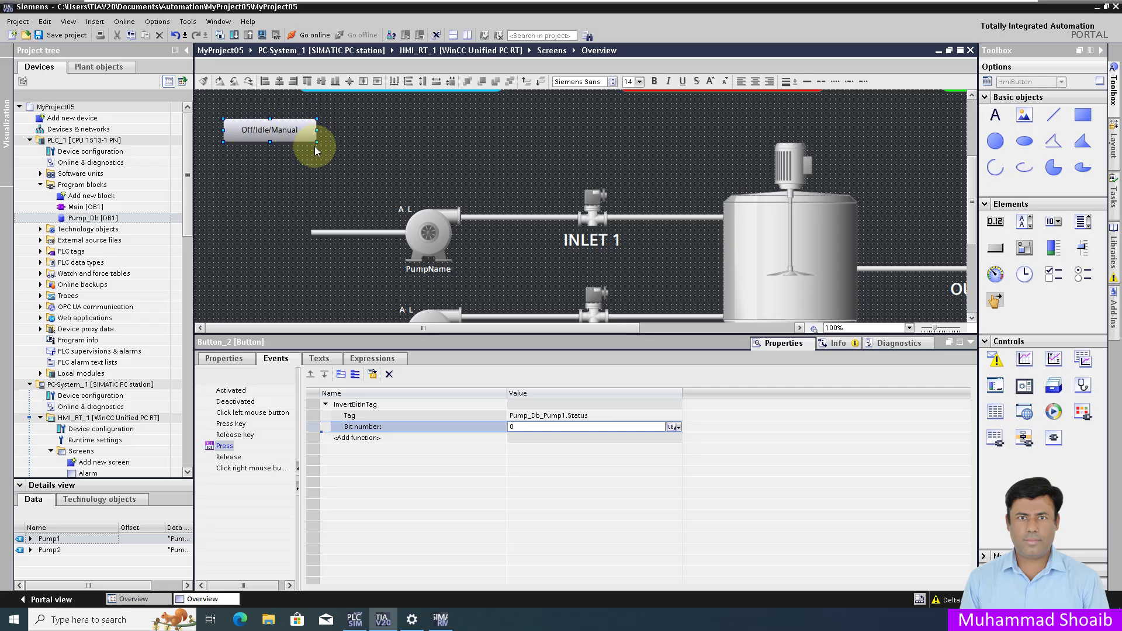
{"action": "left_click", "coordinate": [226, 359]}
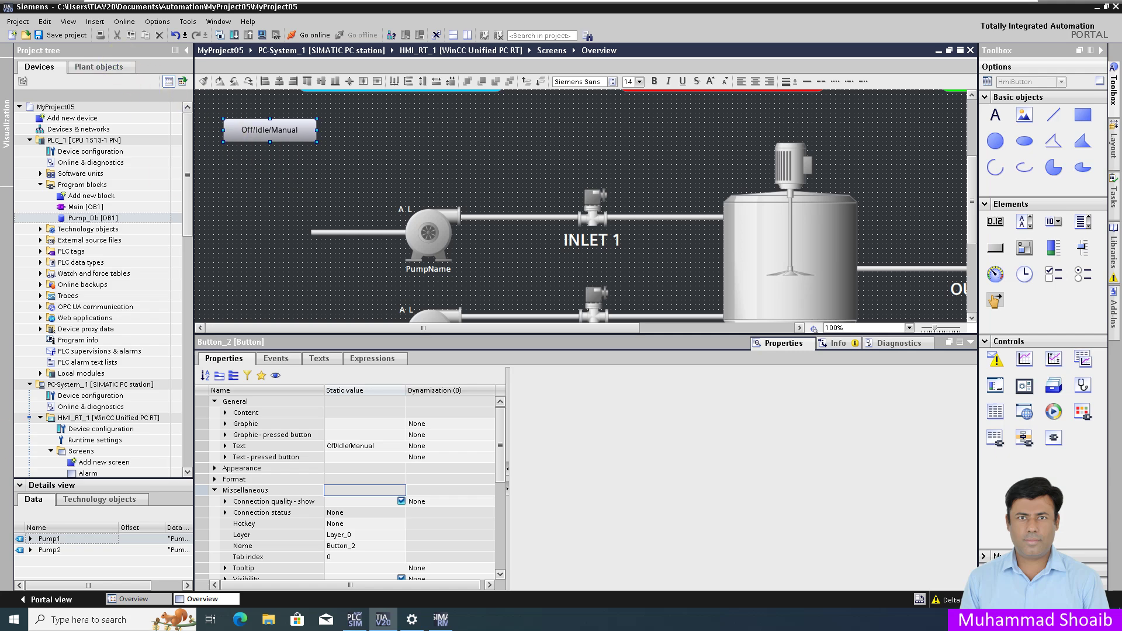
Duplicate the button beside the original as Staring/Transition, inverting Status bit 1 on press.
{"action": "right_click", "coordinate": [289, 132]}
{"action": "left_click", "coordinate": [310, 148]}
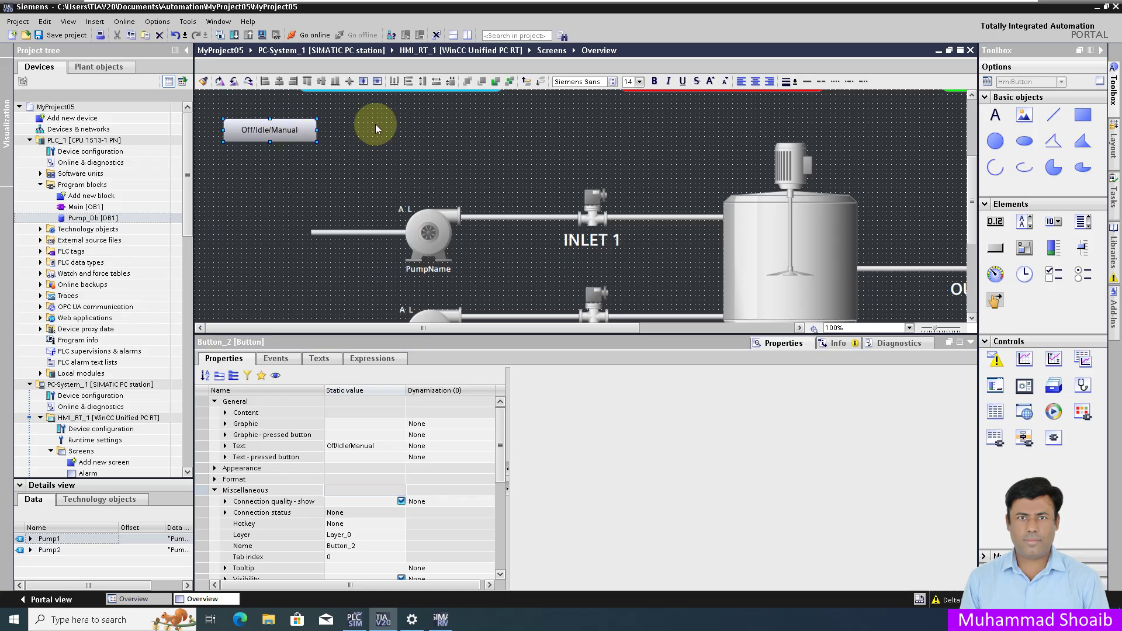
{"action": "right_click", "coordinate": [379, 124]}
{"action": "left_click", "coordinate": [402, 149]}
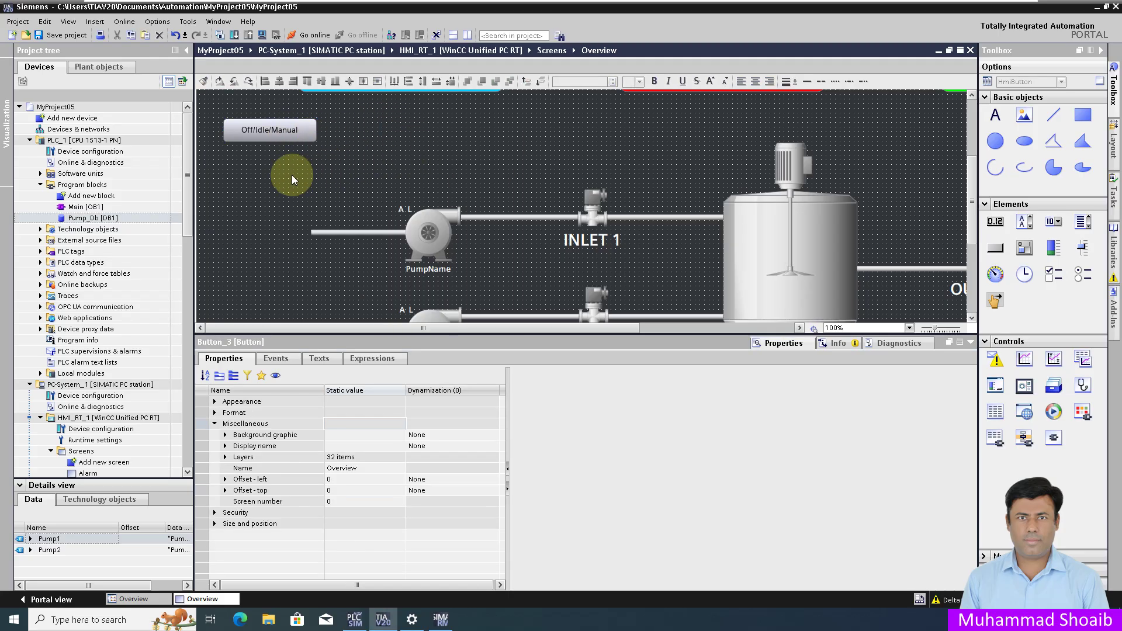
{"action": "left_click_drag", "start_coordinate": [280, 136], "coordinate": [375, 134]}
{"action": "double_click", "coordinate": [374, 134]}
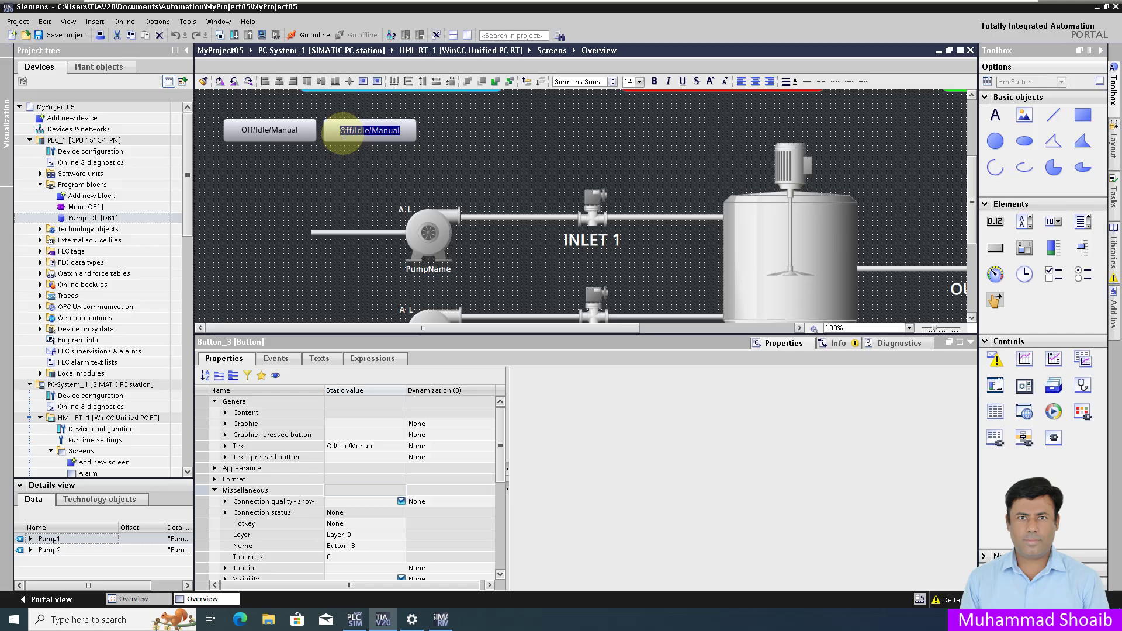
{"action": "type", "text": "Staring/Transition"}
{"action": "key", "text": "Return"}
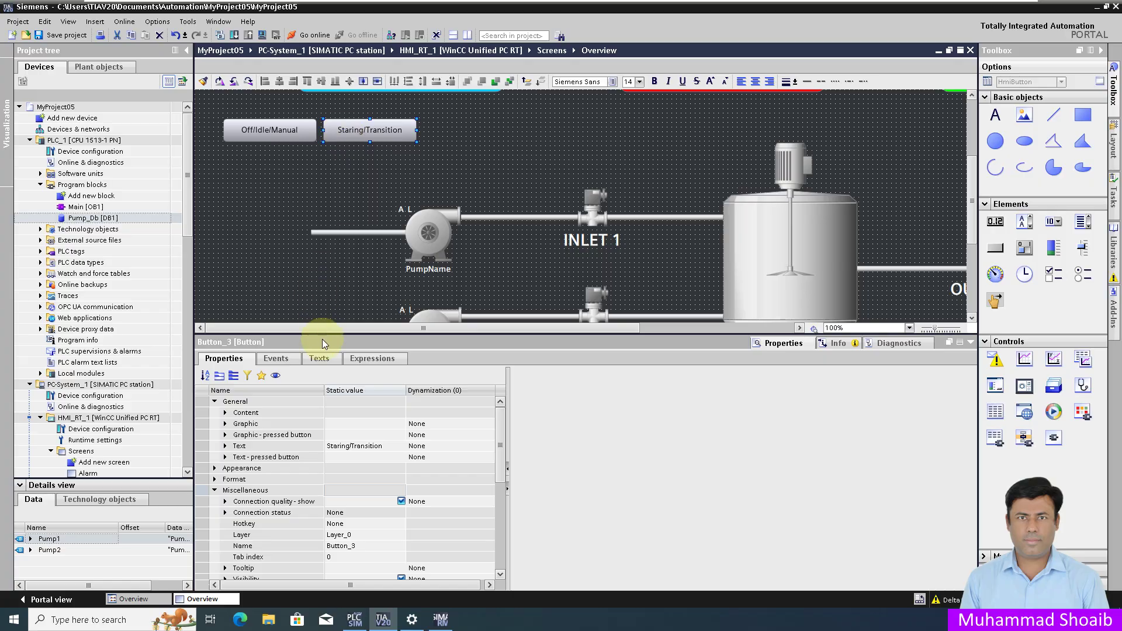
{"action": "left_click", "coordinate": [276, 358]}
{"action": "left_click", "coordinate": [228, 445]}
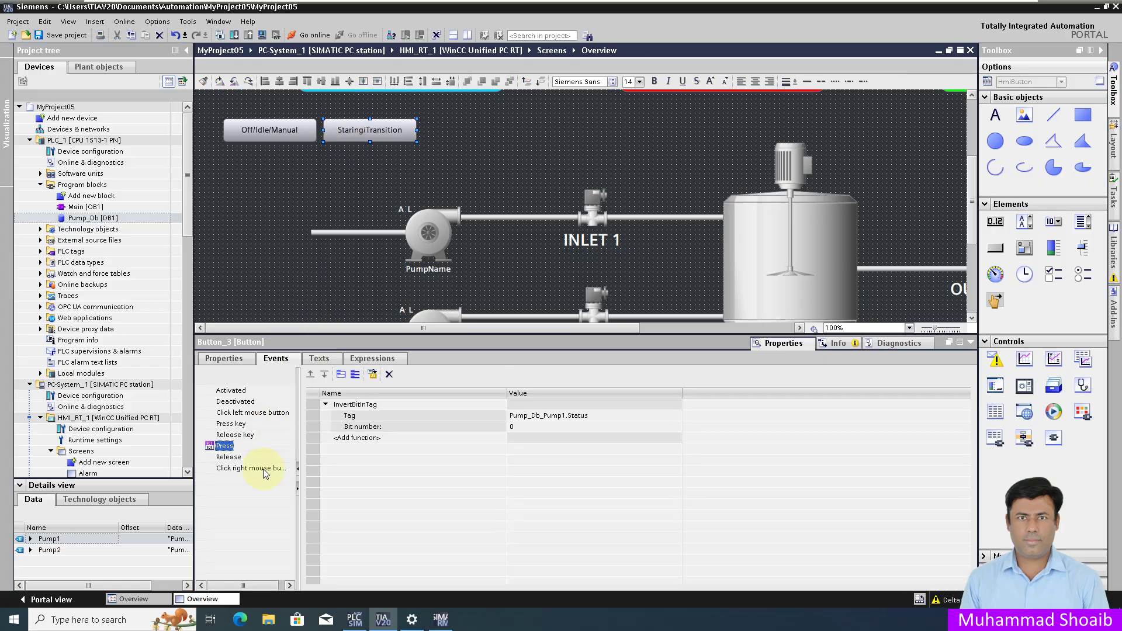
{"action": "left_click", "coordinate": [525, 428]}
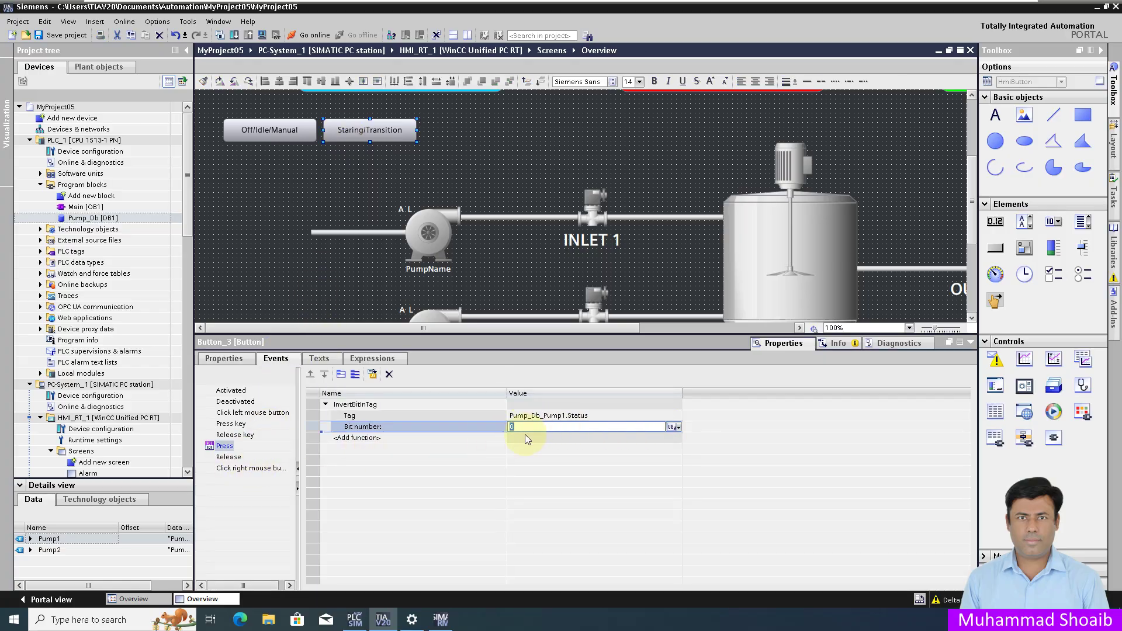
{"action": "left_click", "coordinate": [386, 161]}
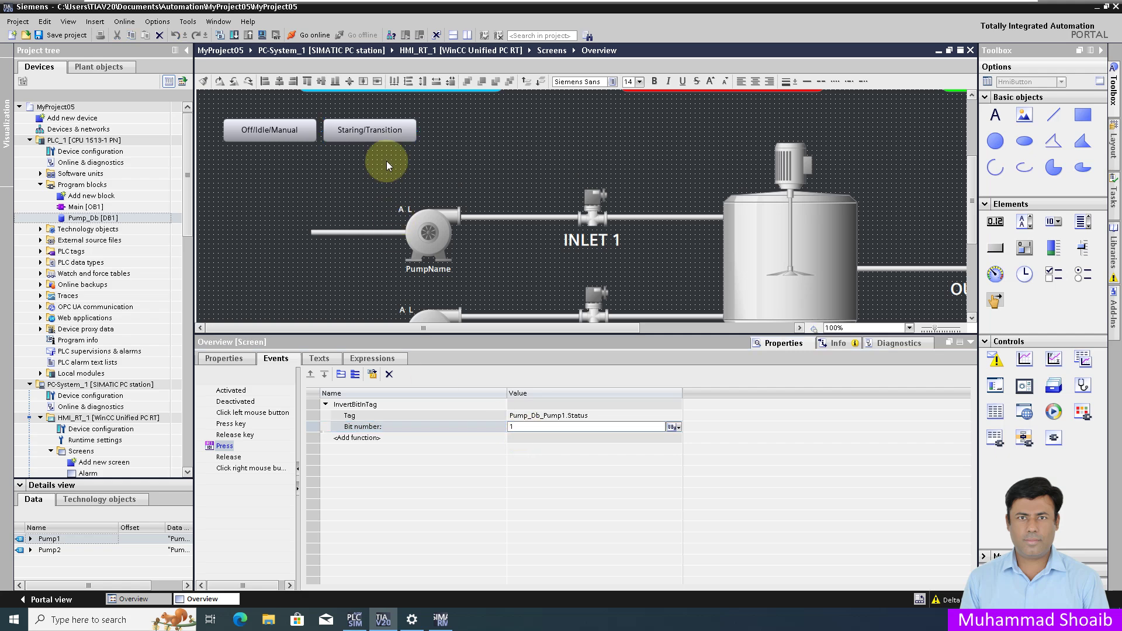
Paste another copy to the right of Staring/Transition and rename it Running.
{"action": "right_click", "coordinate": [372, 134]}
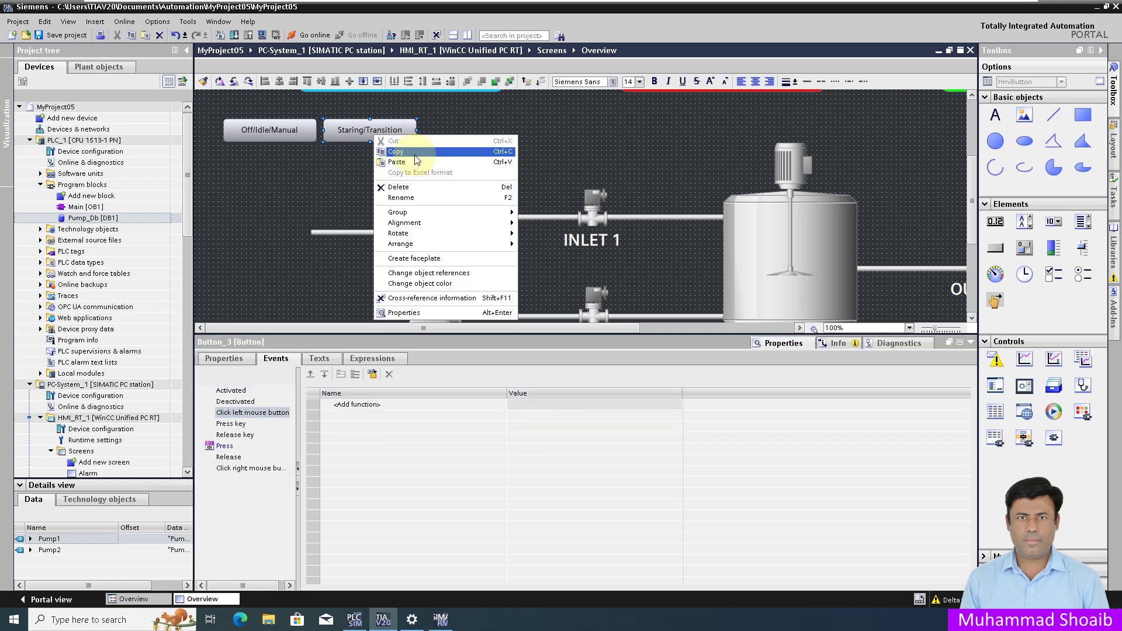
{"action": "left_click", "coordinate": [396, 151]}
{"action": "left_click", "coordinate": [442, 159]}
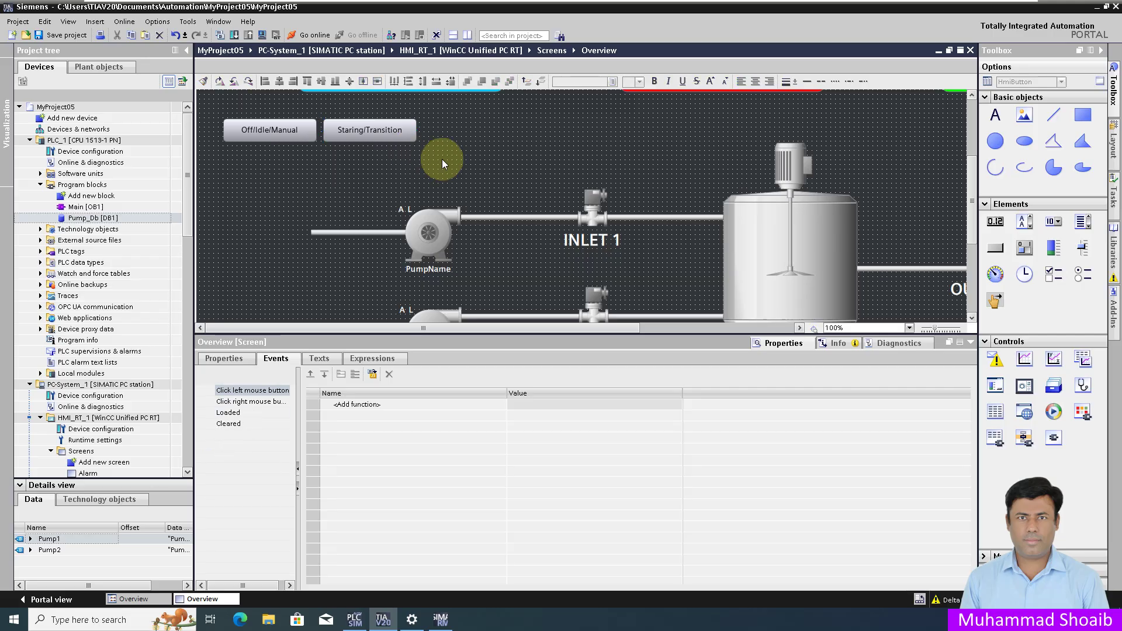
{"action": "key", "text": "ctrl+v"}
{"action": "left_click_drag", "start_coordinate": [376, 135], "coordinate": [475, 130]}
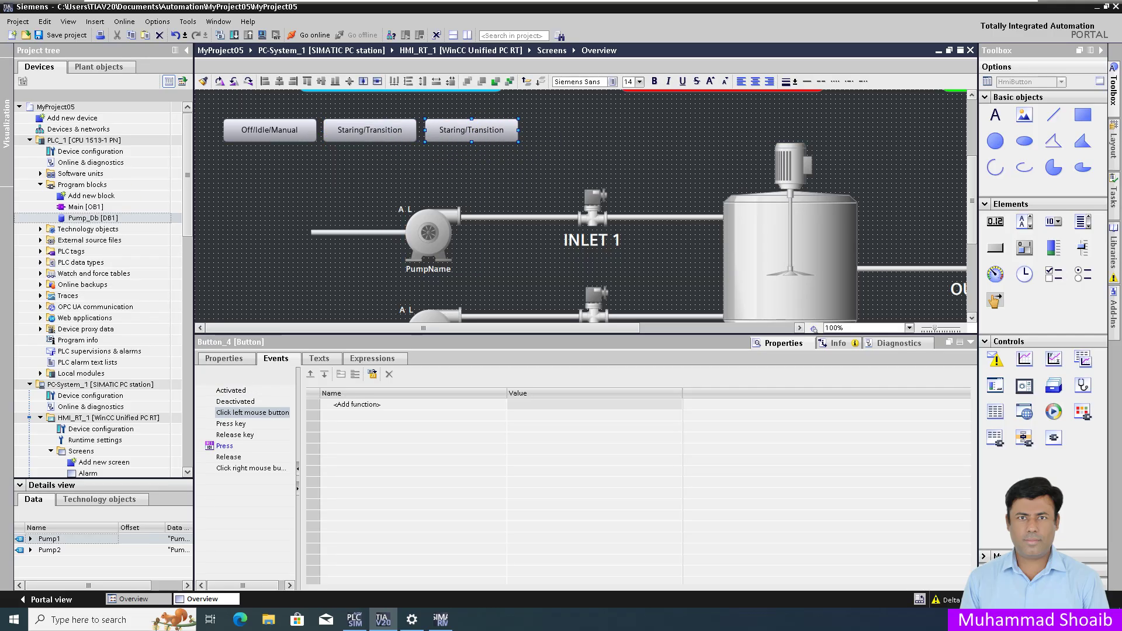
{"action": "double_click", "coordinate": [480, 131]}
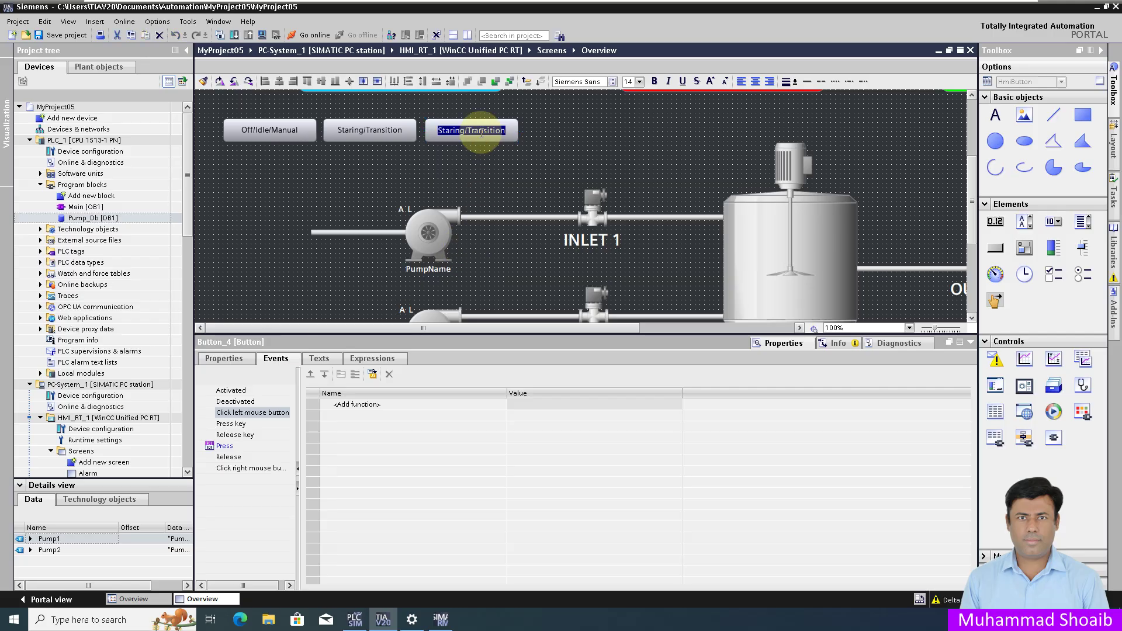
{"action": "type", "text": "Running"}
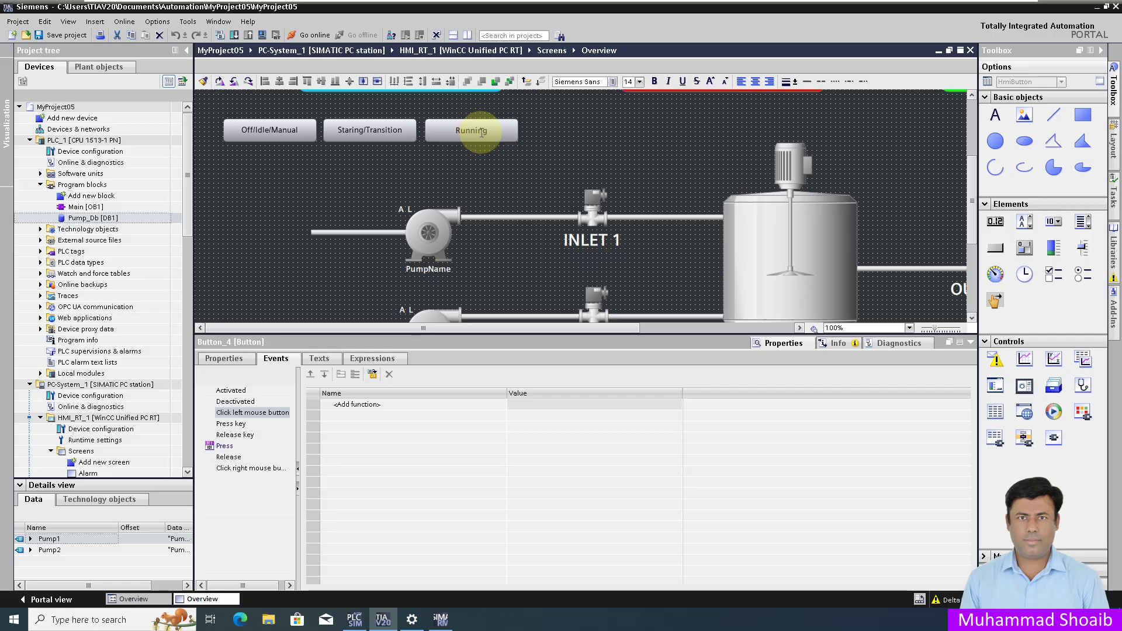
{"action": "left_click", "coordinate": [476, 135]}
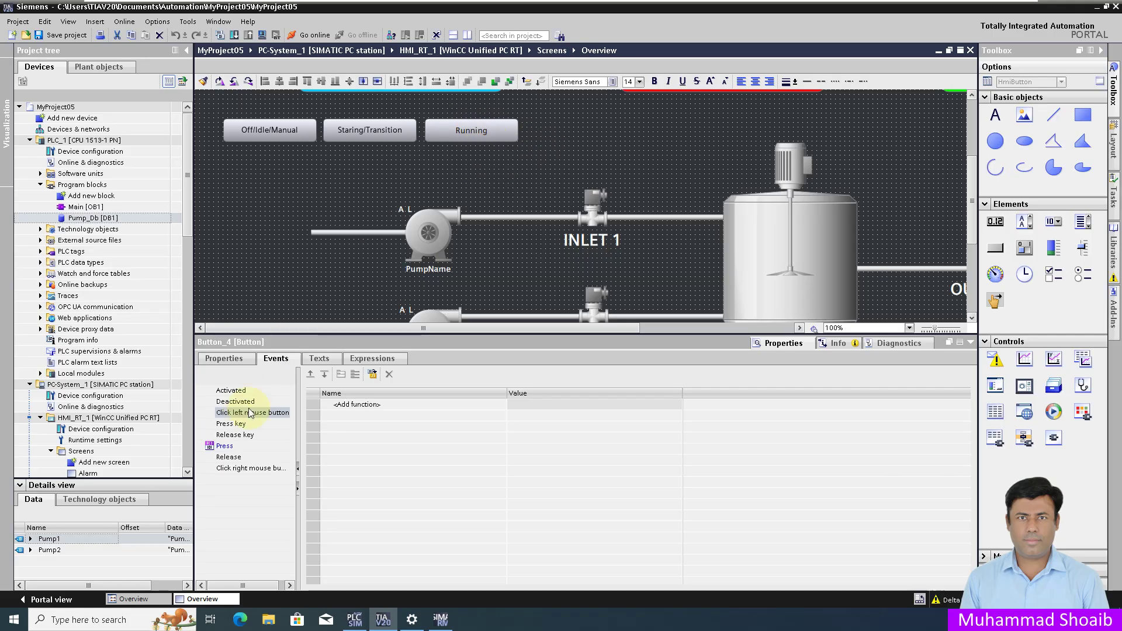
Set Running's InvertBitInTag bit number to 2 and copy the Running button.
{"action": "left_click", "coordinate": [224, 447]}
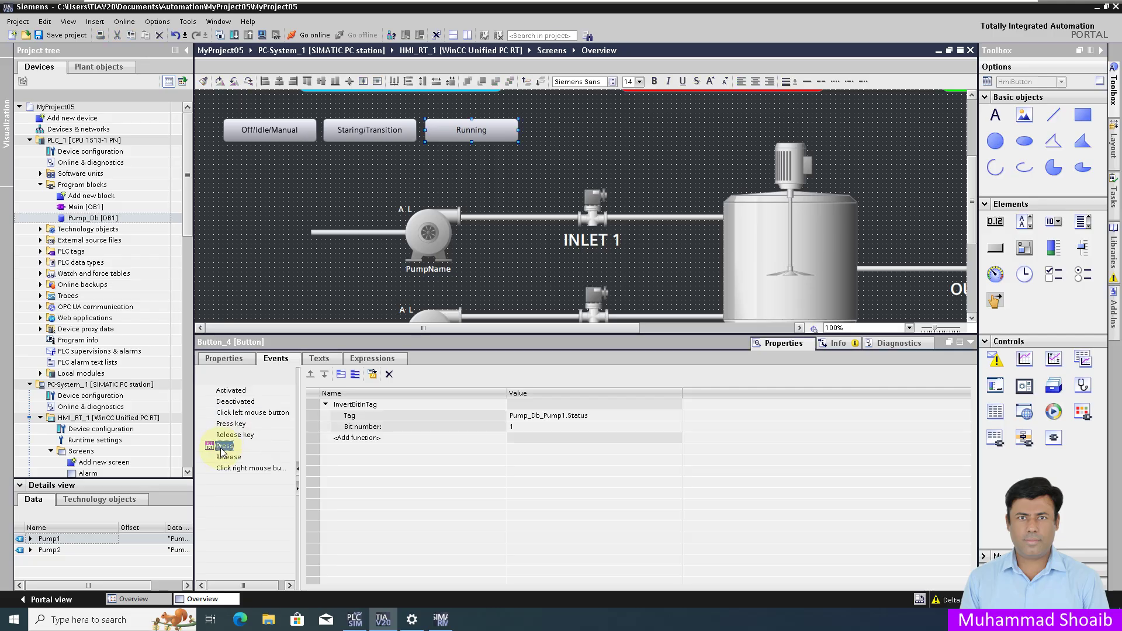
{"action": "left_click", "coordinate": [538, 427]}
{"action": "left_click_drag", "start_coordinate": [532, 426], "coordinate": [498, 428]}
{"action": "type", "text": "2"}
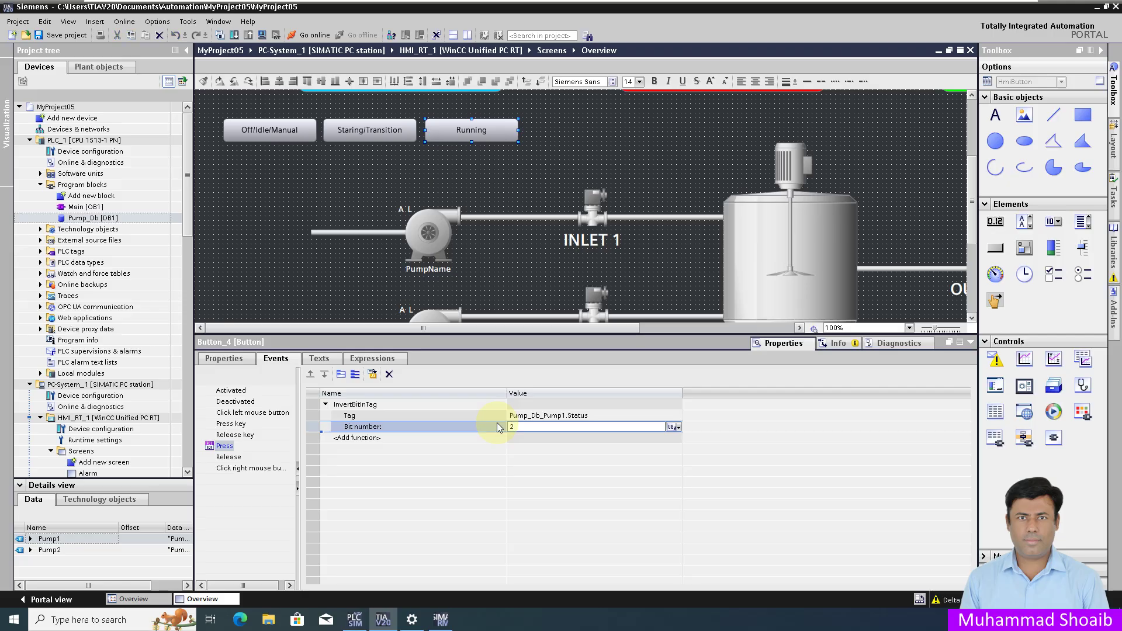
{"action": "left_click", "coordinate": [490, 134]}
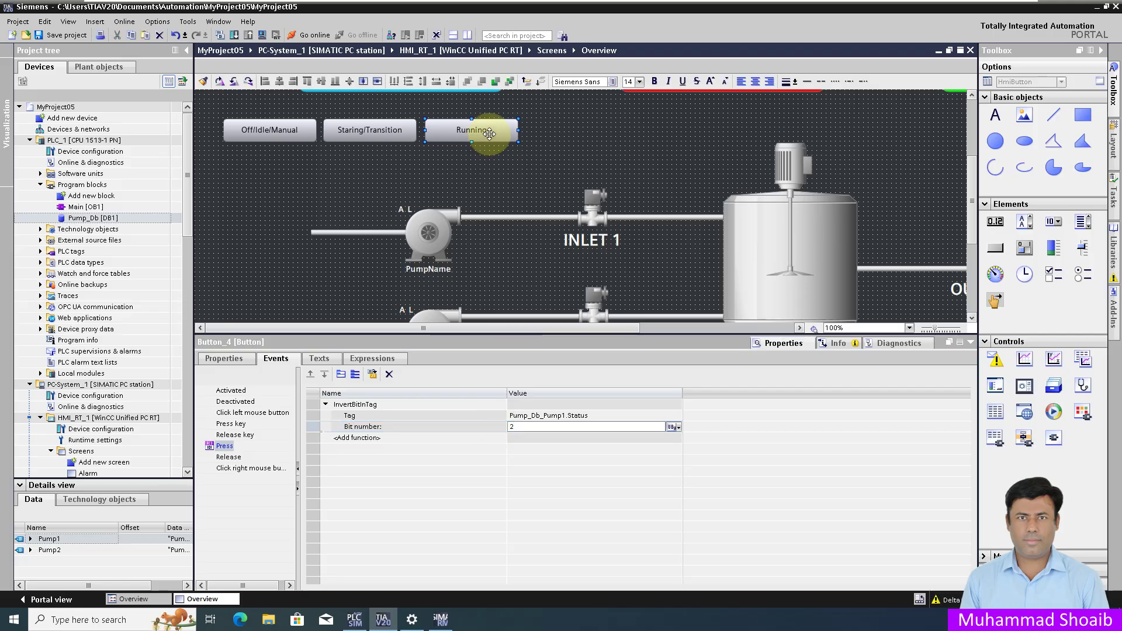
{"action": "right_click", "coordinate": [490, 134]}
{"action": "left_click", "coordinate": [518, 150]}
Paste a copy beside Running, rename it Fault/Alarm, and set its Press bit number to 3.
{"action": "right_click", "coordinate": [525, 146]}
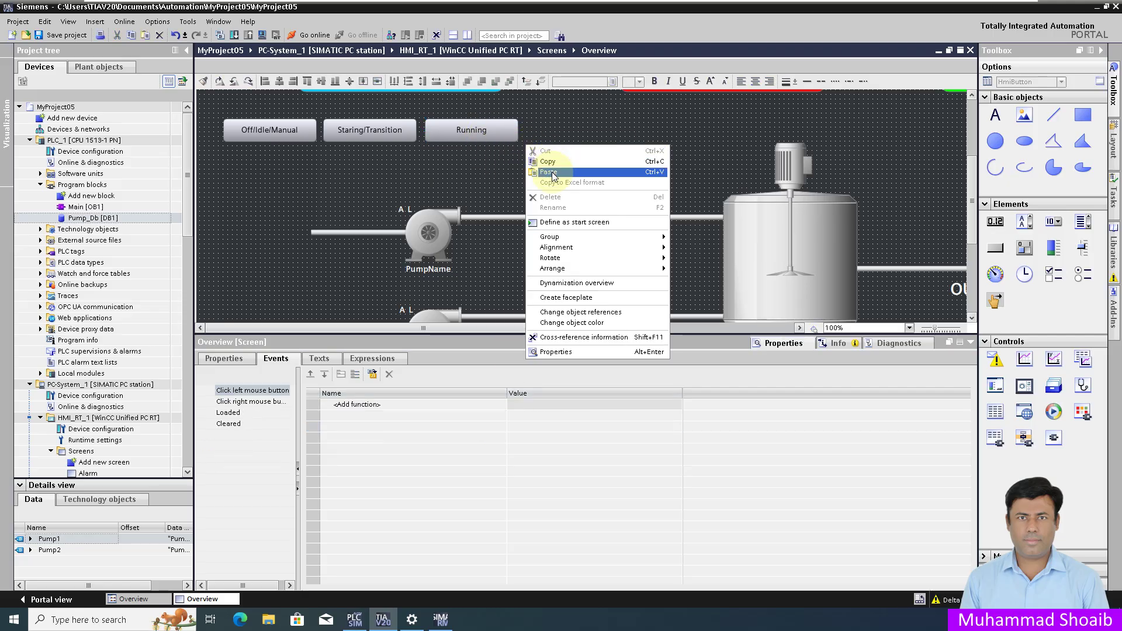
{"action": "left_click", "coordinate": [552, 172]}
{"action": "left_click_drag", "start_coordinate": [497, 142], "coordinate": [592, 141]}
{"action": "double_click", "coordinate": [586, 135]}
{"action": "type", "text": "Fault/Alarm"}
{"action": "key", "text": "Return"}
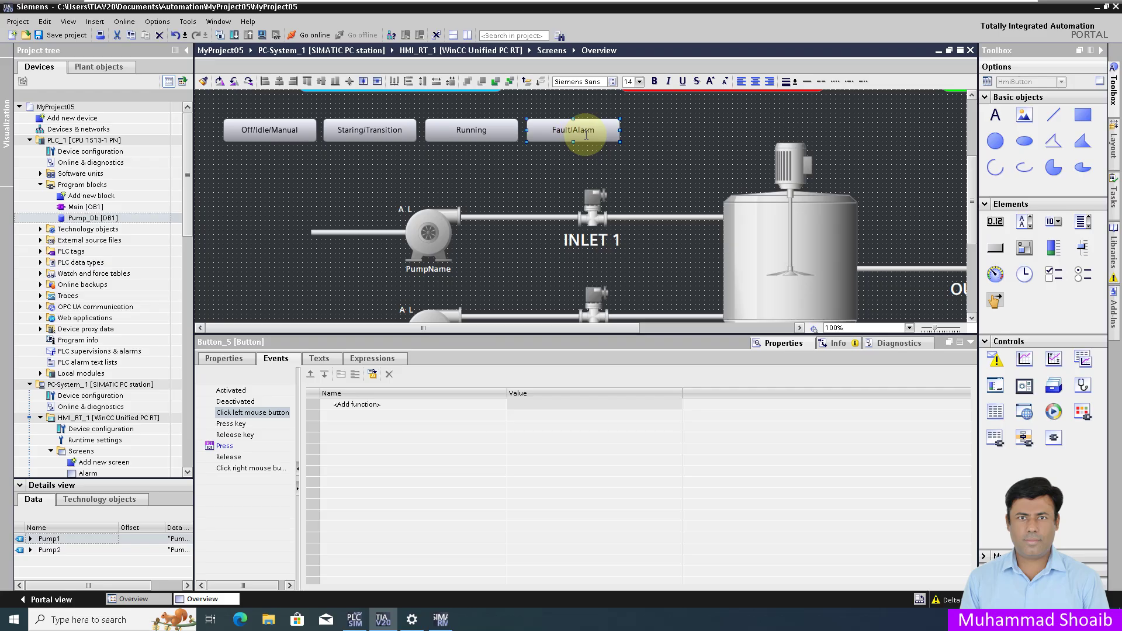
{"action": "left_click", "coordinate": [225, 446]}
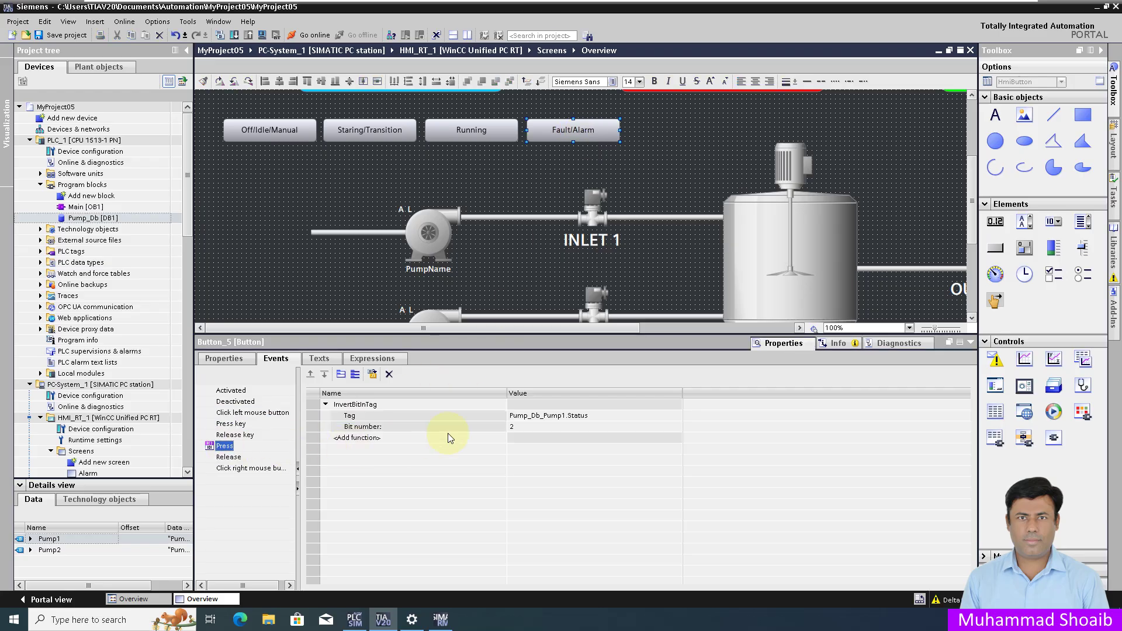
{"action": "left_click", "coordinate": [524, 433]}
{"action": "type", "text": "3"}
{"action": "left_click", "coordinate": [561, 134]}
Paste another copy of Fault/Alarm at the right end of the button row.
{"action": "right_click", "coordinate": [565, 134]}
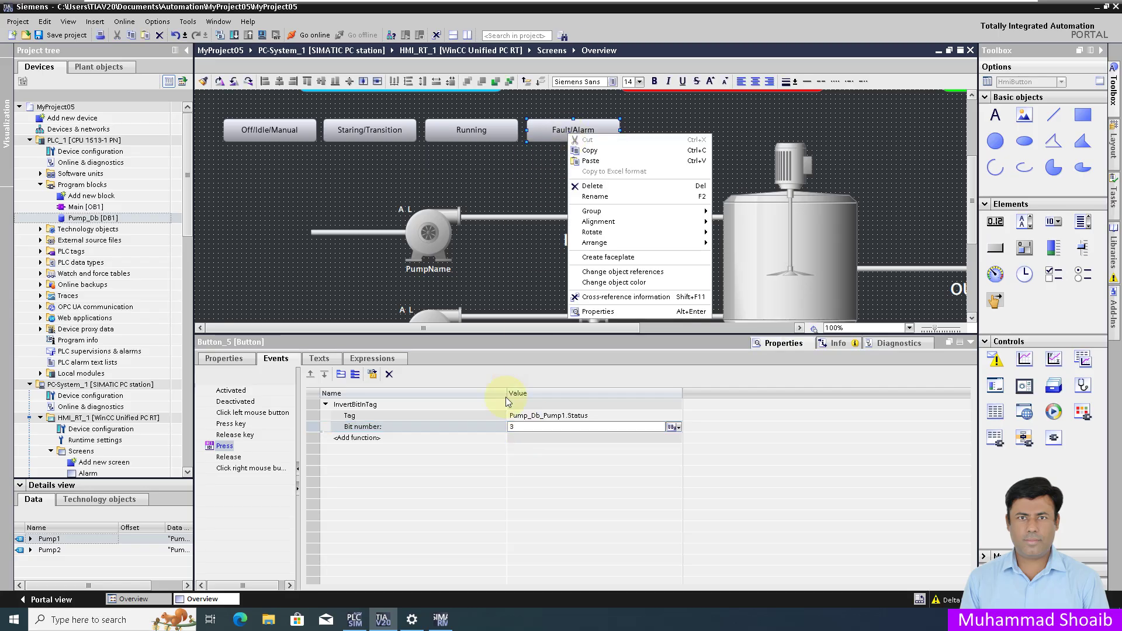
{"action": "right_click", "coordinate": [585, 155]}
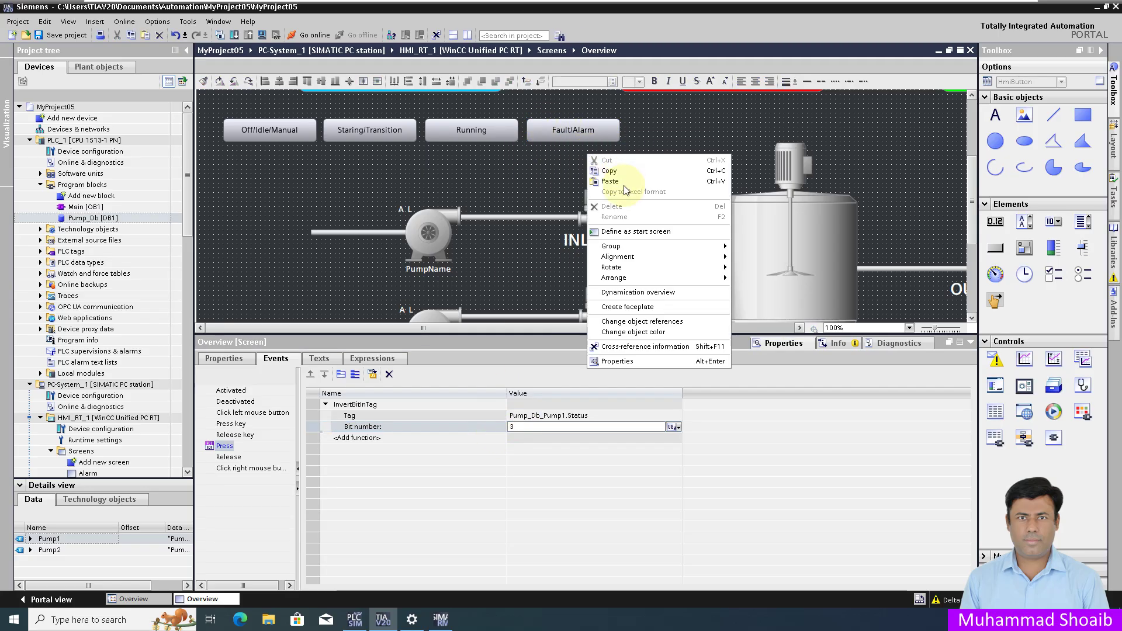
{"action": "left_click", "coordinate": [616, 183]}
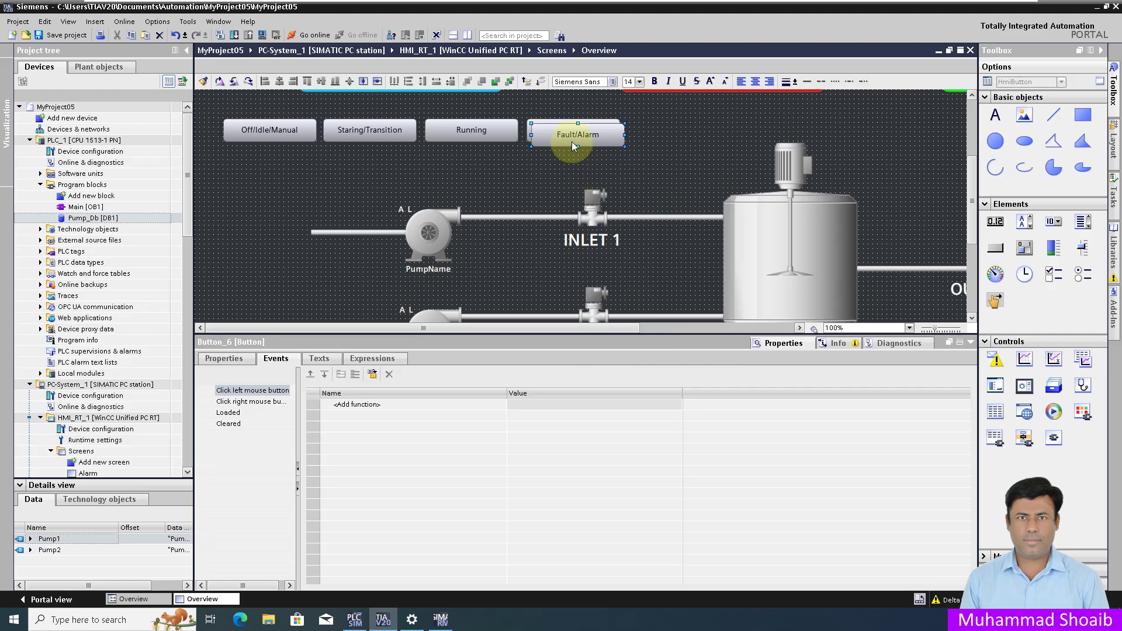
{"action": "left_click_drag", "start_coordinate": [570, 138], "coordinate": [670, 133]}
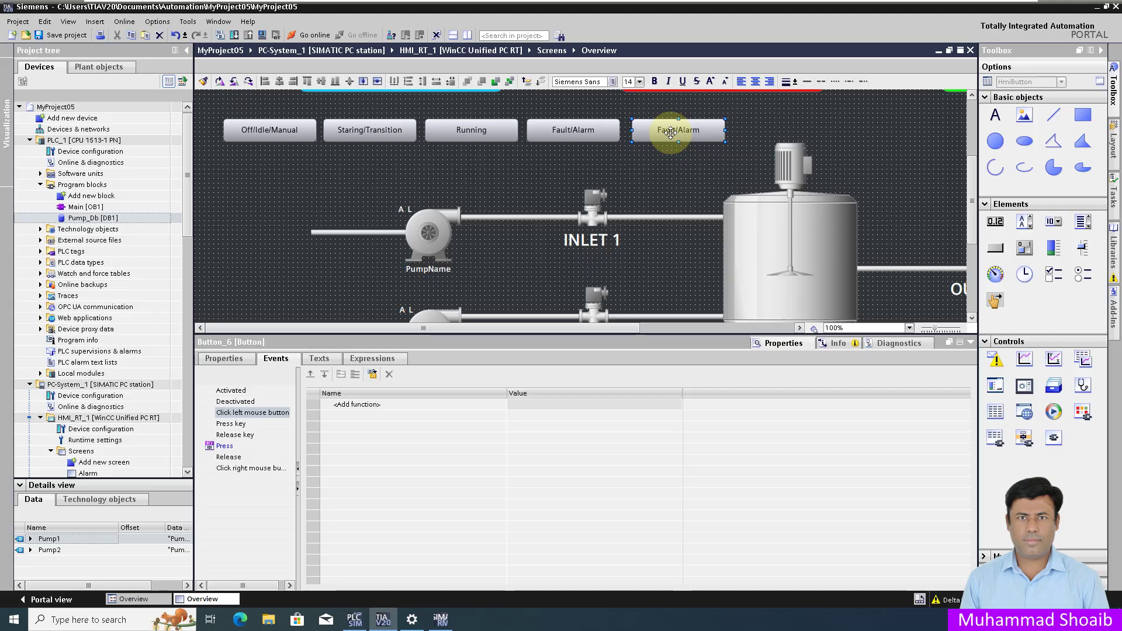
Relabel the pasted button Warning/Maintenance and edit its Press InvertBitInTag bit number.
{"action": "double_click", "coordinate": [670, 132]}
{"action": "type", "text": "Warning/Maintenance"}
{"action": "key", "text": "Return"}
{"action": "left_click", "coordinate": [224, 446]}
{"action": "left_click", "coordinate": [524, 425]}
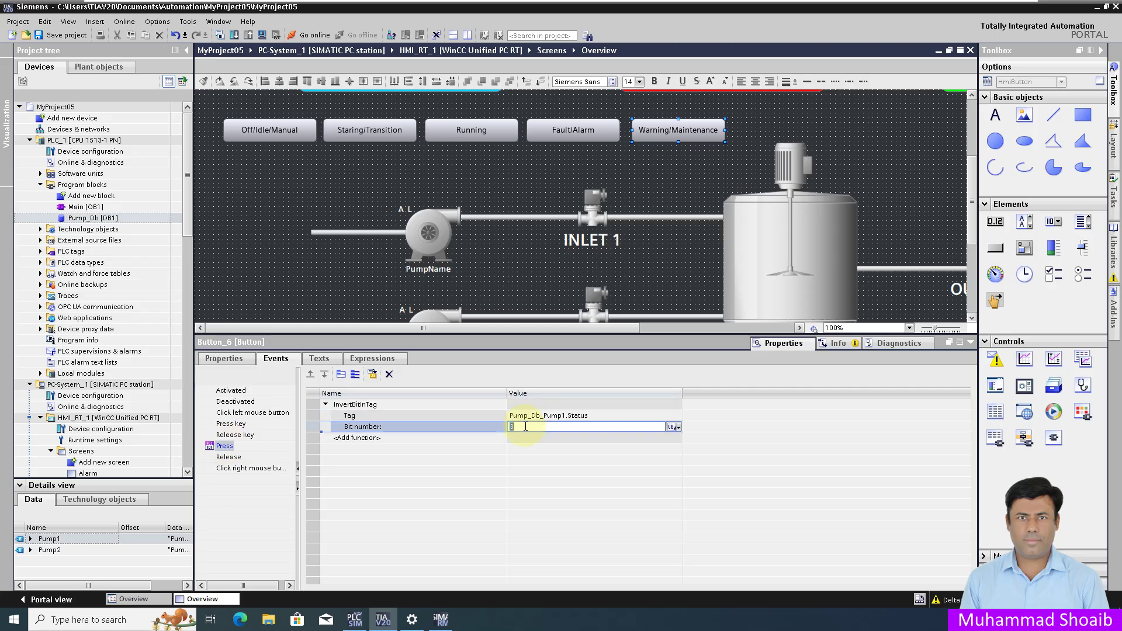
{"action": "right_click", "coordinate": [670, 134]}
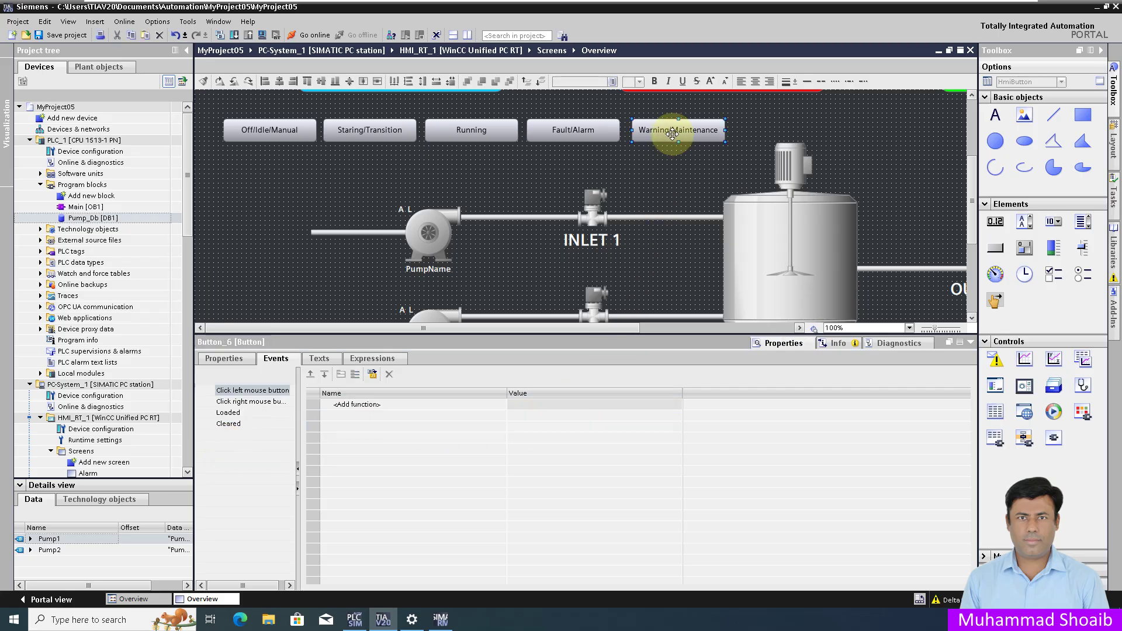
Paste a sixth button at the end of the row and nudge the whole row up slightly.
{"action": "left_click", "coordinate": [714, 153]}
{"action": "right_click", "coordinate": [713, 155]}
{"action": "left_click", "coordinate": [725, 181]}
{"action": "left_click_drag", "start_coordinate": [705, 151], "coordinate": [798, 138]}
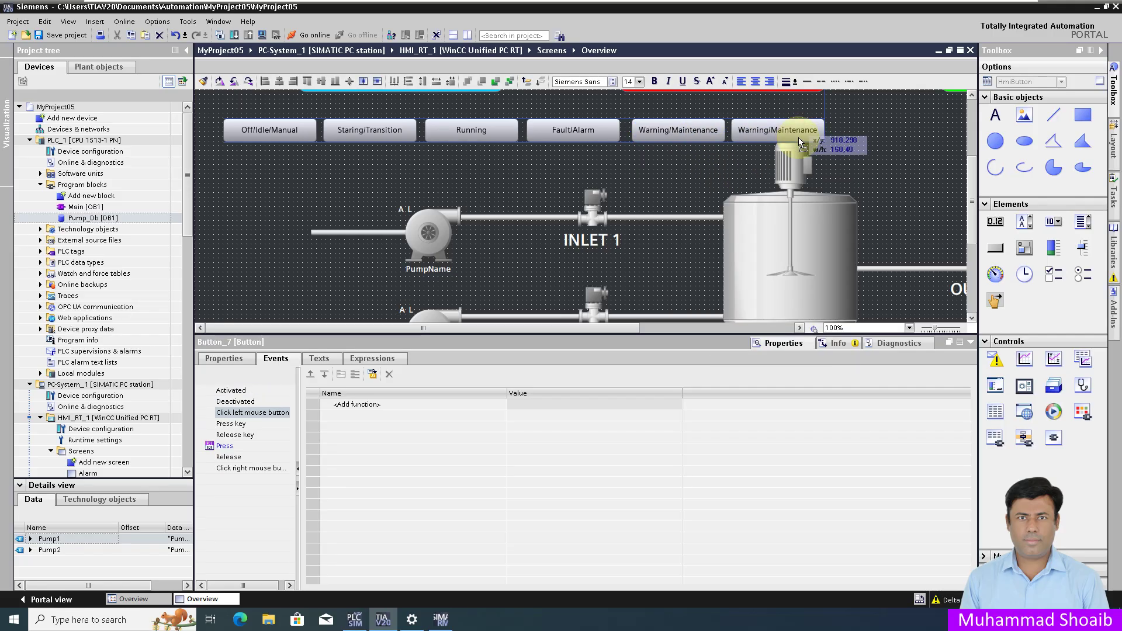
{"action": "left_click_drag", "start_coordinate": [856, 106], "coordinate": [191, 174]}
{"action": "left_click_drag", "start_coordinate": [253, 134], "coordinate": [251, 124]}
{"action": "left_click", "coordinate": [751, 148]}
Set the sixth button's Press bit number to 5 and relabel it Available / Standby.
{"action": "left_click", "coordinate": [765, 123]}
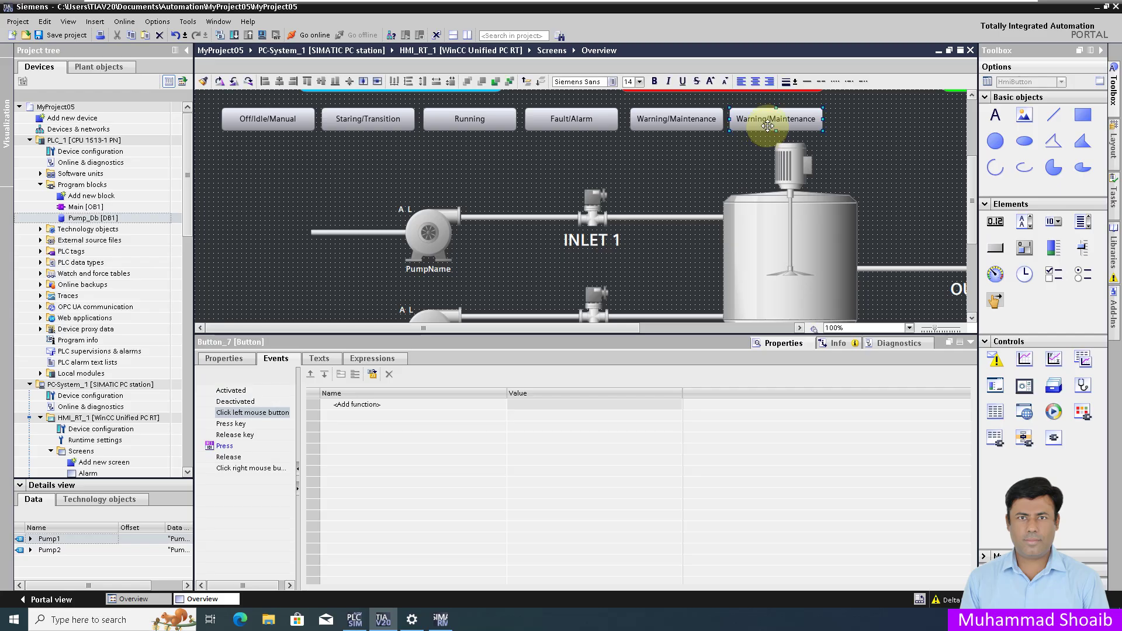
{"action": "left_click", "coordinate": [226, 447]}
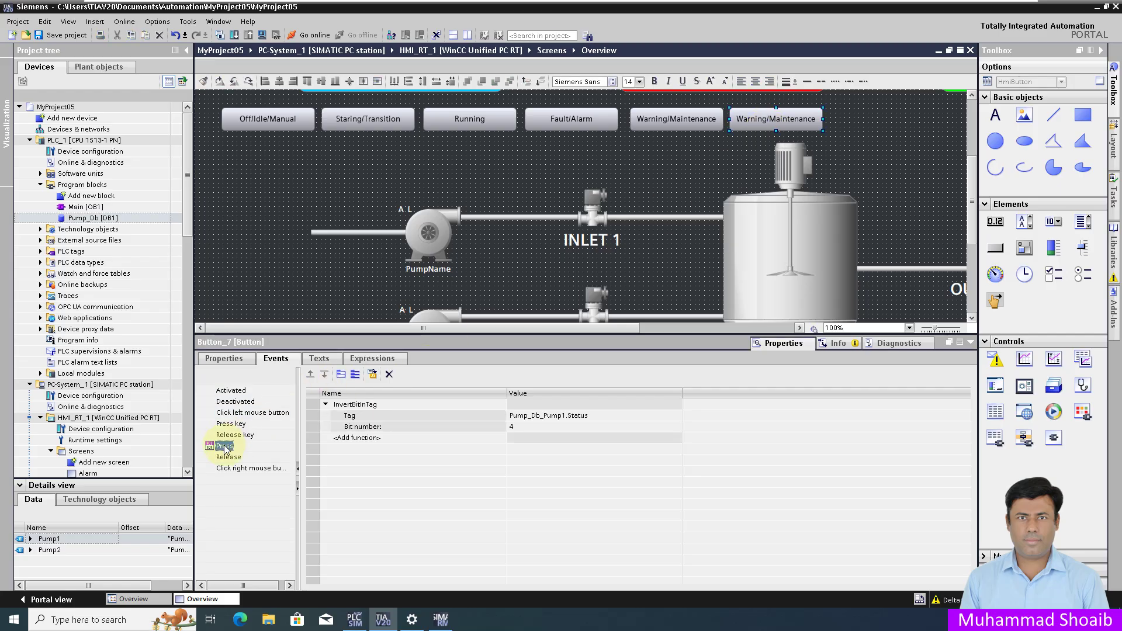
{"action": "left_click", "coordinate": [528, 426]}
{"action": "type", "text": "5"}
{"action": "double_click", "coordinate": [762, 119]}
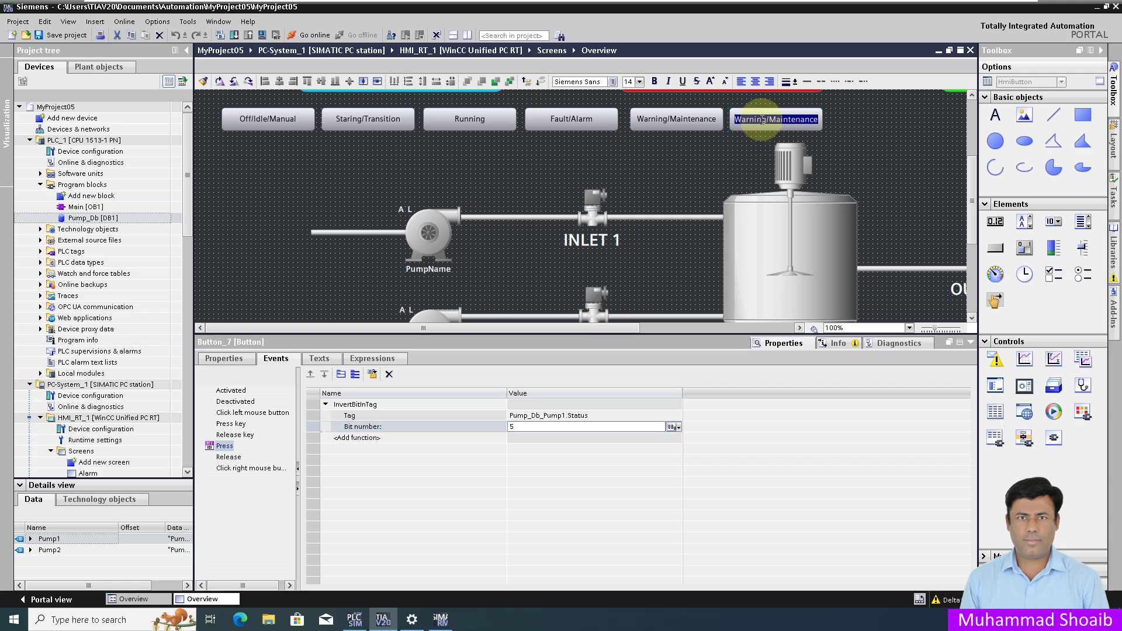
{"action": "type", "text": "A"}
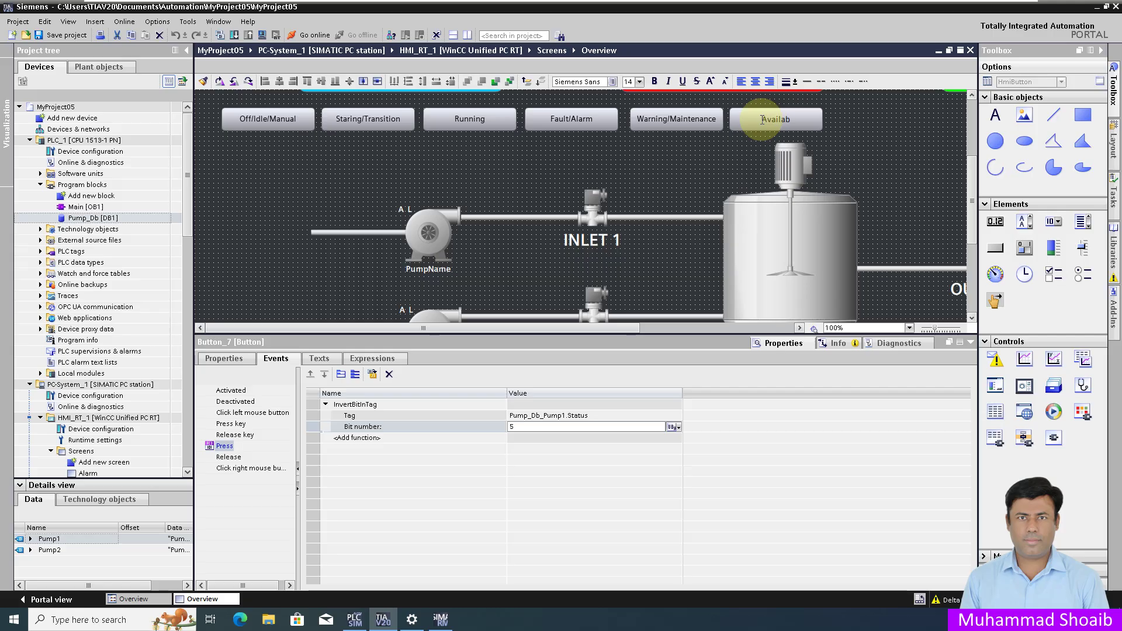
{"action": "type", "text": "vailab"}
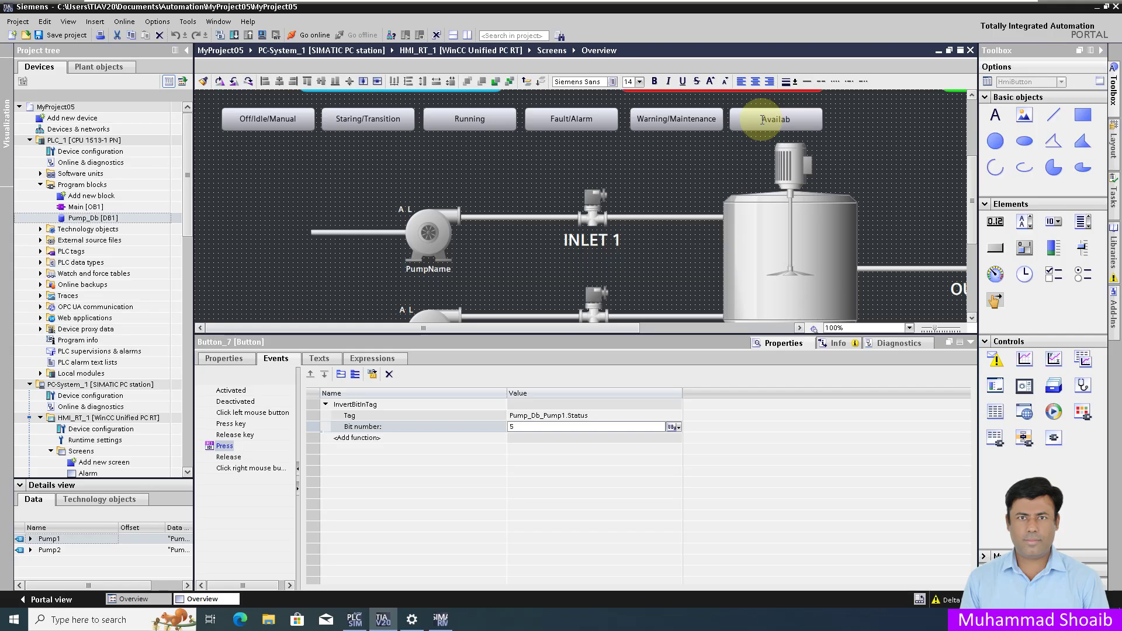
{"action": "type", "text": "le / Standby"}
{"action": "key", "text": "Return"}
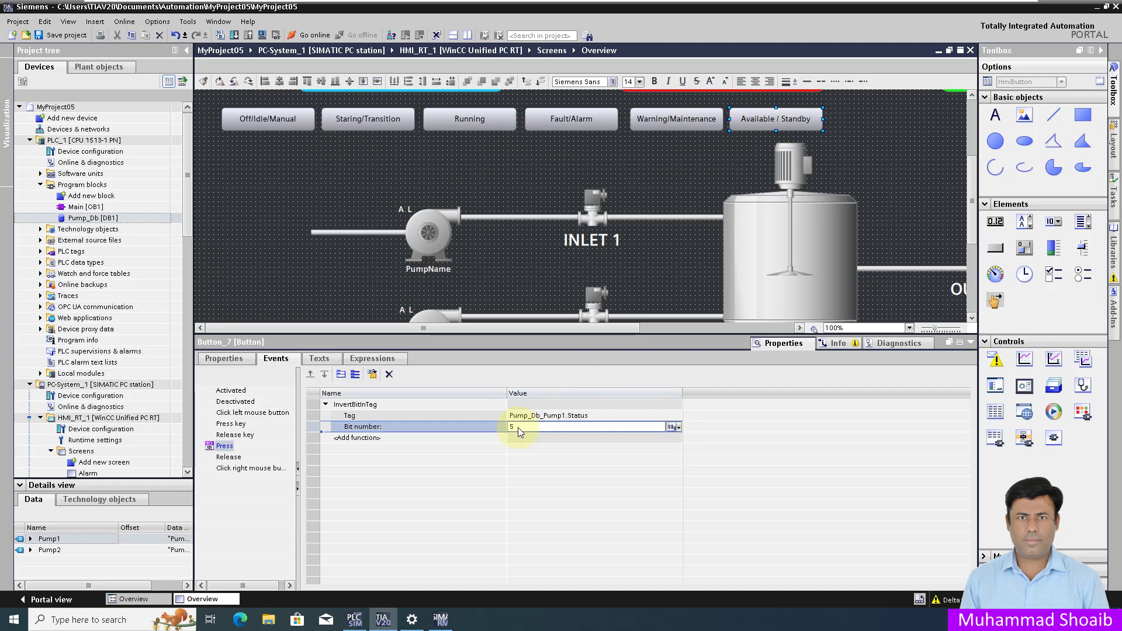
{"action": "type", "text": "6"}
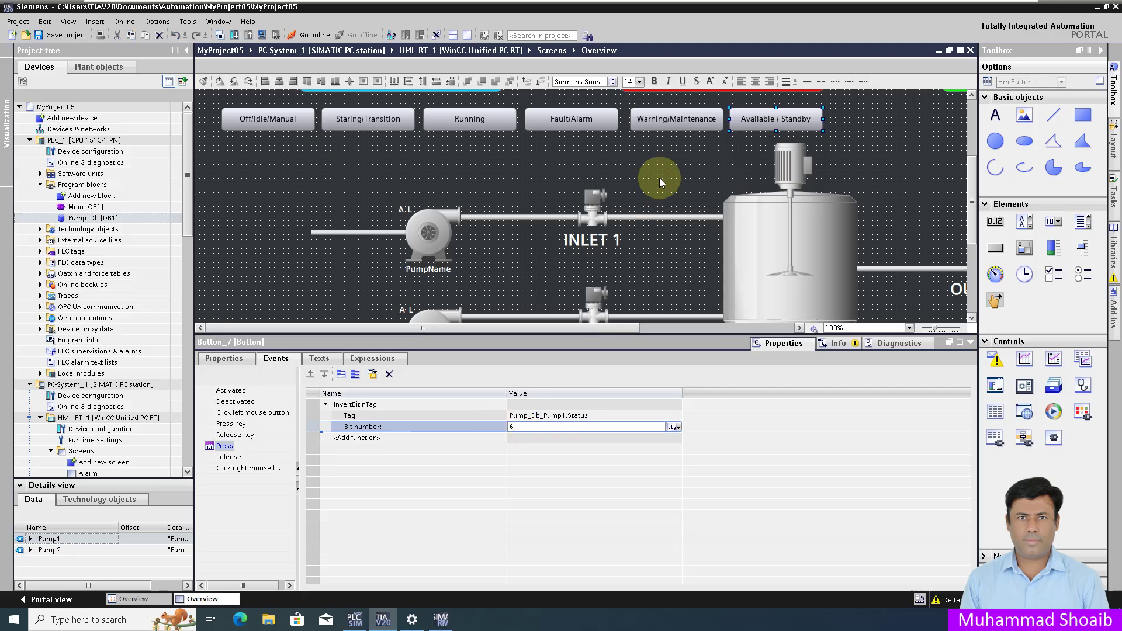
Check Warning/Maintenance's bit, reconfirm bit 5 for Available / Standby, and undo an accidental move.
{"action": "left_click", "coordinate": [676, 120]}
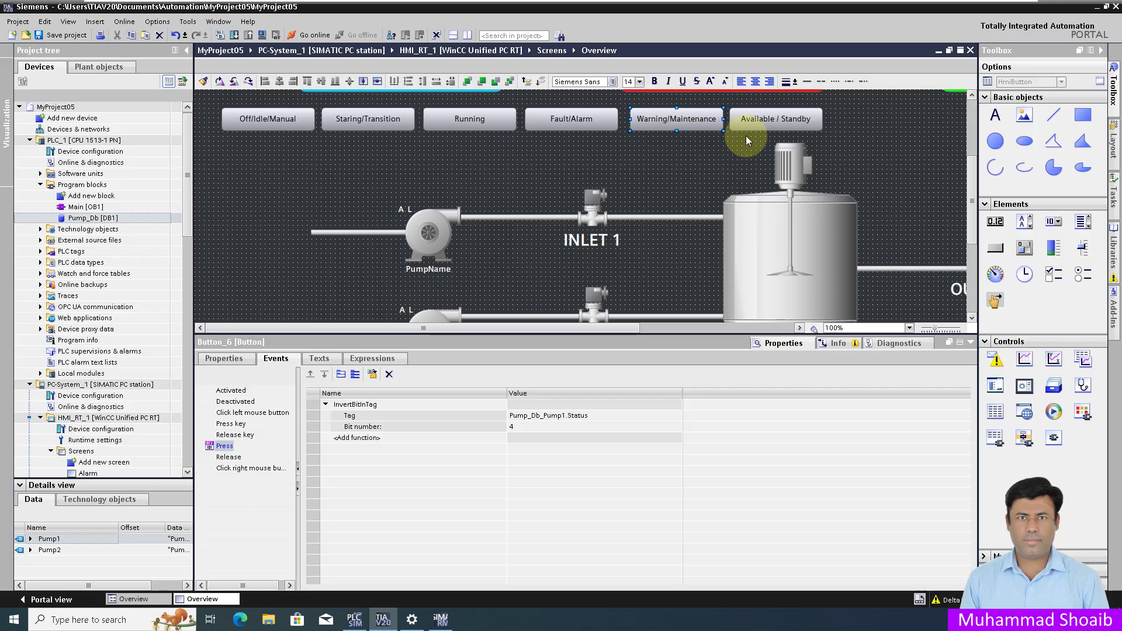
{"action": "left_click", "coordinate": [753, 117]}
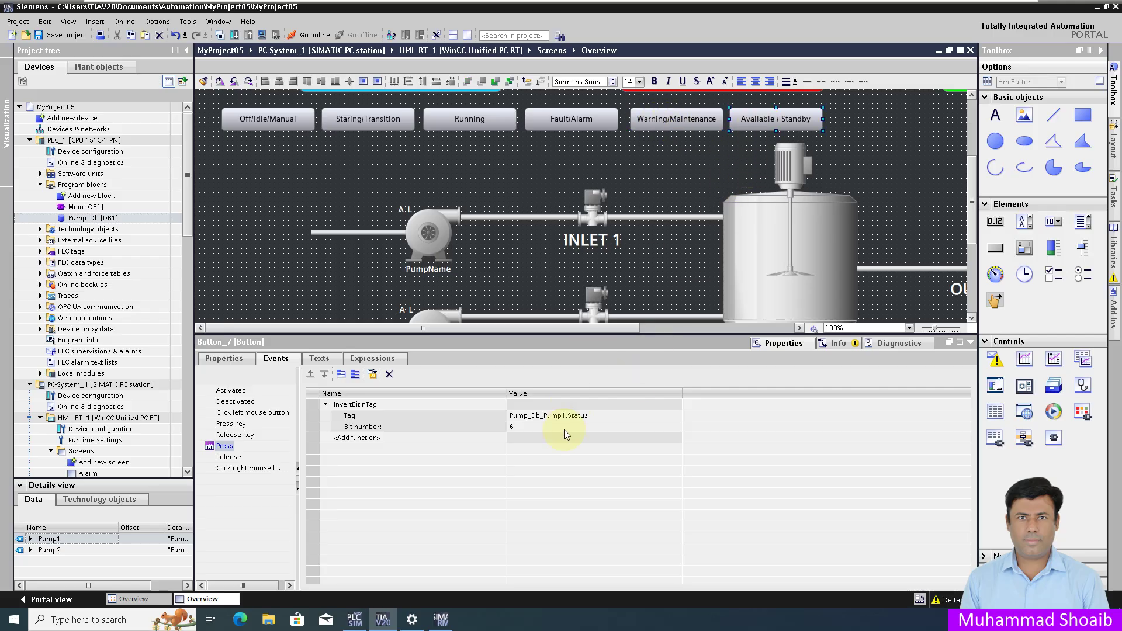
{"action": "left_click", "coordinate": [530, 426]}
{"action": "type", "text": "5"}
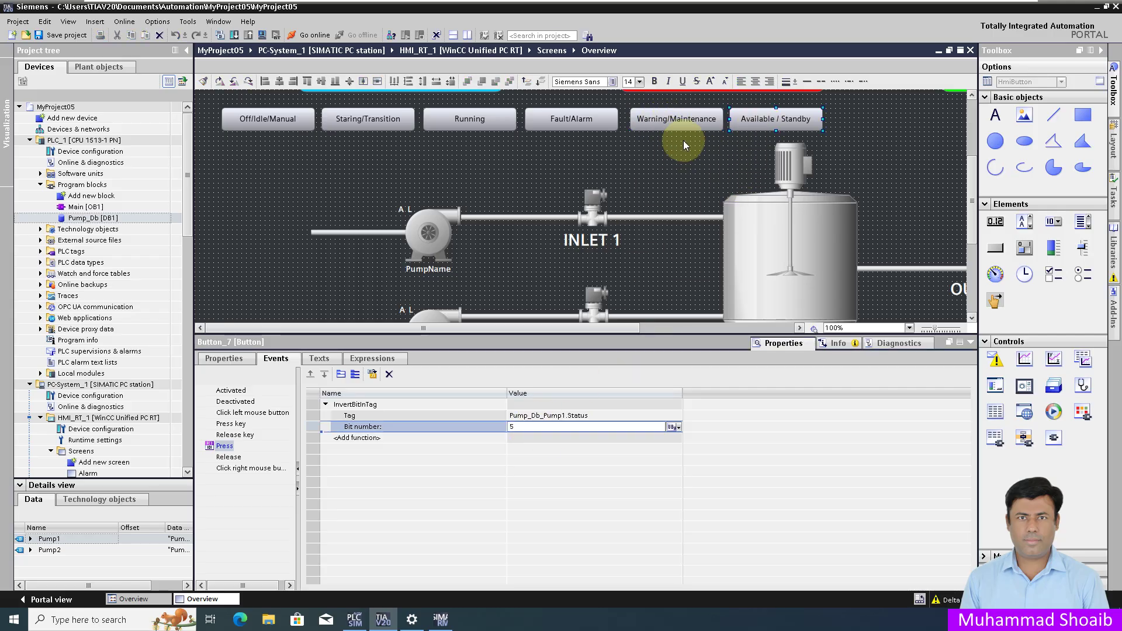
{"action": "left_click", "coordinate": [362, 123]}
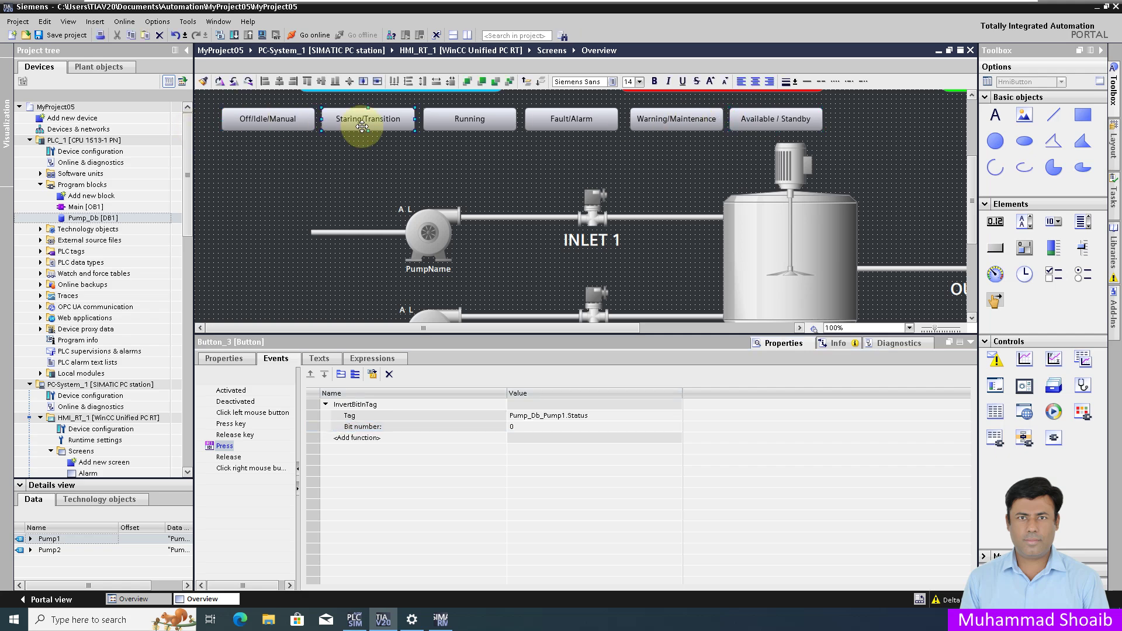
{"action": "left_click_drag", "start_coordinate": [362, 125], "coordinate": [371, 124]}
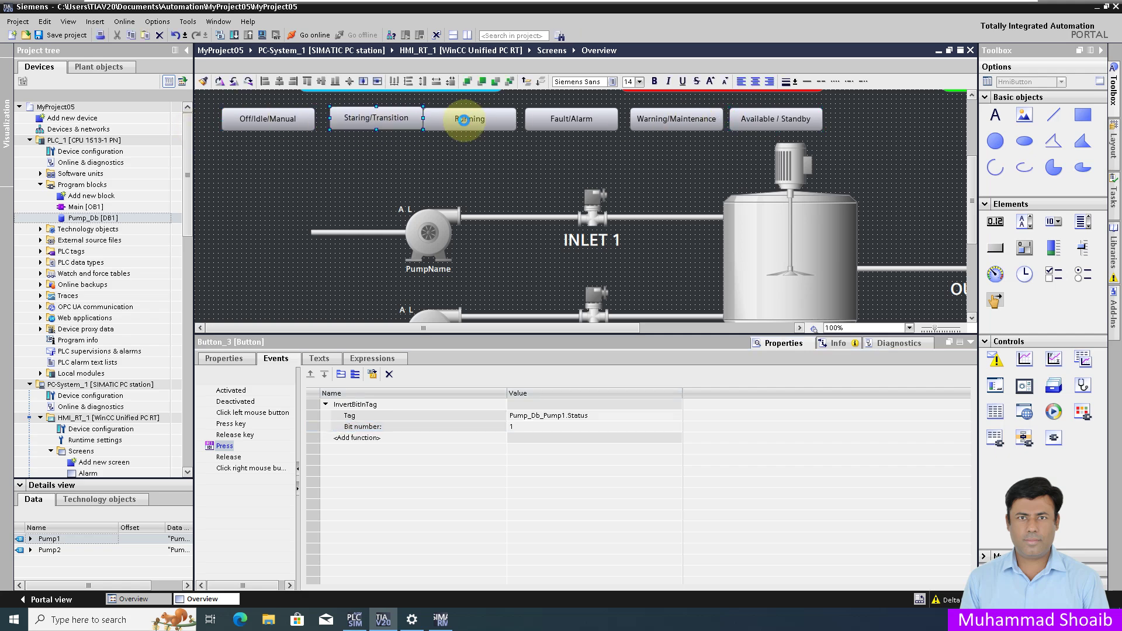
{"action": "key", "text": "ctrl+z"}
Save the project, then load HMI_RT_1 software with Load Runtime set to Full download.
{"action": "left_click", "coordinate": [401, 181]}
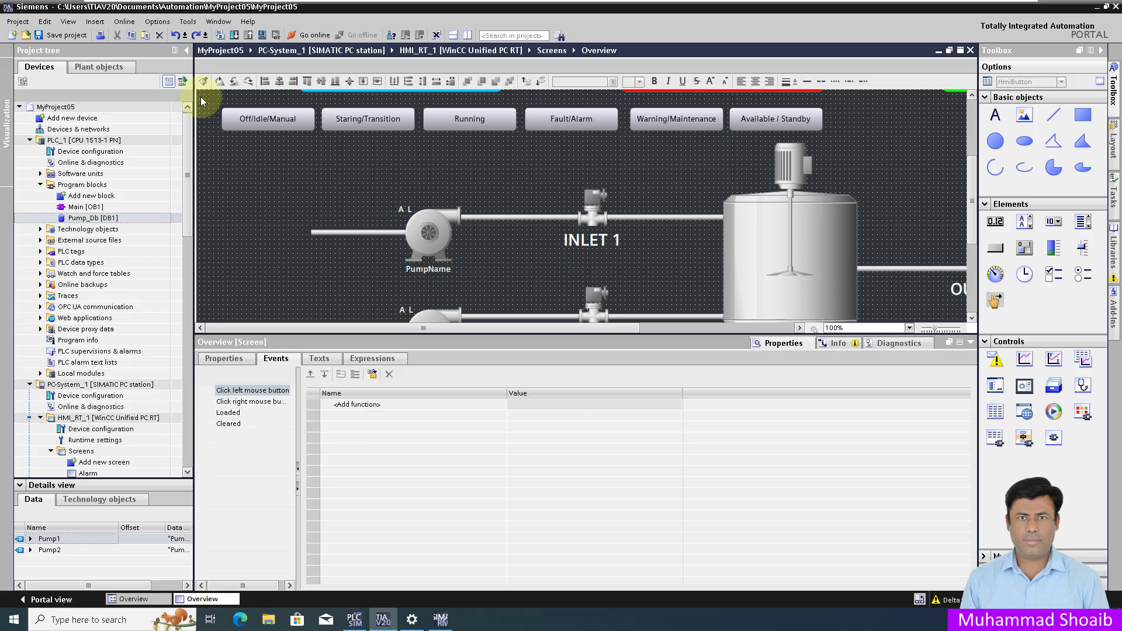
{"action": "left_click", "coordinate": [49, 36]}
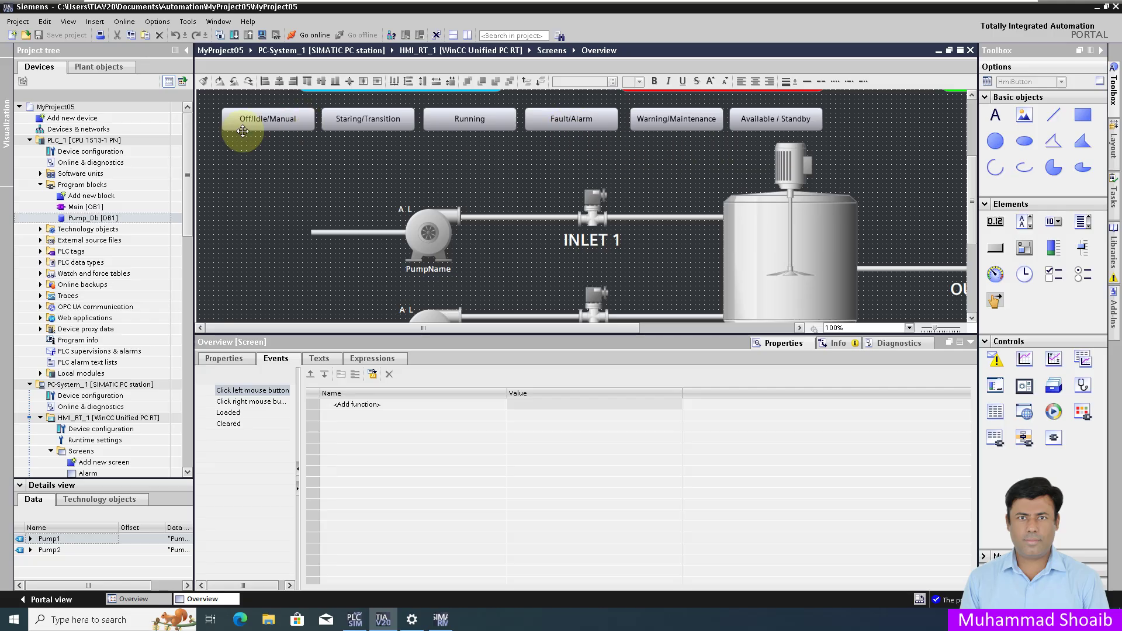
{"action": "left_click", "coordinate": [30, 141]}
{"action": "left_click", "coordinate": [92, 185]}
{"action": "right_click", "coordinate": [92, 186]}
{"action": "mouse_move", "coordinate": [188, 317]}
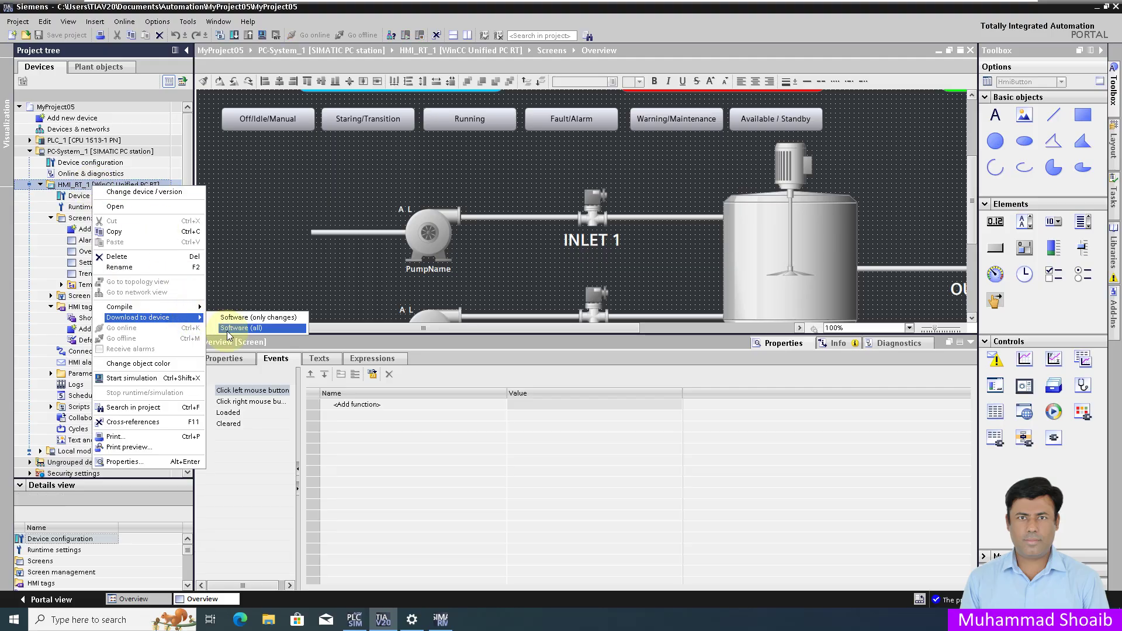
{"action": "left_click", "coordinate": [251, 317]}
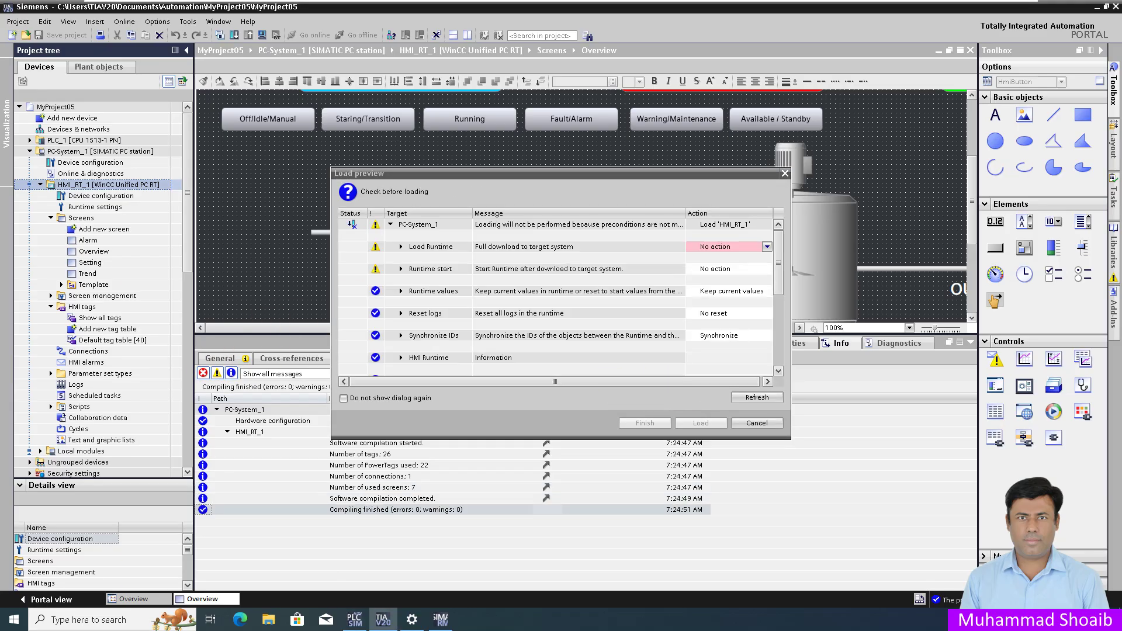
{"action": "left_click", "coordinate": [729, 251]}
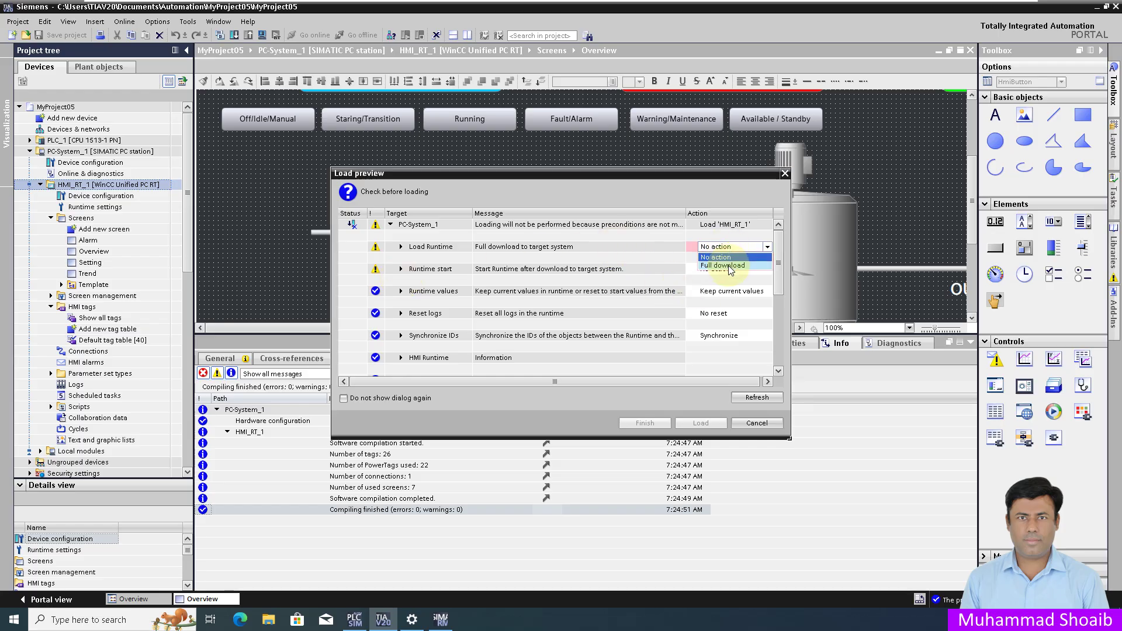
{"action": "left_click", "coordinate": [730, 270]}
{"action": "left_click", "coordinate": [699, 423]}
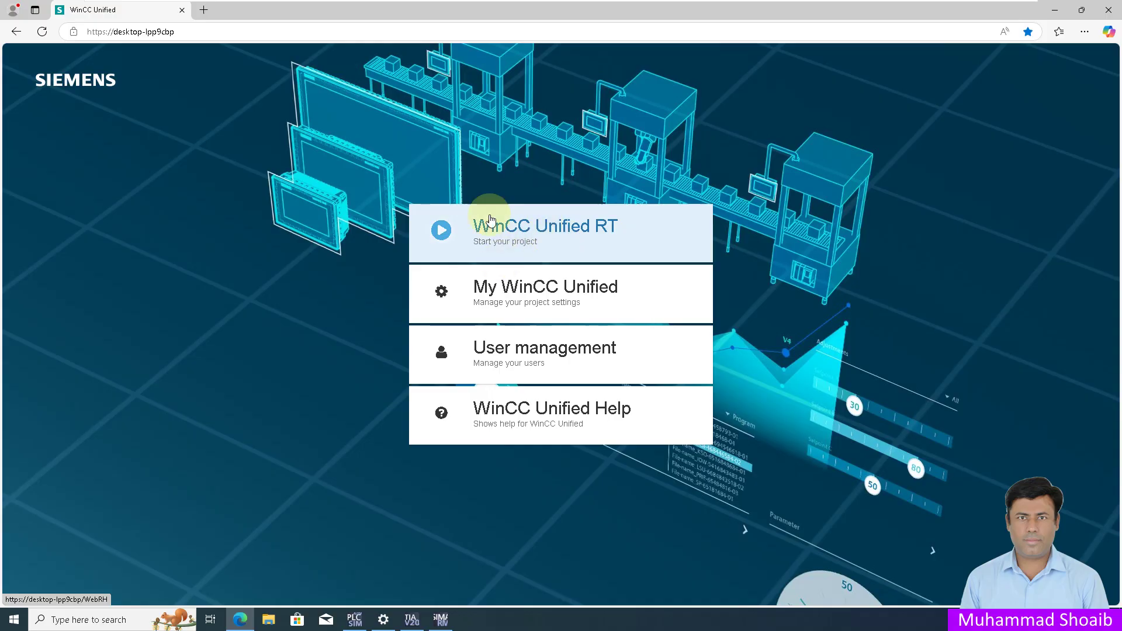
Launch the WinCC Unified RT project and sign in with the username and saved password.
{"action": "left_click", "coordinate": [473, 233]}
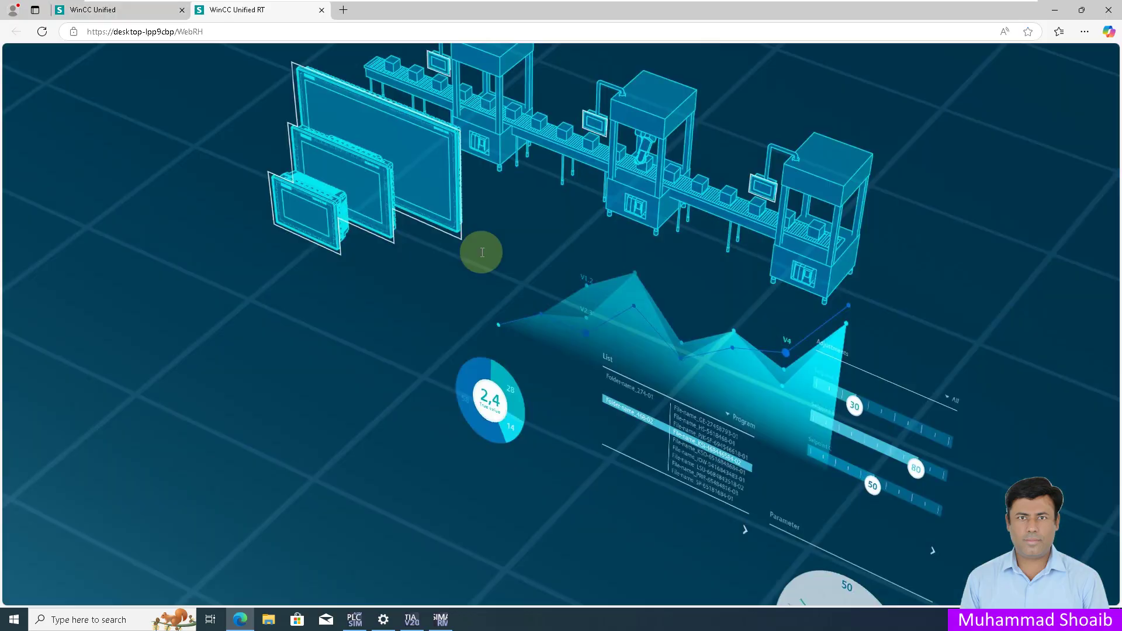
{"action": "type", "text": "User1"}
{"action": "left_click", "coordinate": [516, 261]}
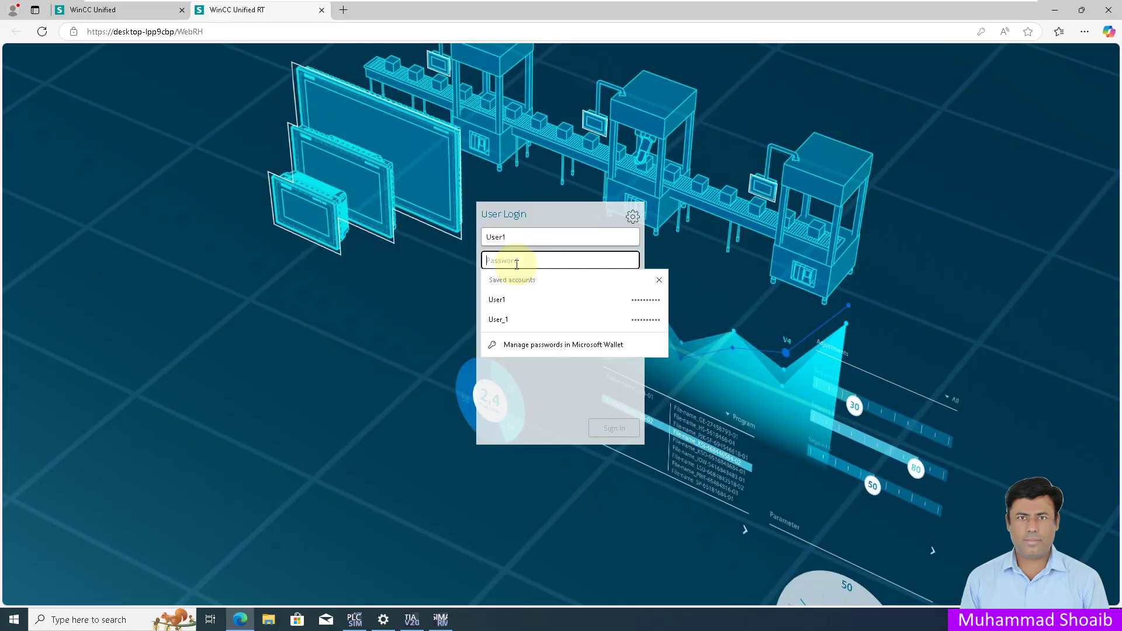
{"action": "left_click", "coordinate": [522, 299]}
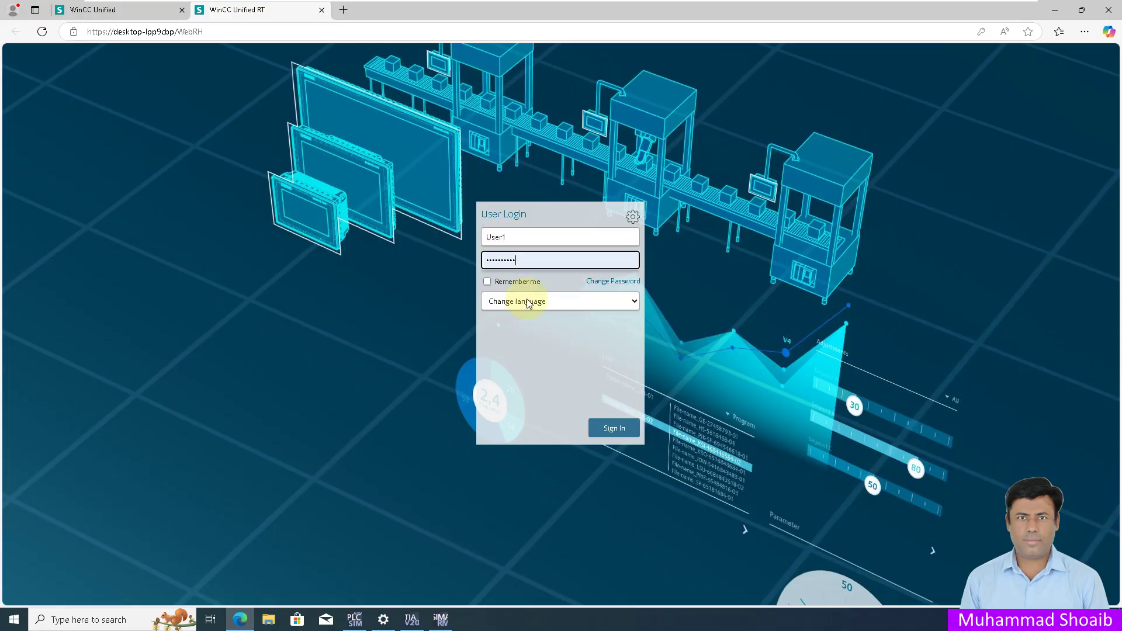
{"action": "left_click", "coordinate": [619, 430]}
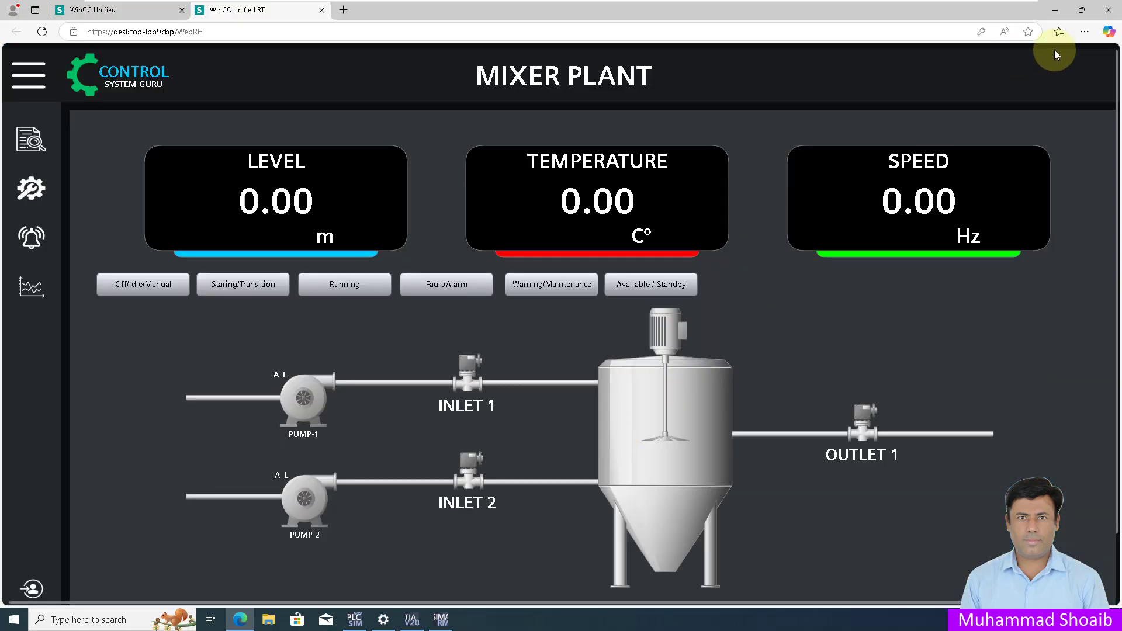
Go full screen, then toggle Off/Idle/Manual, Staring/Transition and Running, watching Pump-1 turn orange, green, grey.
{"action": "left_click", "coordinate": [1080, 33]}
{"action": "left_click", "coordinate": [1079, 110]}
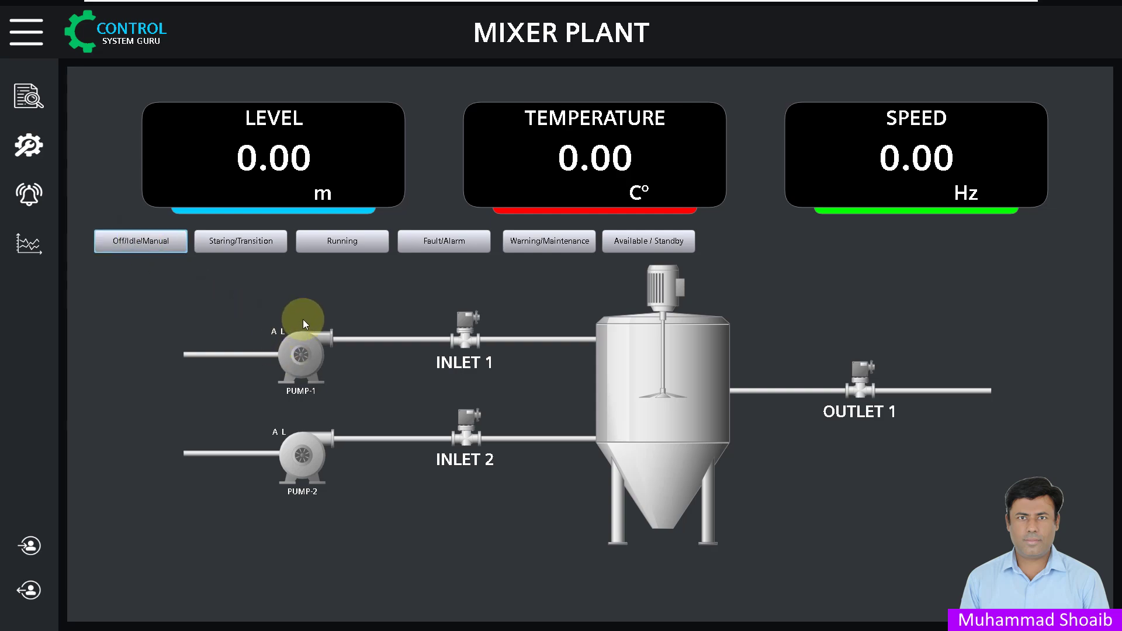
{"action": "left_click", "coordinate": [143, 242]}
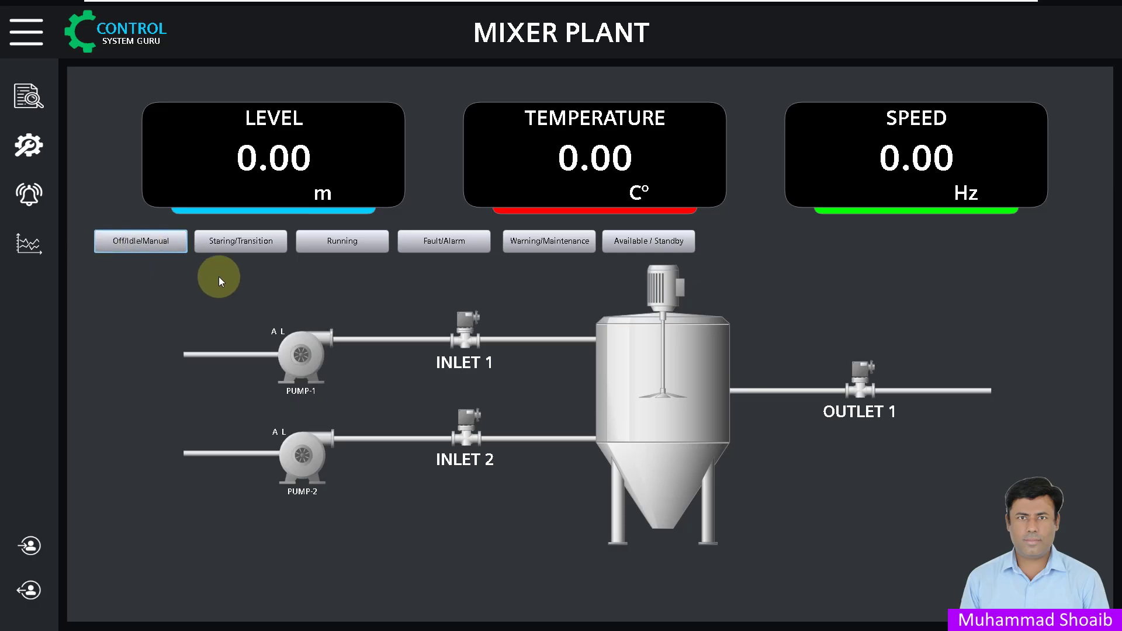
{"action": "left_click", "coordinate": [234, 243]}
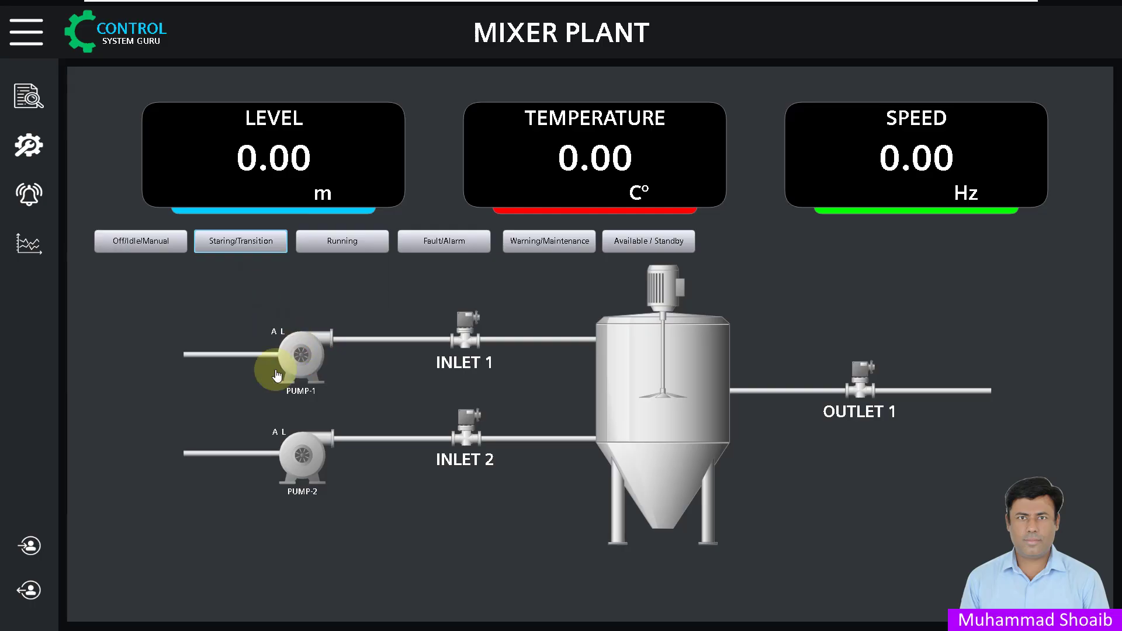
{"action": "left_click", "coordinate": [243, 240]}
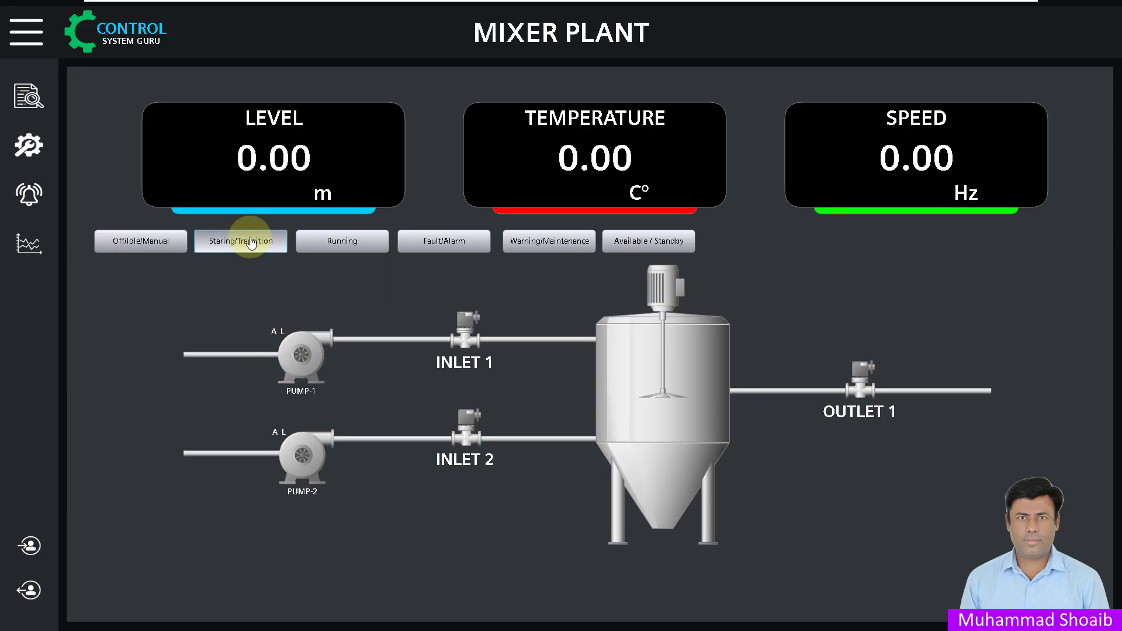
{"action": "left_click", "coordinate": [334, 240]}
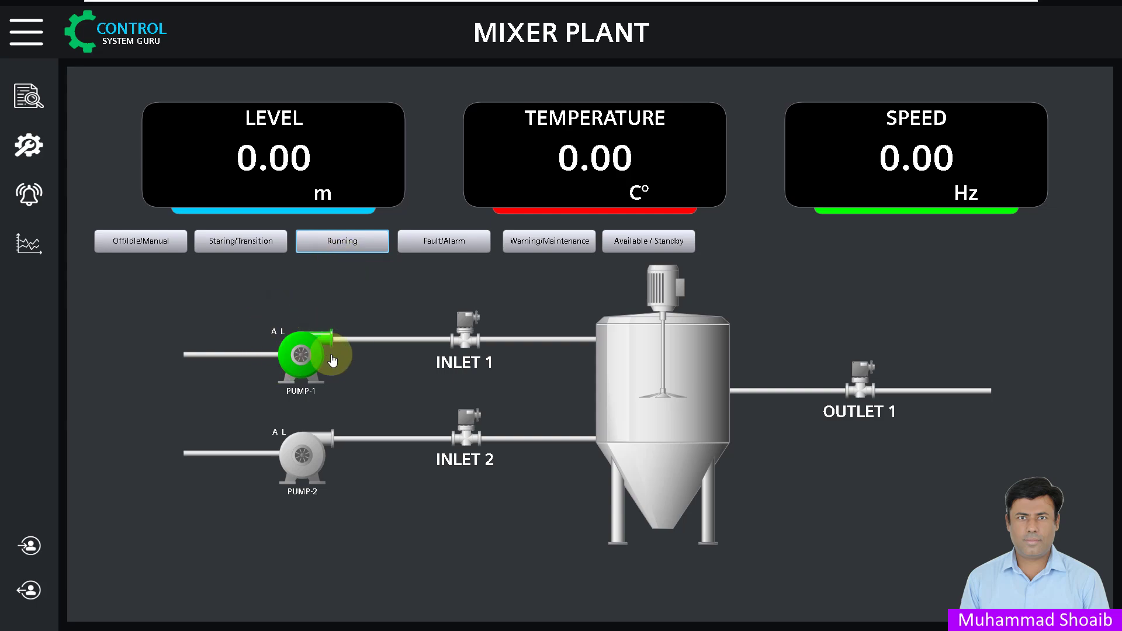
{"action": "left_click", "coordinate": [338, 242]}
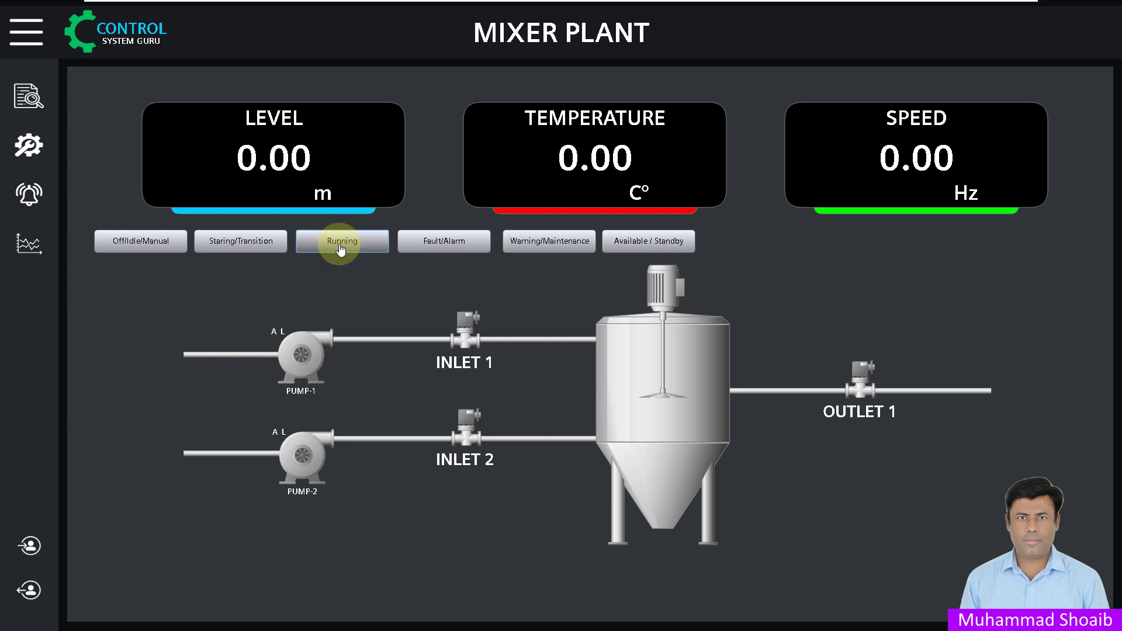
Toggle Fault/Alarm, Warning/Maintenance and Available / Standby on and off, seeing Pump-1 go red, yellow, grey.
{"action": "left_click", "coordinate": [450, 240]}
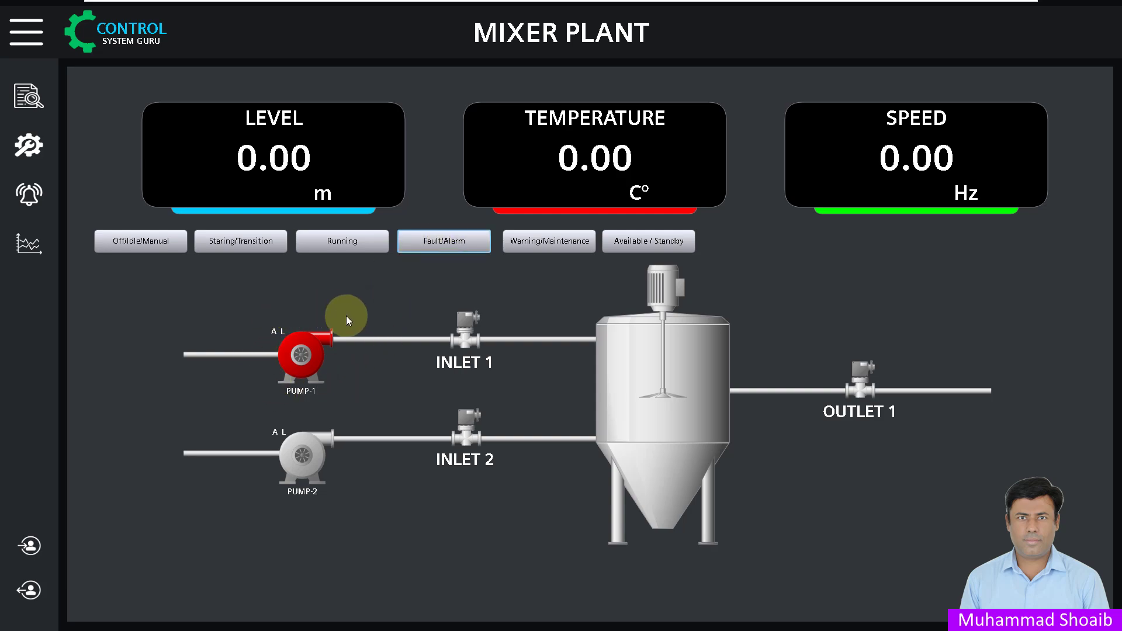
{"action": "left_click", "coordinate": [445, 240]}
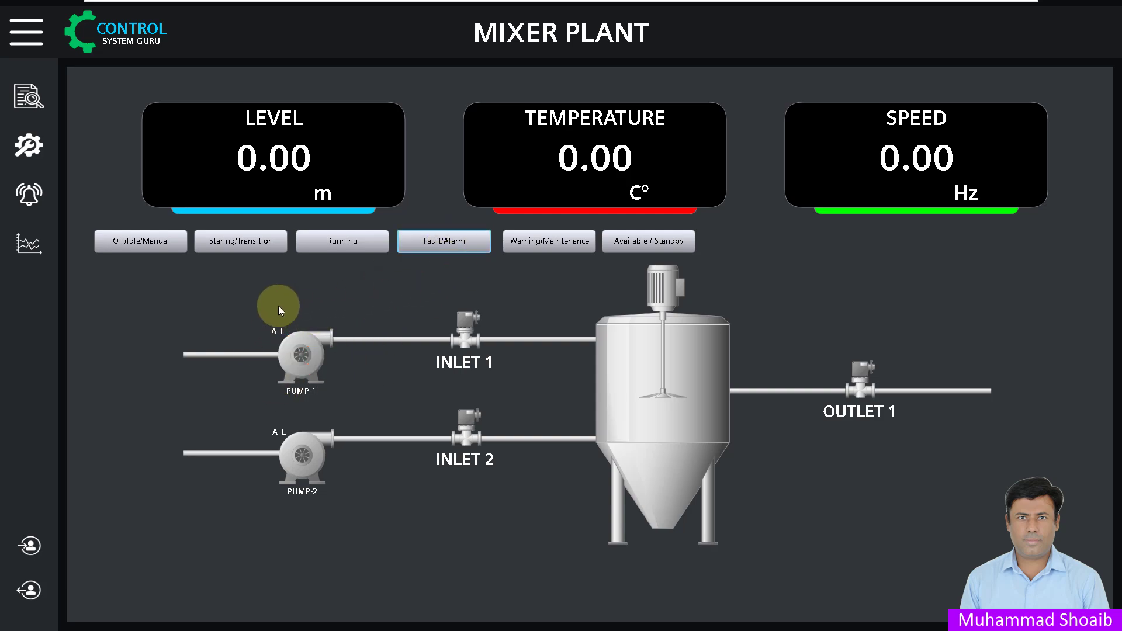
{"action": "left_click", "coordinate": [552, 240]}
{"action": "left_click", "coordinate": [344, 332]}
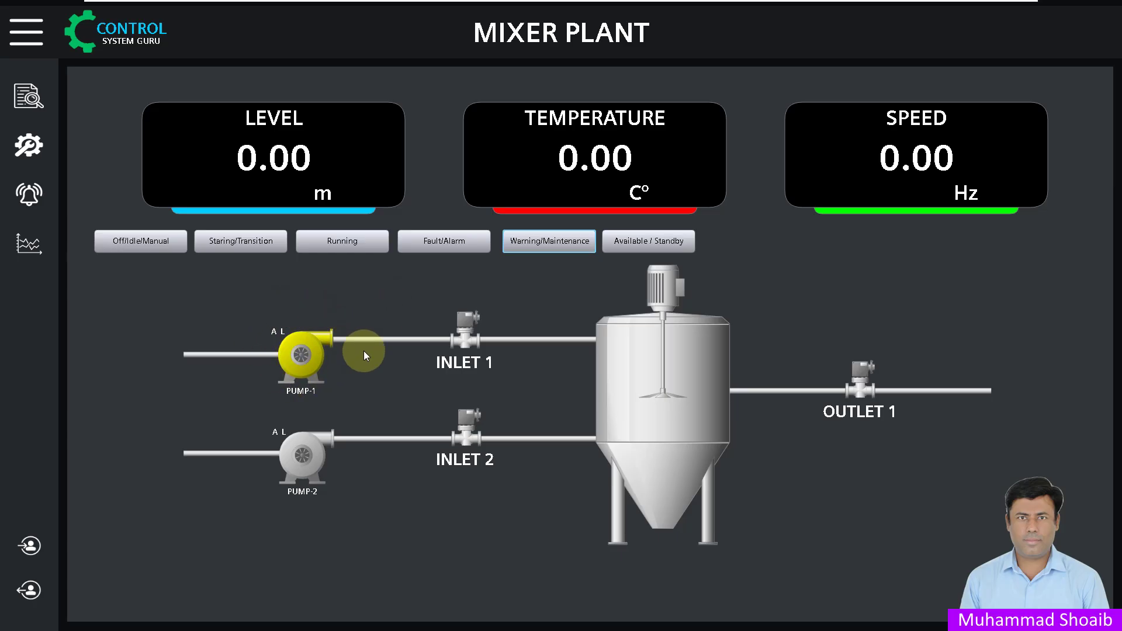
{"action": "left_click", "coordinate": [549, 248]}
{"action": "left_click", "coordinate": [642, 247]}
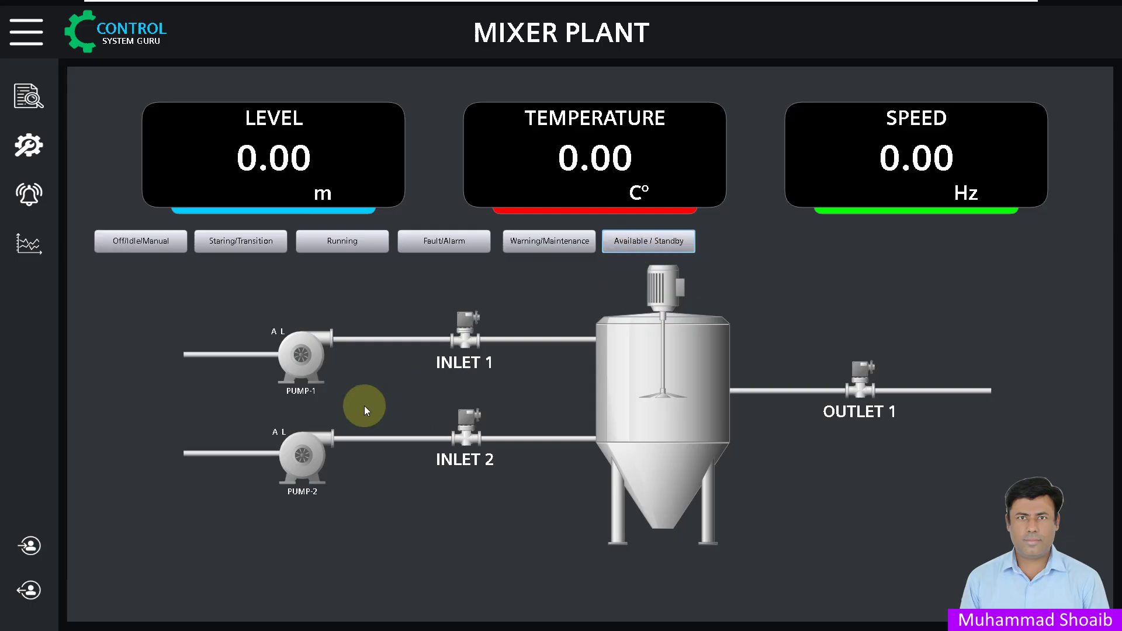
{"action": "left_click", "coordinate": [651, 239]}
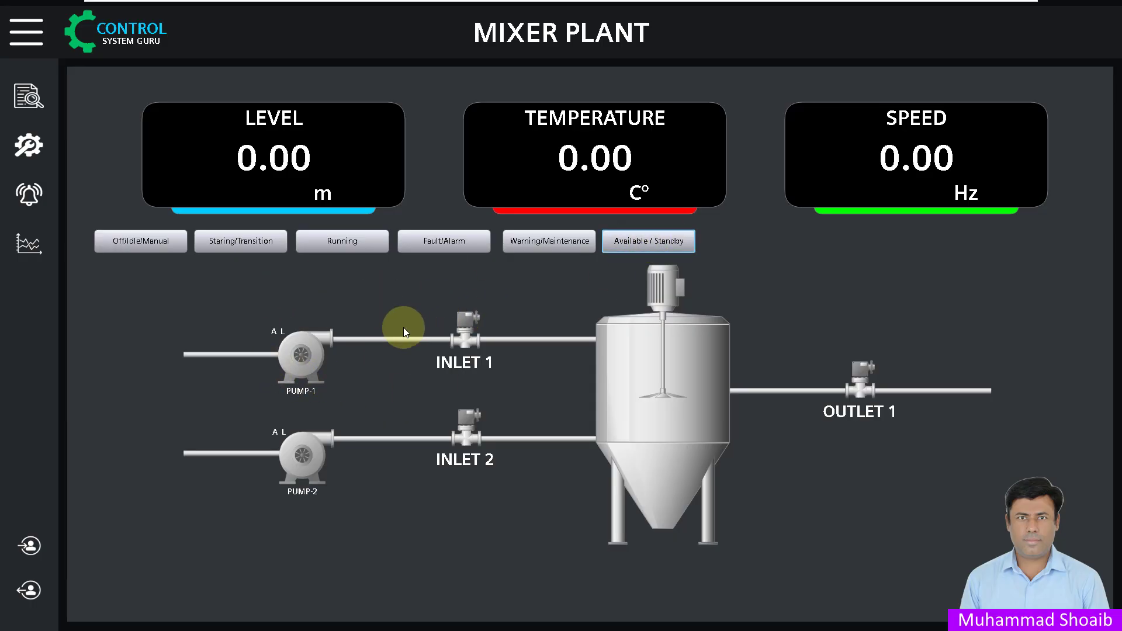